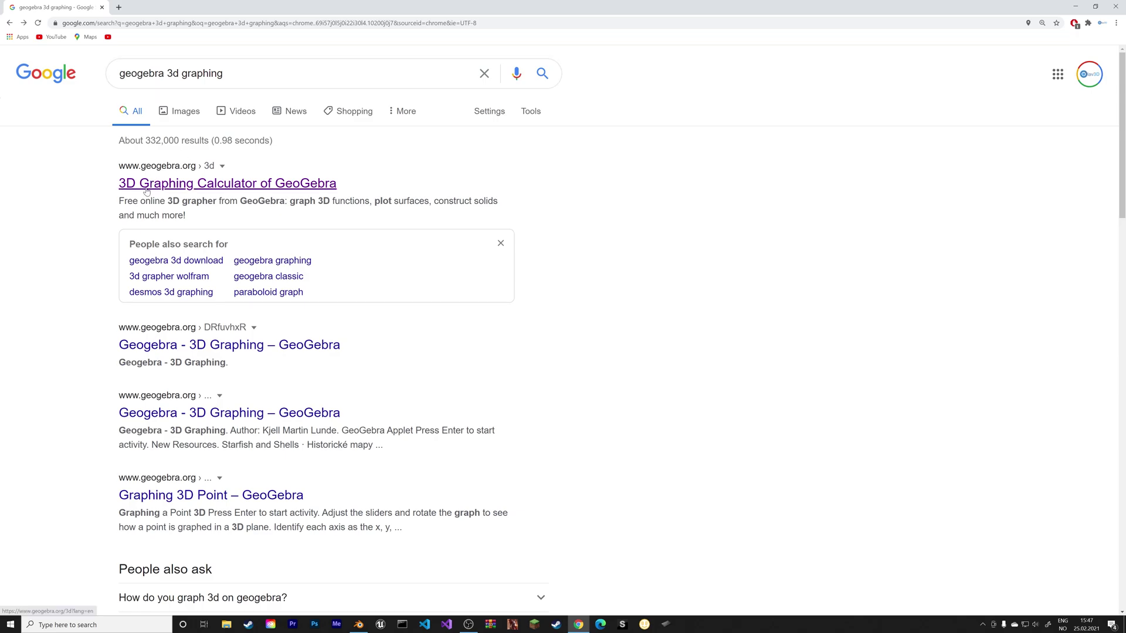
- Open GeoGebra's 3D Graphing Calculator from the search results and graph the function f(x,y) = xy
click(147, 189)
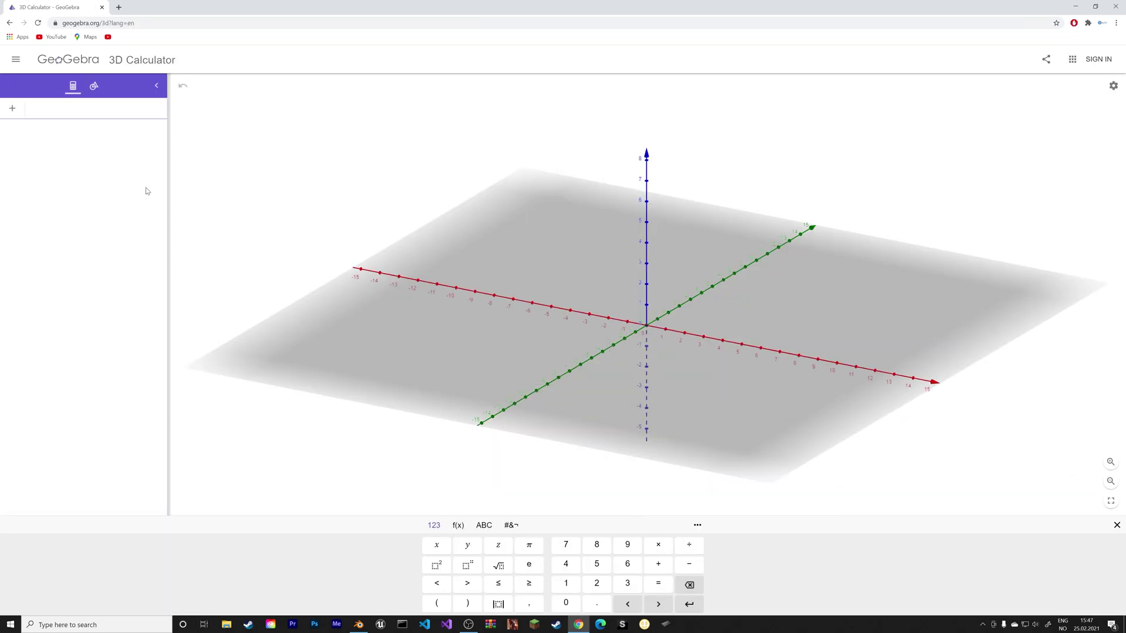
mouse_move(572, 313)
mouse_down()
mouse_move(590, 294)
mouse_move(567, 311)
mouse_up()
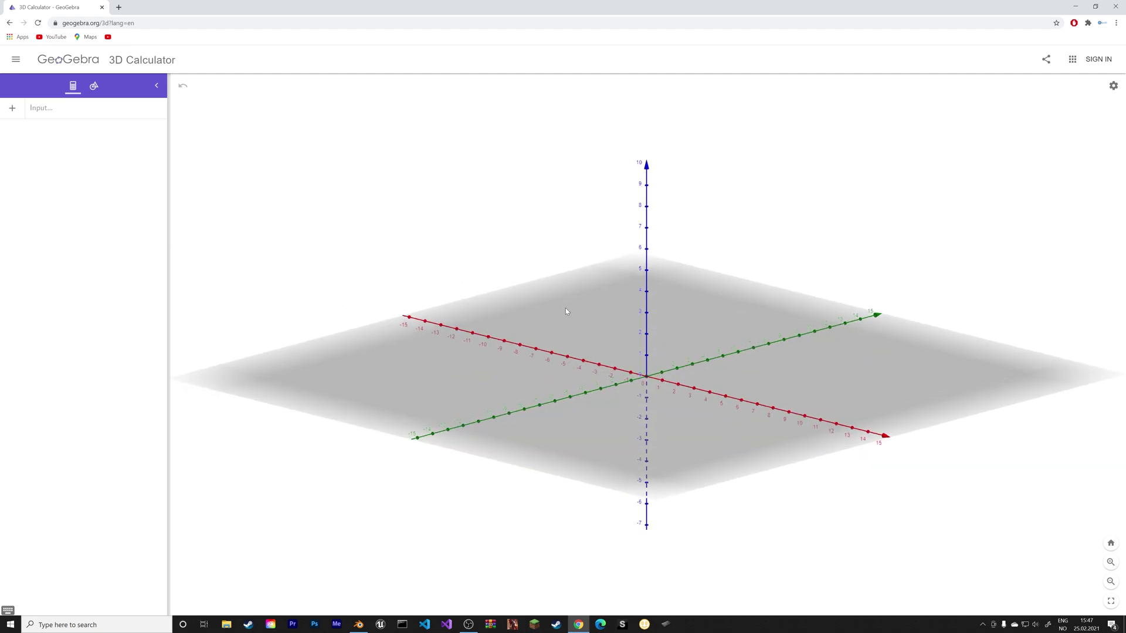
click(105, 111)
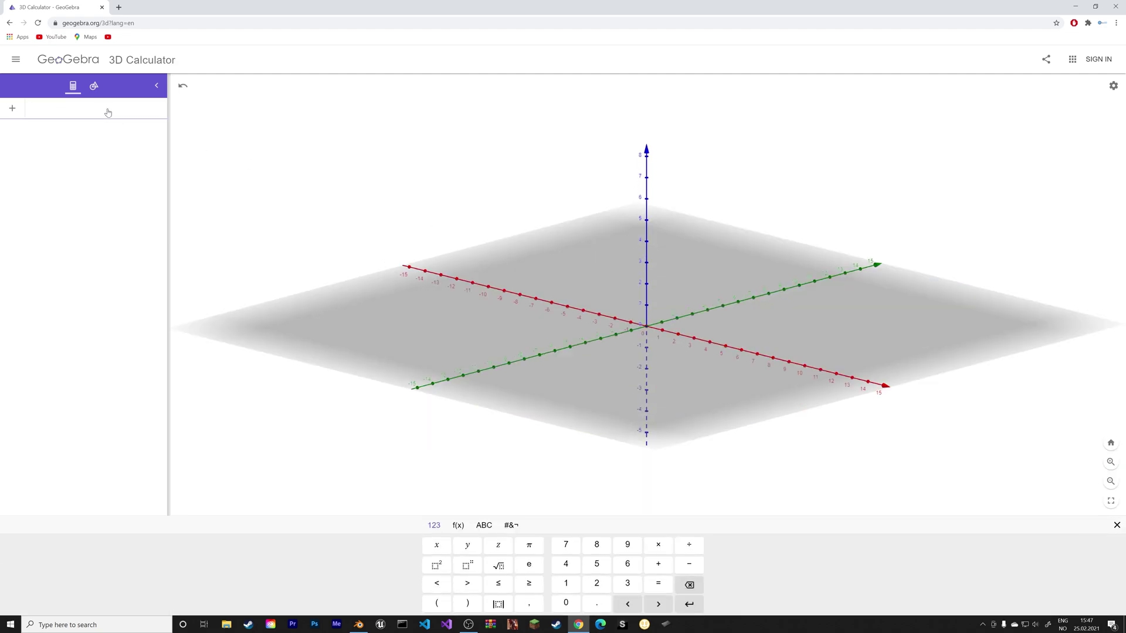
text(f()
text(x,y) = xy)
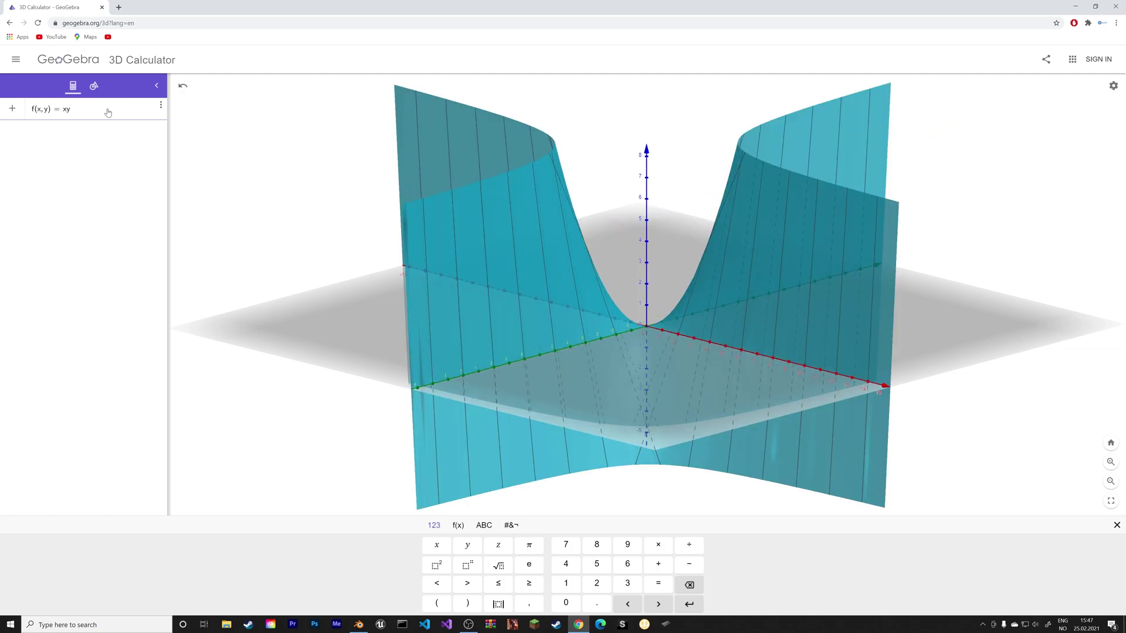
- Replace the function's expression so that it reads f(x,y) = cos(x)·sin(y)
key(BackSpace)
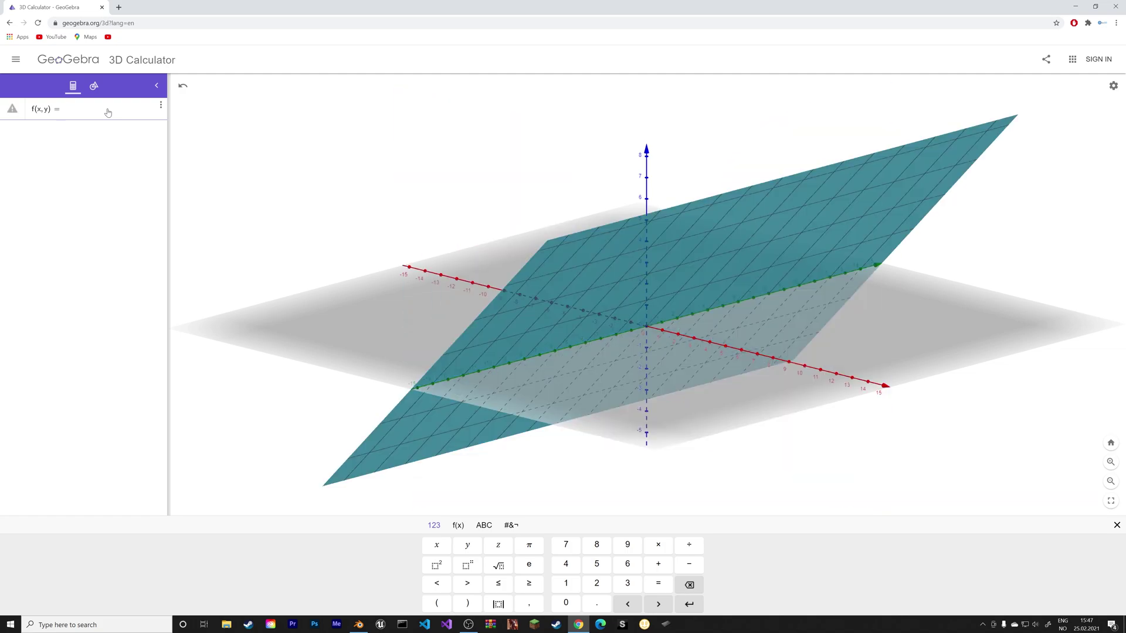
text(cos(x)
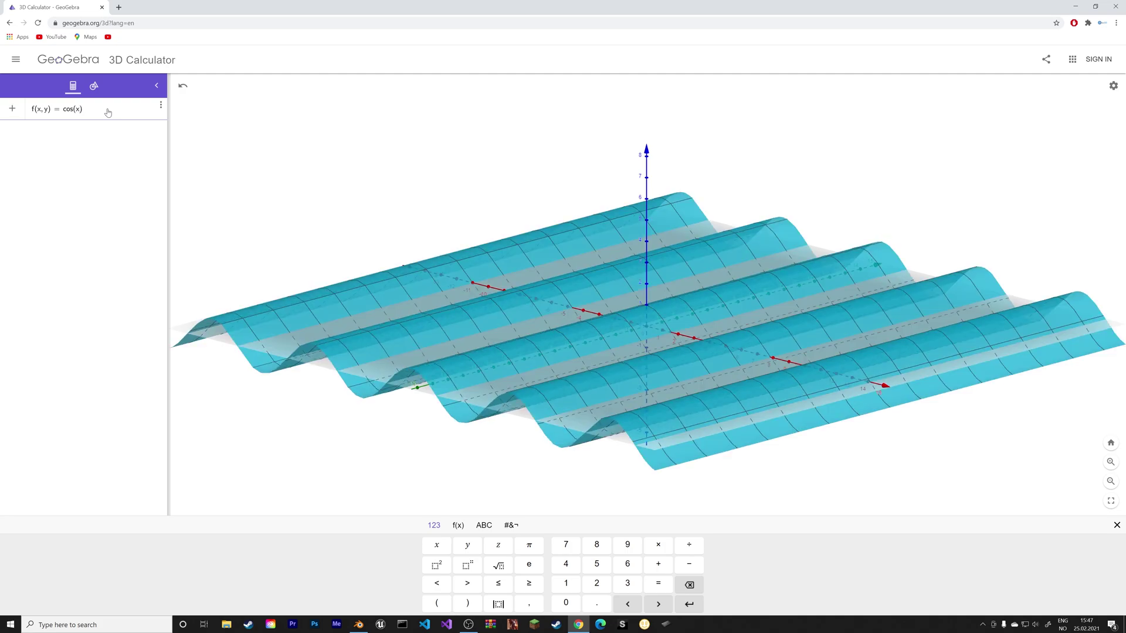
text(*sin)
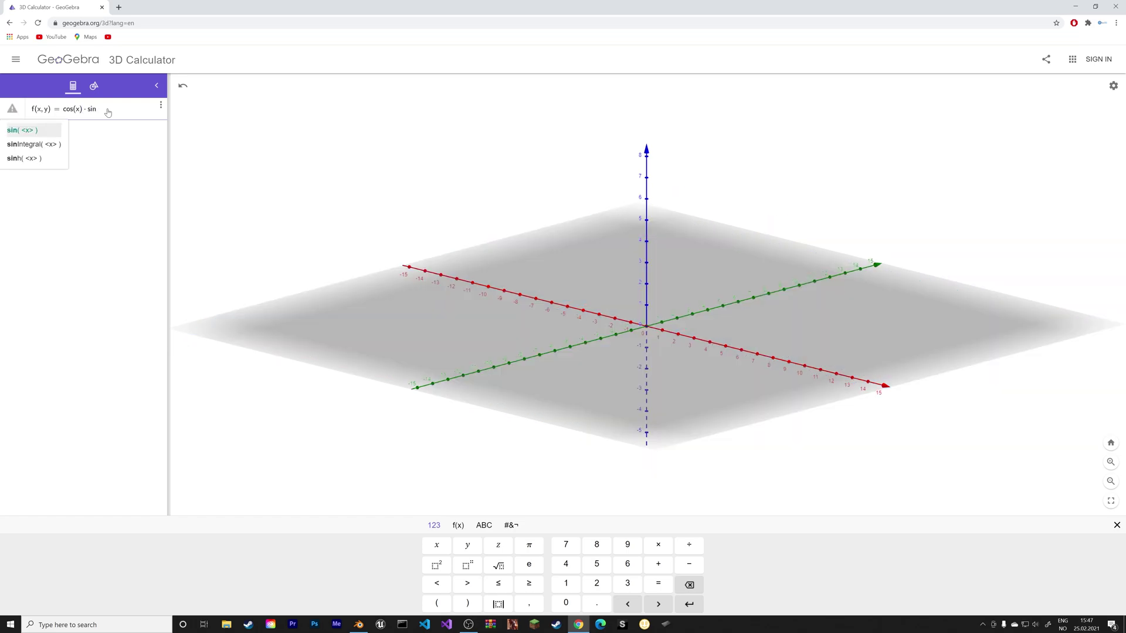
text((y)
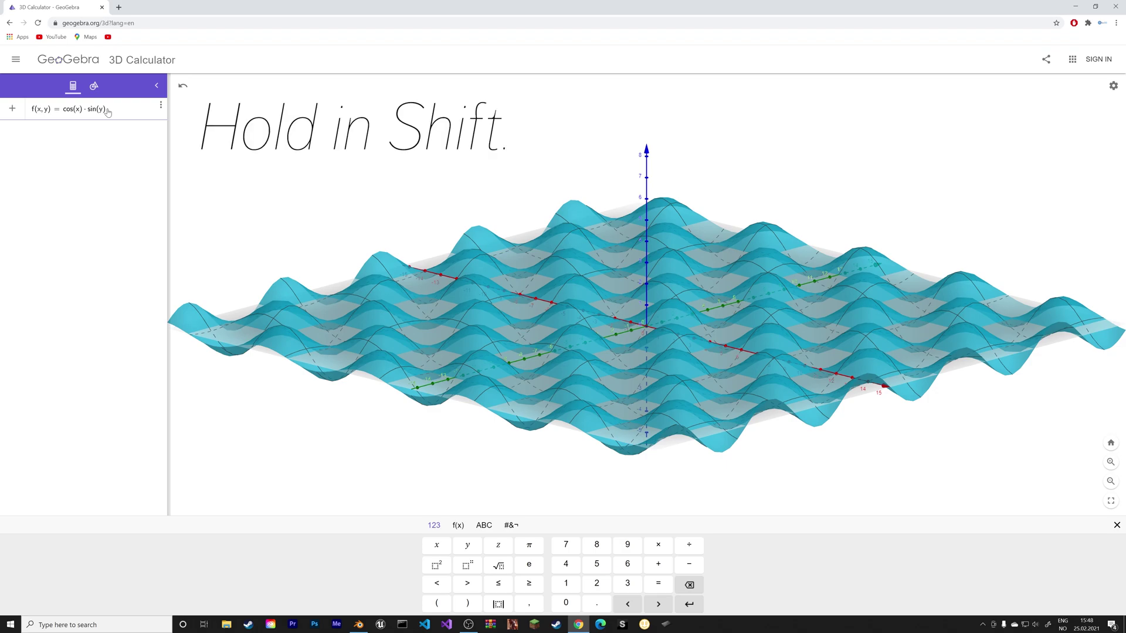
- Rescale the graph's y, x and z axes individually to stretch the wave surface
click(804, 287)
shift+drag(774, 313, 1123, 207)
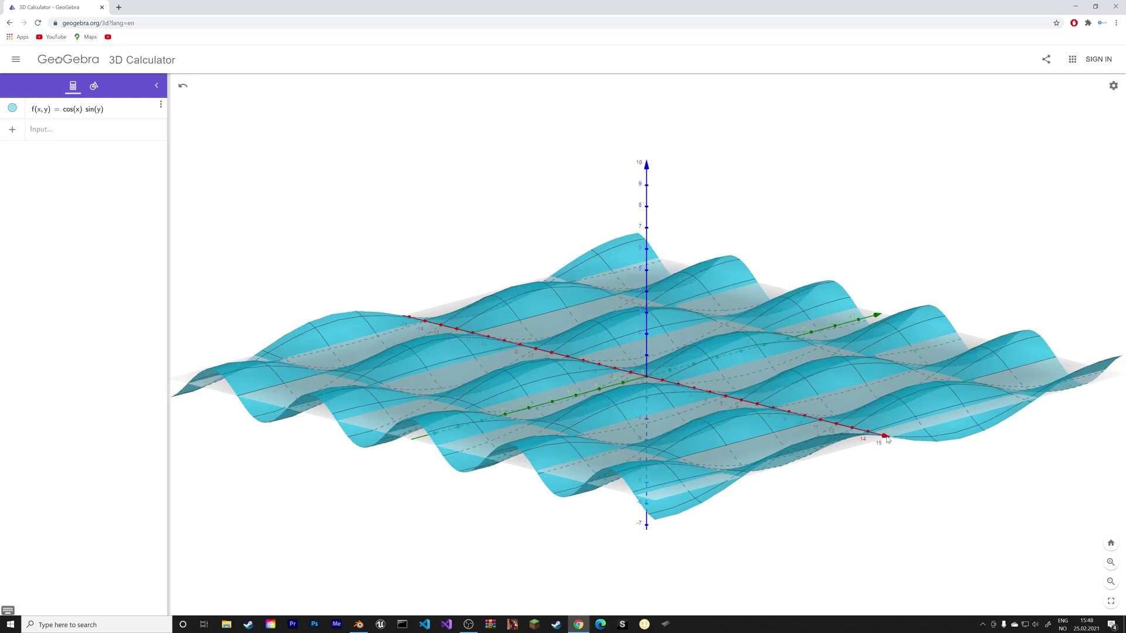
shift+drag(902, 440, 996, 452)
shift+drag(646, 343, 647, 285)
mouse_move(832, 241)
mouse_down()
mouse_move(767, 252)
mouse_move(792, 234)
mouse_move(816, 238)
mouse_up()
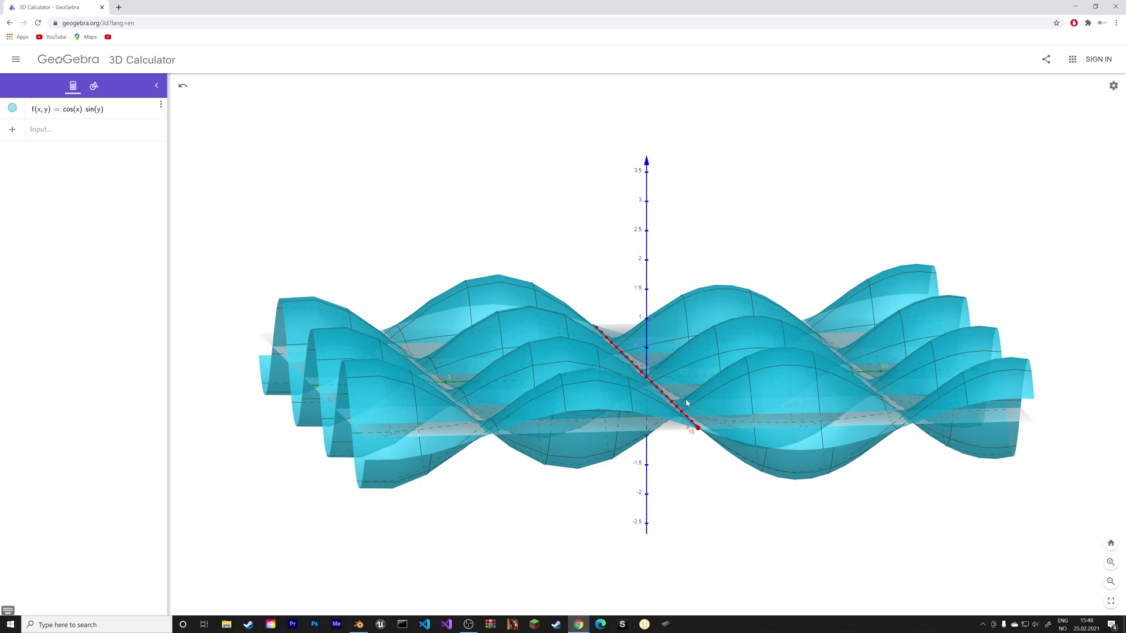
- Hide the grey base plane in the 3D view of the graph
click(1113, 87)
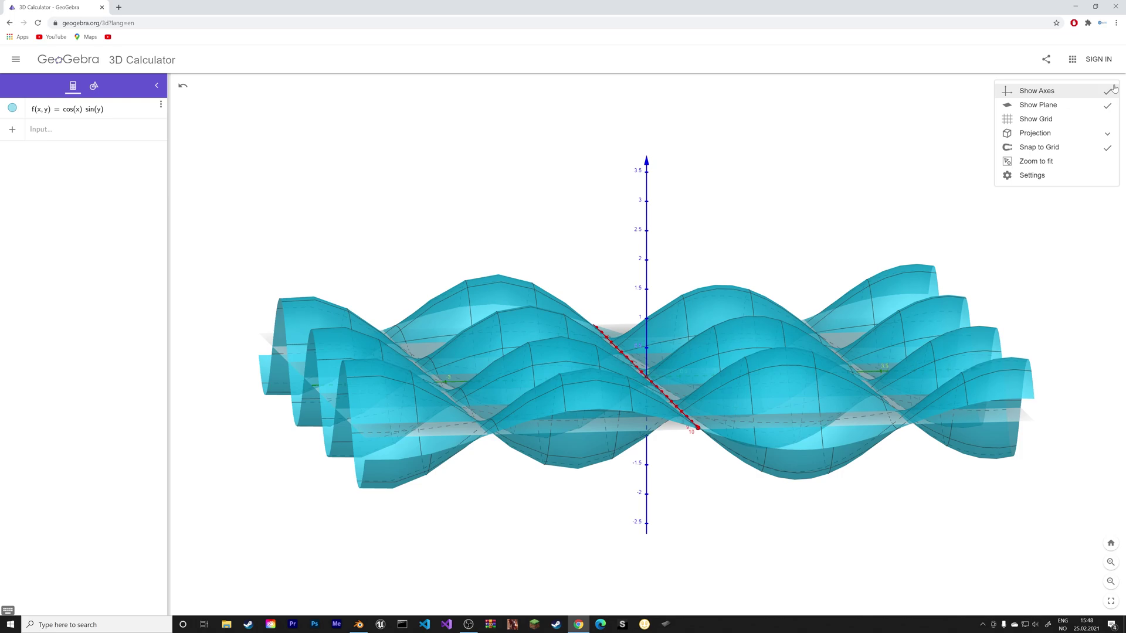
click(1092, 105)
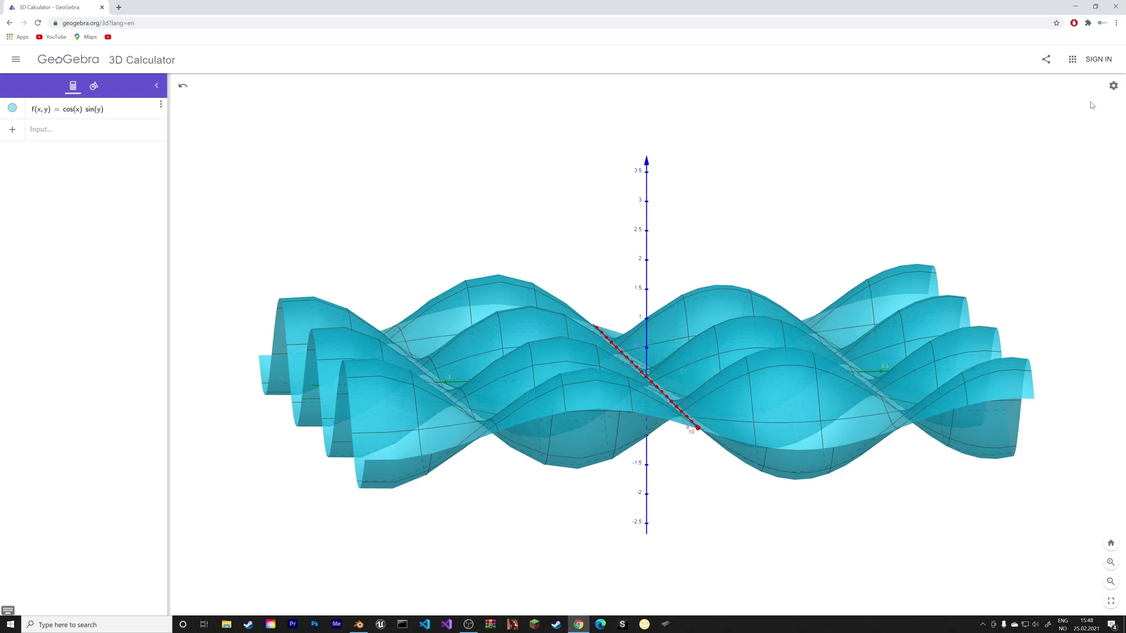
drag(723, 233, 698, 244)
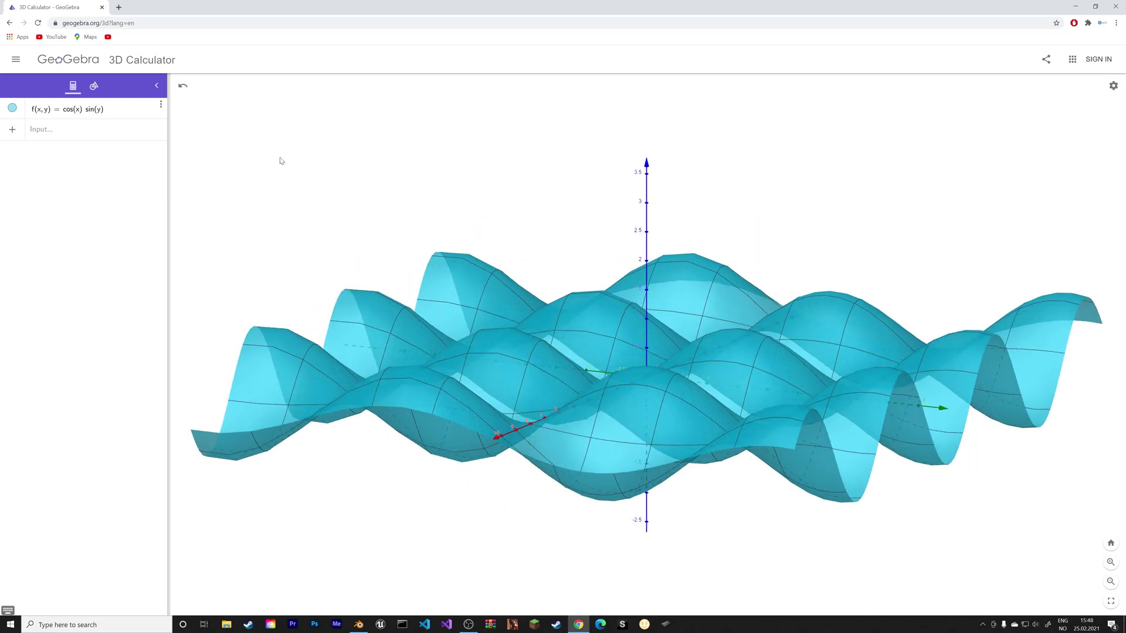
- Export the graph as a Collada (.dae) file named geogebra-export.dae
click(16, 59)
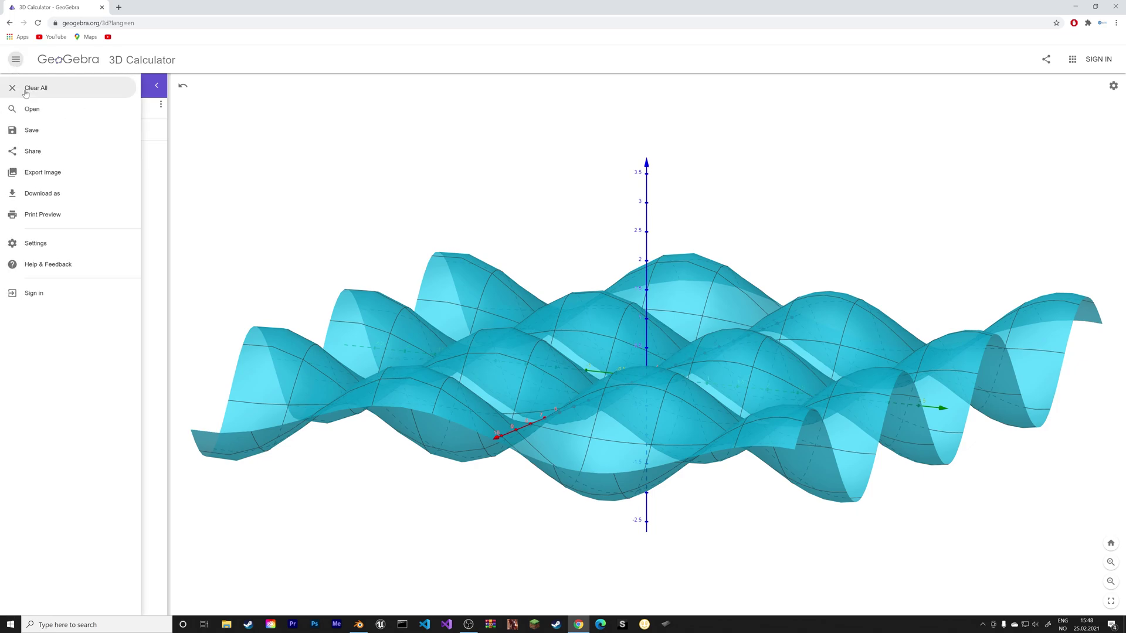
click(55, 194)
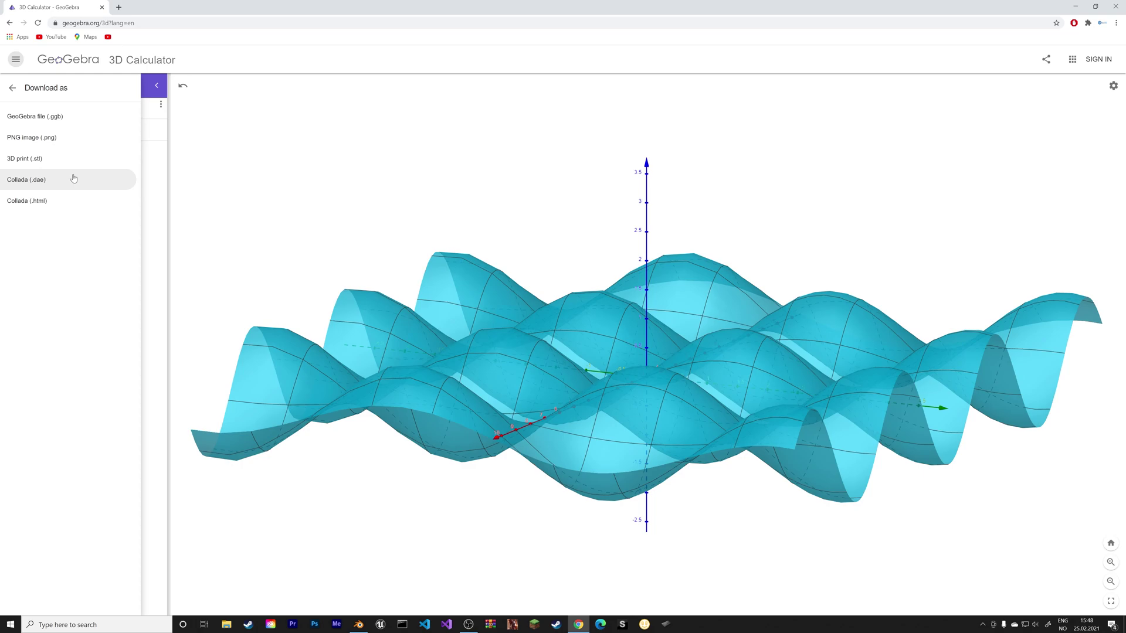
click(73, 178)
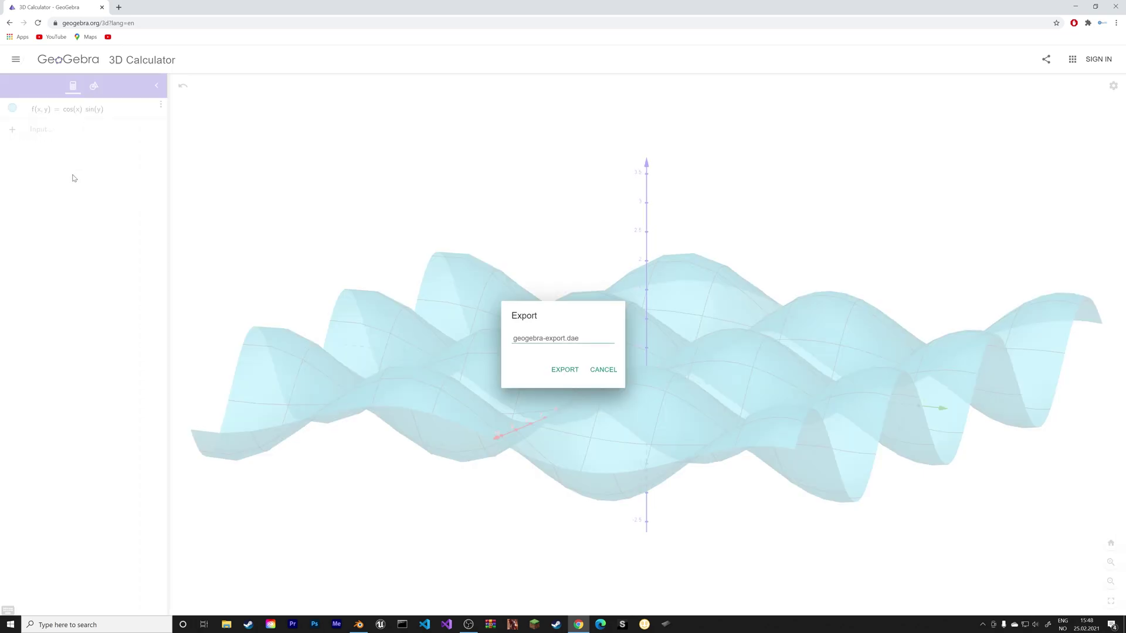
click(565, 369)
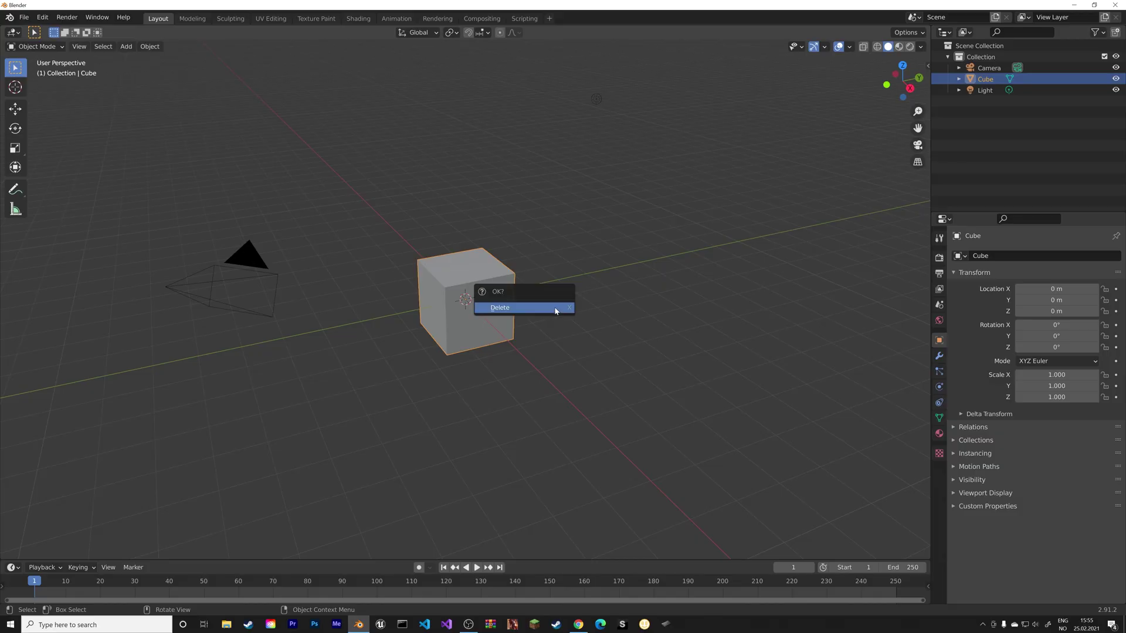
- In Blender, delete the default cube and change the scene light to a Sun with a strength of 4
click(555, 309)
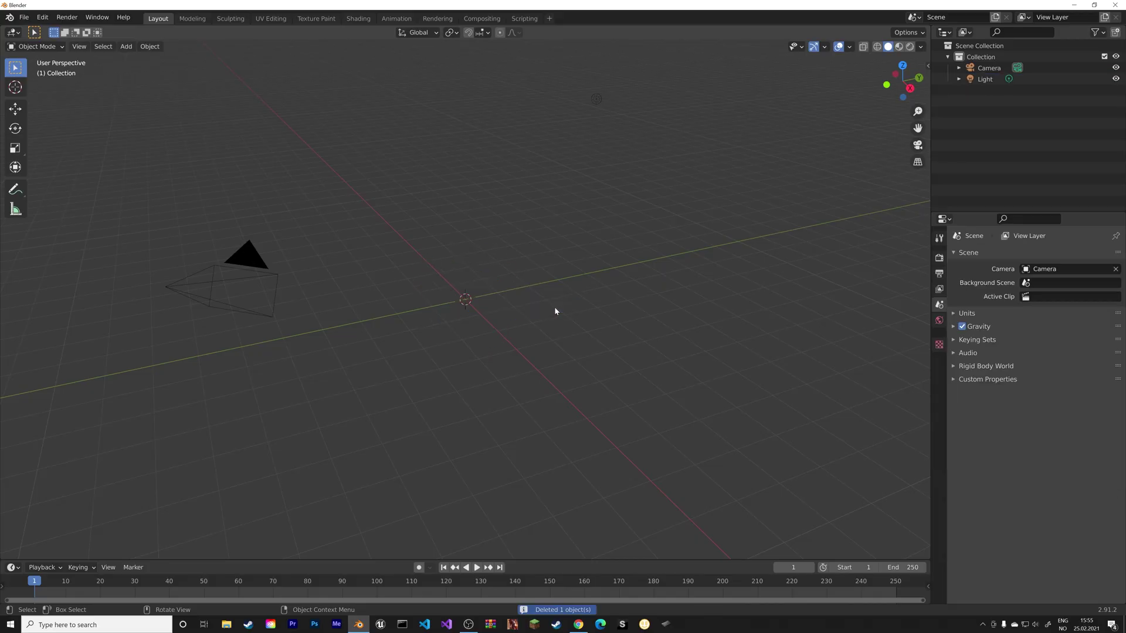
click(596, 101)
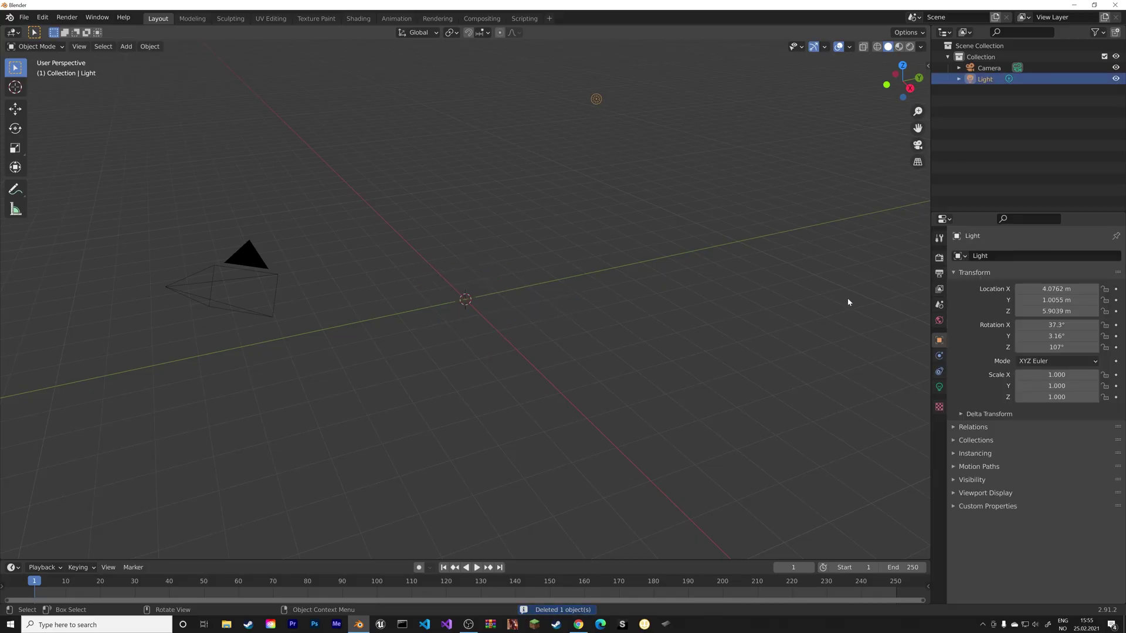
click(938, 387)
click(1012, 302)
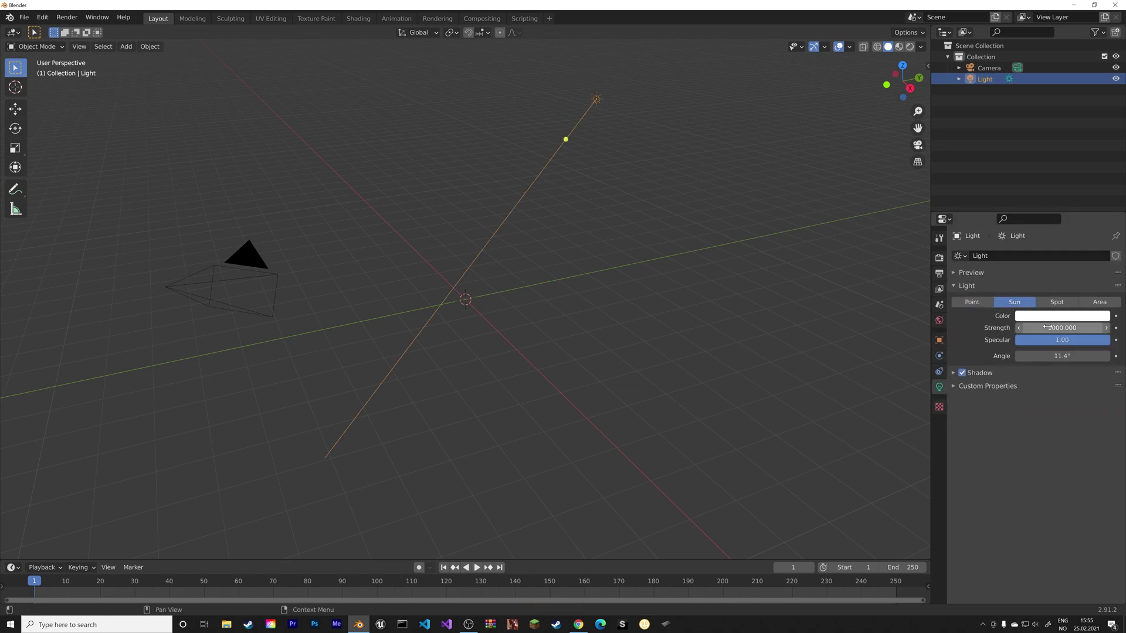
click(1040, 328)
text(4)
key(Return)
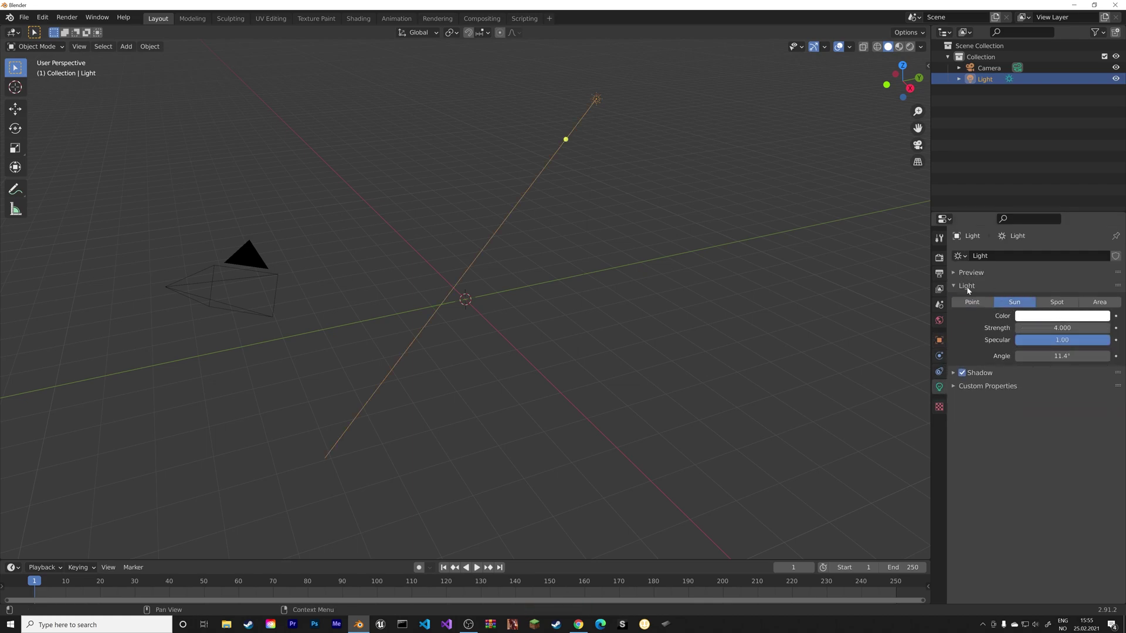
- Import the Collada file geogebra-export (3).dae from the Downloads folder and scale up all the imported objects
click(24, 17)
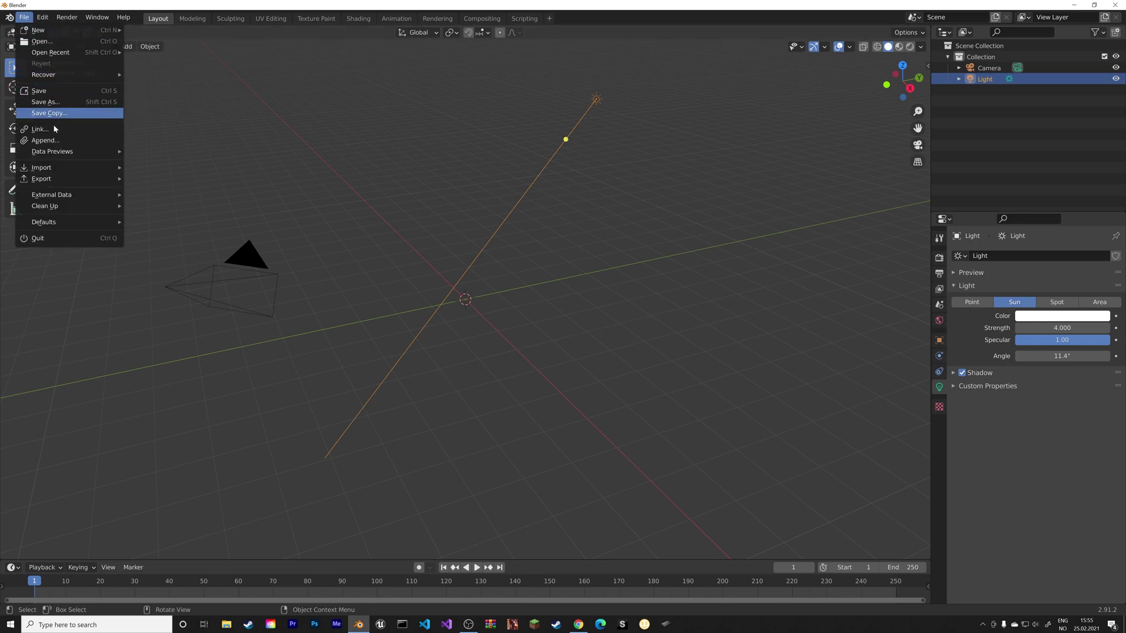
mouse_move(113, 167)
click(148, 167)
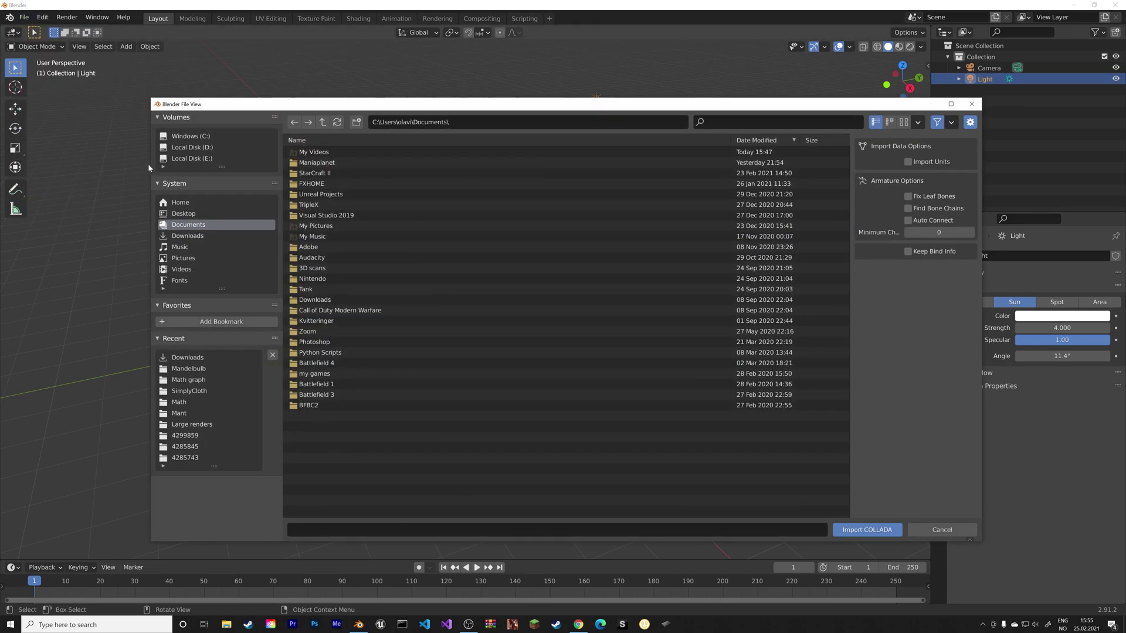
click(180, 359)
scroll(344, 338, down, 15)
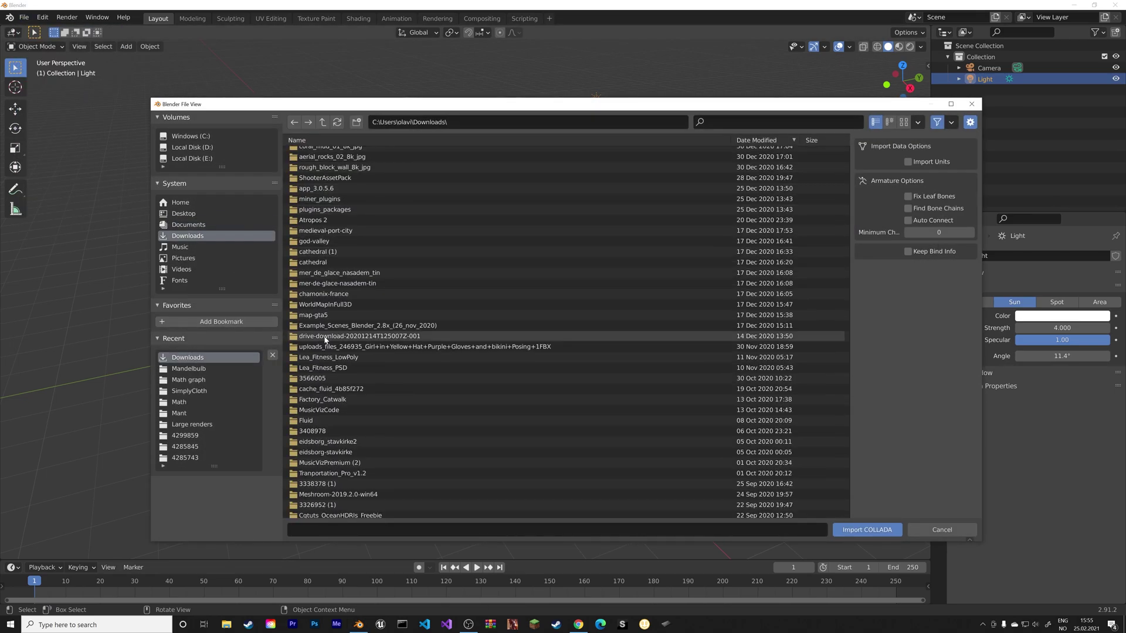
scroll(342, 336, down, 10)
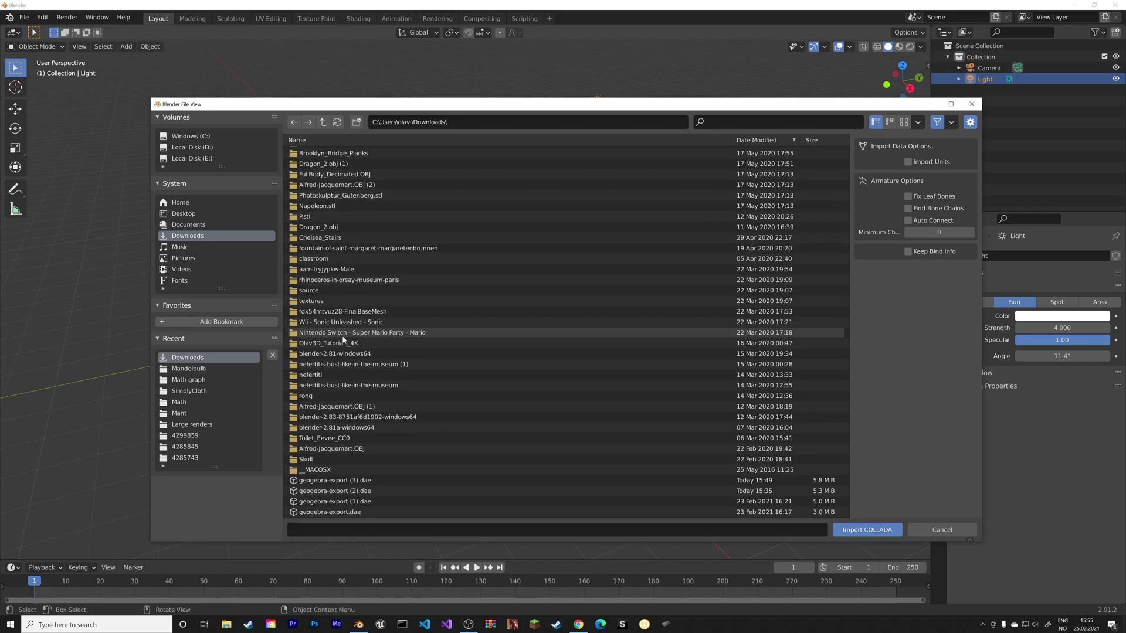
click(357, 481)
click(723, 502)
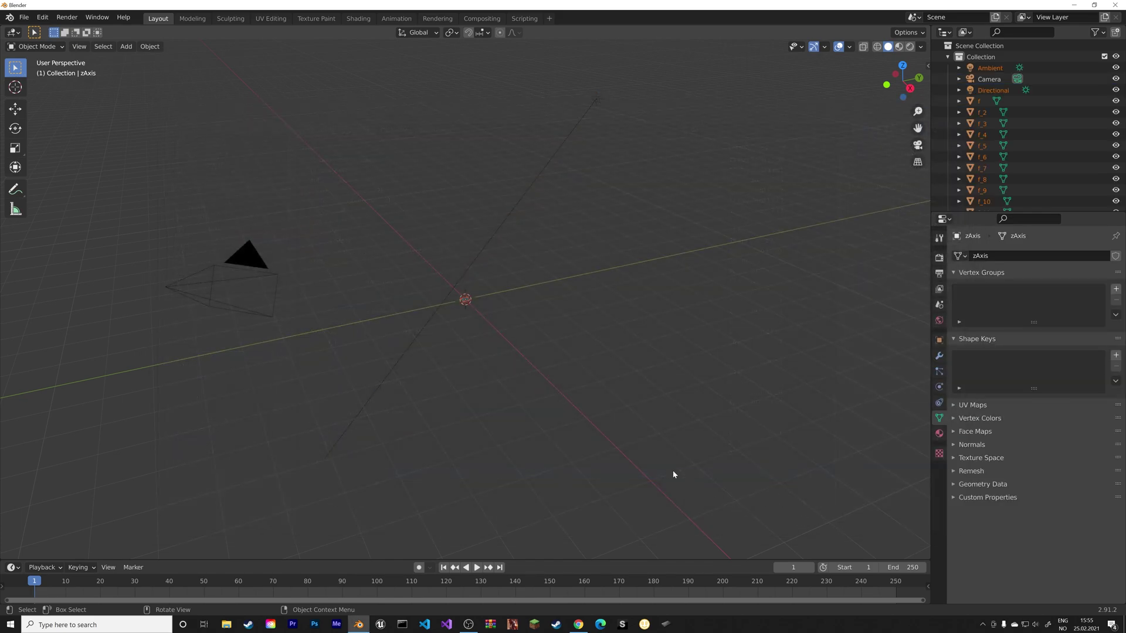
click(842, 527)
key(s)
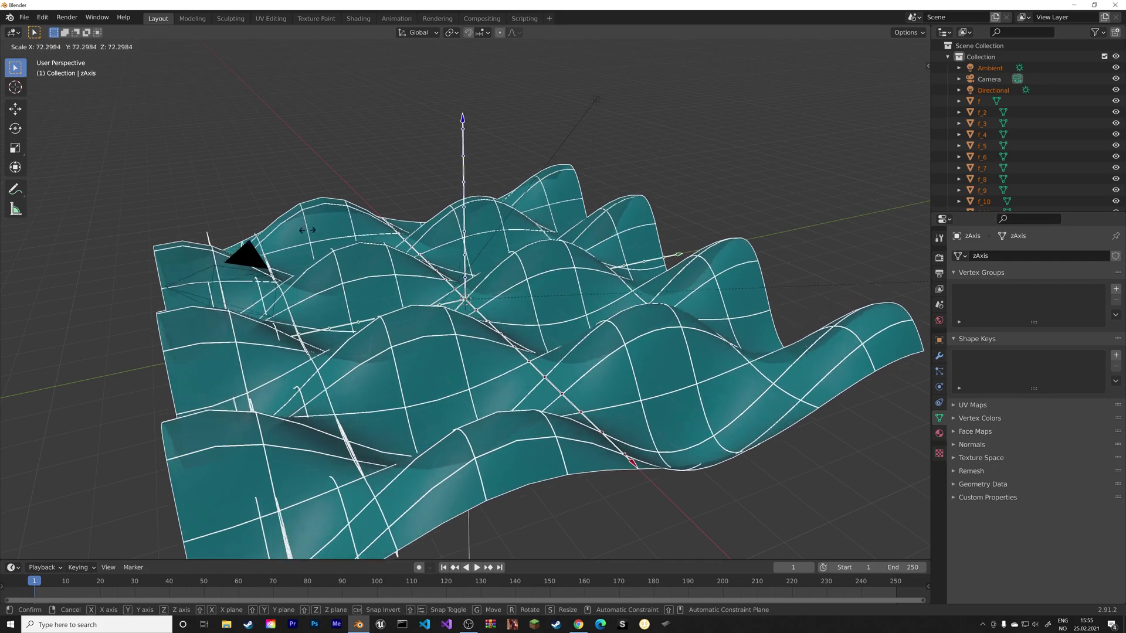
click(131, 156)
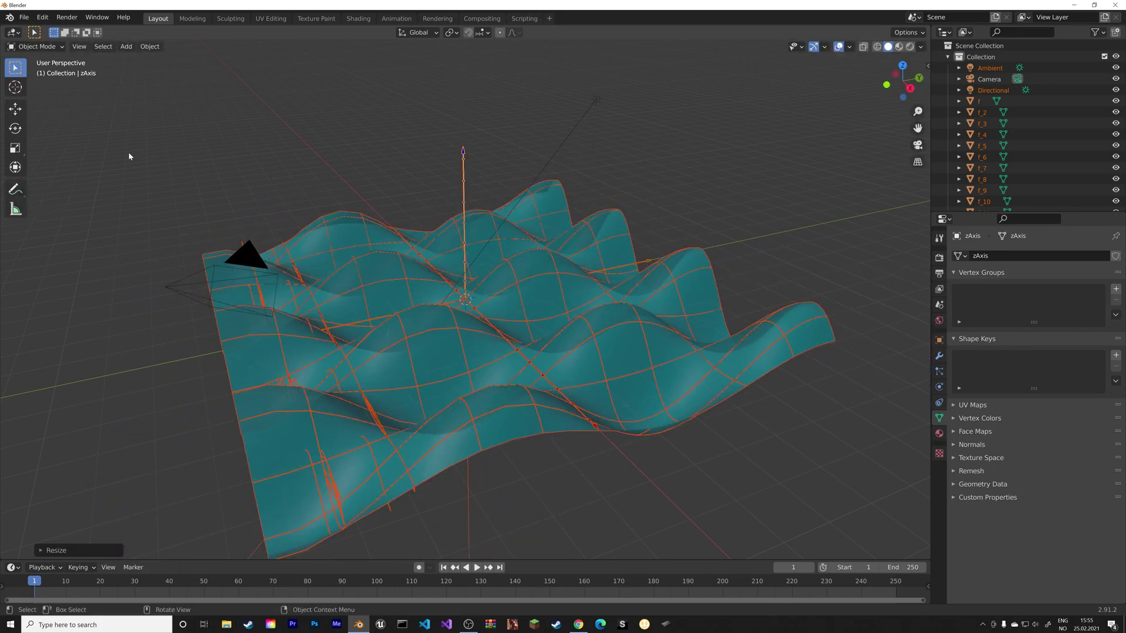
- Delete f_36 and another stray wave curve that runs off the surface along its front edge
mouse_move(130, 156)
middle_down()
mouse_move(397, 276)
mouse_move(837, 163)
mouse_move(475, 271)
mouse_move(787, 311)
middle_up()
click(789, 323)
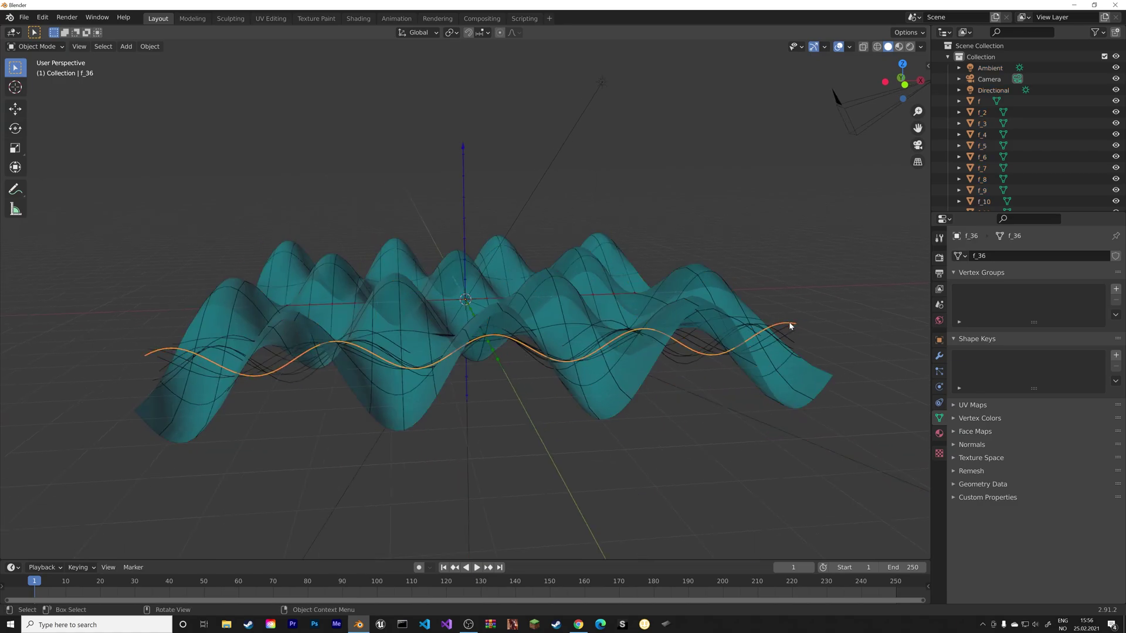
key(x)
click(795, 323)
click(795, 331)
key(x)
click(795, 330)
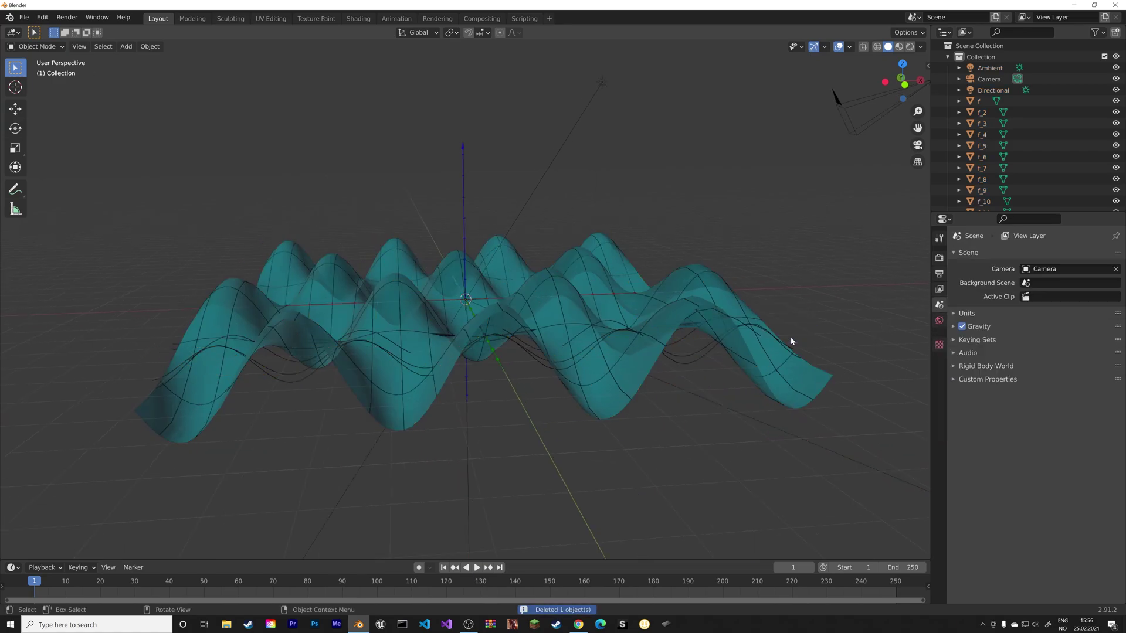
- Delete three more stray grid curves that do not follow the wave surface
middle_drag(792, 340, 322, 392)
click(330, 412)
key(x)
click(328, 413)
click(312, 411)
click(314, 411)
key(x)
click(313, 412)
mouse_move(309, 327)
middle_down()
mouse_move(340, 359)
mouse_move(432, 342)
mouse_move(430, 472)
mouse_move(506, 378)
mouse_move(410, 317)
mouse_move(432, 297)
mouse_move(388, 305)
mouse_move(477, 314)
mouse_move(414, 296)
middle_up()
click(429, 468)
click(431, 474)
key(x)
click(388, 305)
- Delete the stray curves f_37 and f_39 on the underside of the surface
scroll(352, 314, up, 3)
click(288, 189)
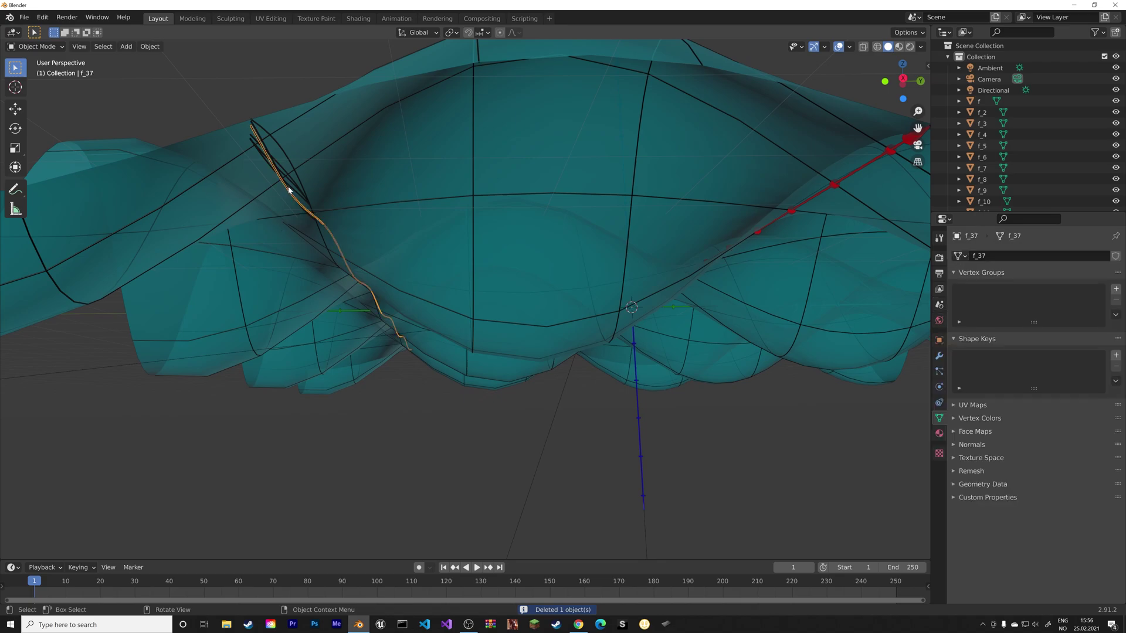
key(x)
click(288, 188)
click(289, 189)
key(x)
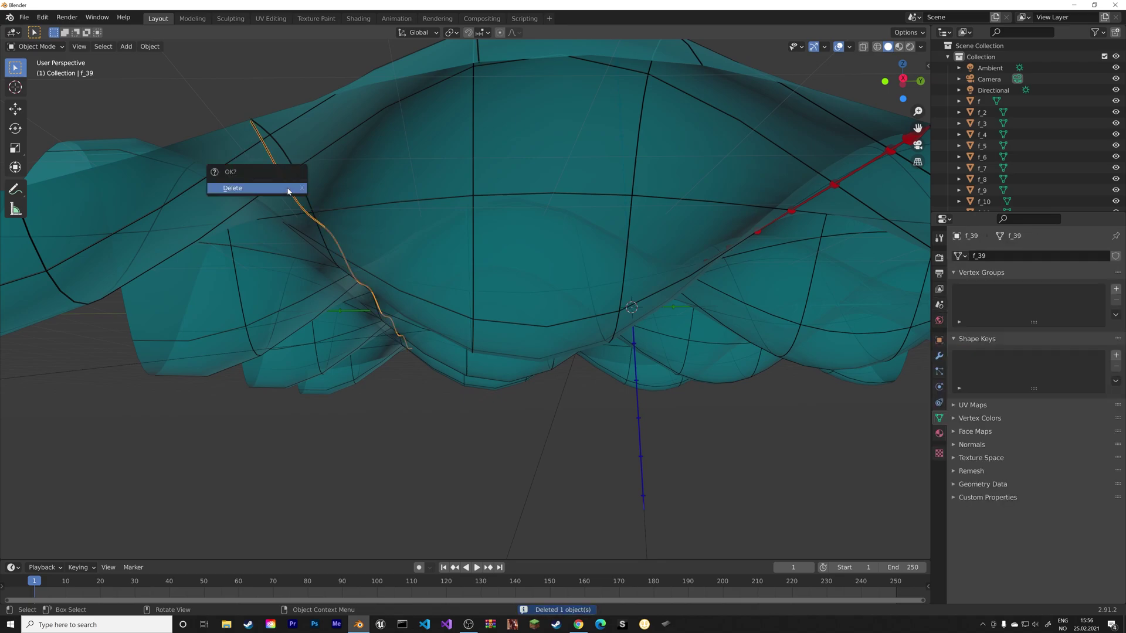
click(288, 190)
- Delete the imported Directional and Ambient lights from the scene
mouse_move(322, 219)
middle_down()
mouse_move(327, 261)
mouse_move(432, 259)
mouse_move(438, 274)
mouse_move(352, 235)
mouse_move(452, 282)
mouse_move(523, 239)
mouse_move(610, 276)
mouse_move(666, 238)
middle_up()
scroll(326, 261, down, 3)
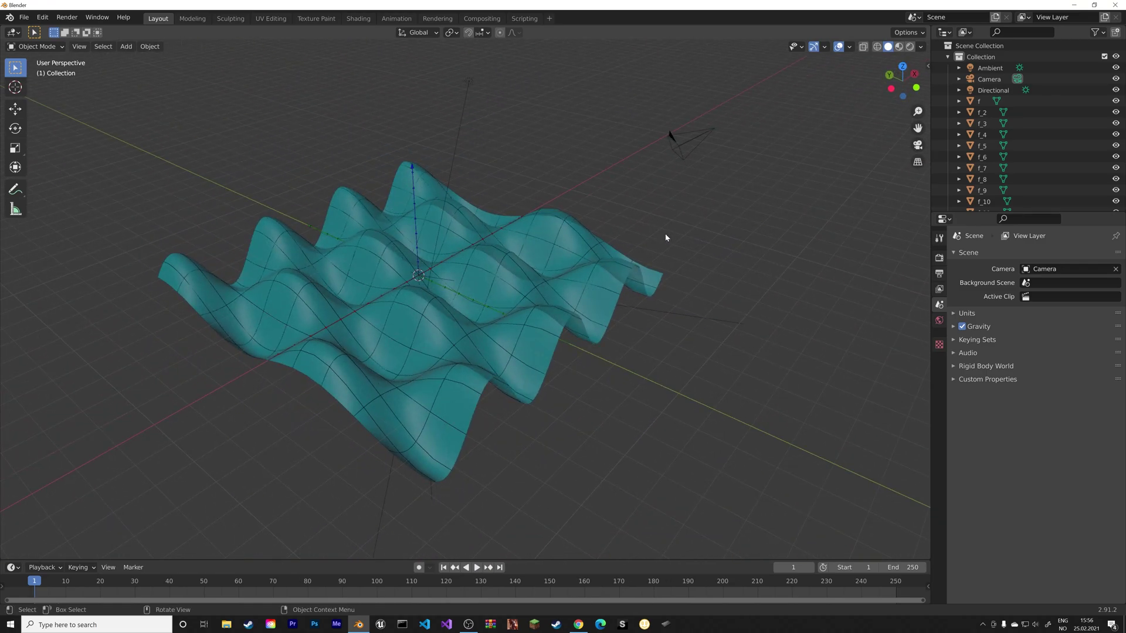
click(674, 314)
key(Delete)
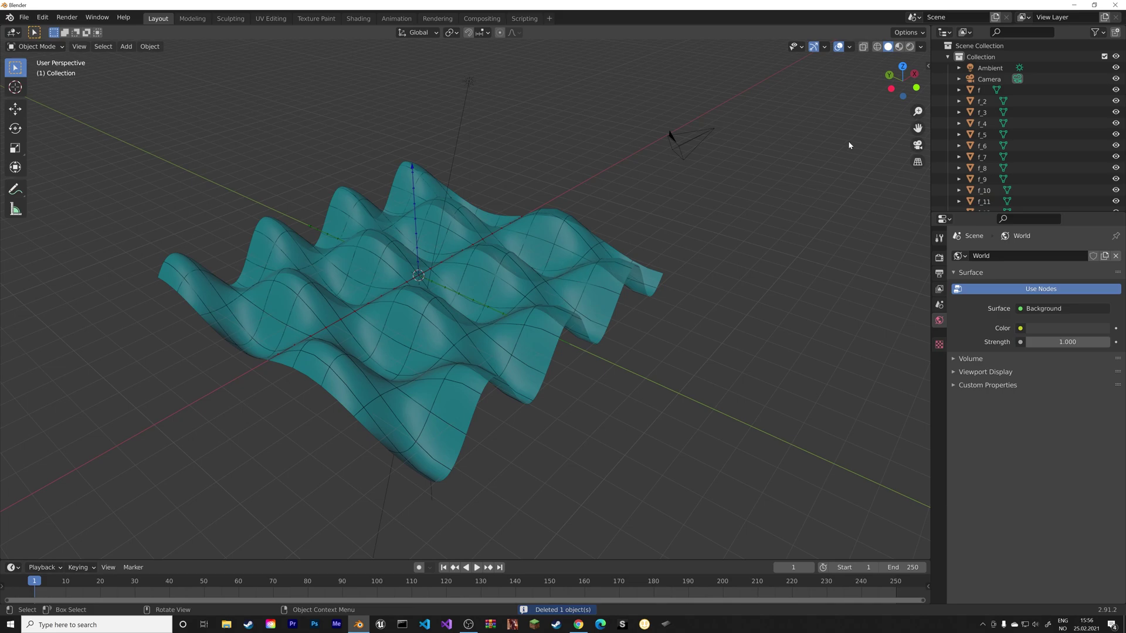
click(990, 68)
key(x)
click(516, 251)
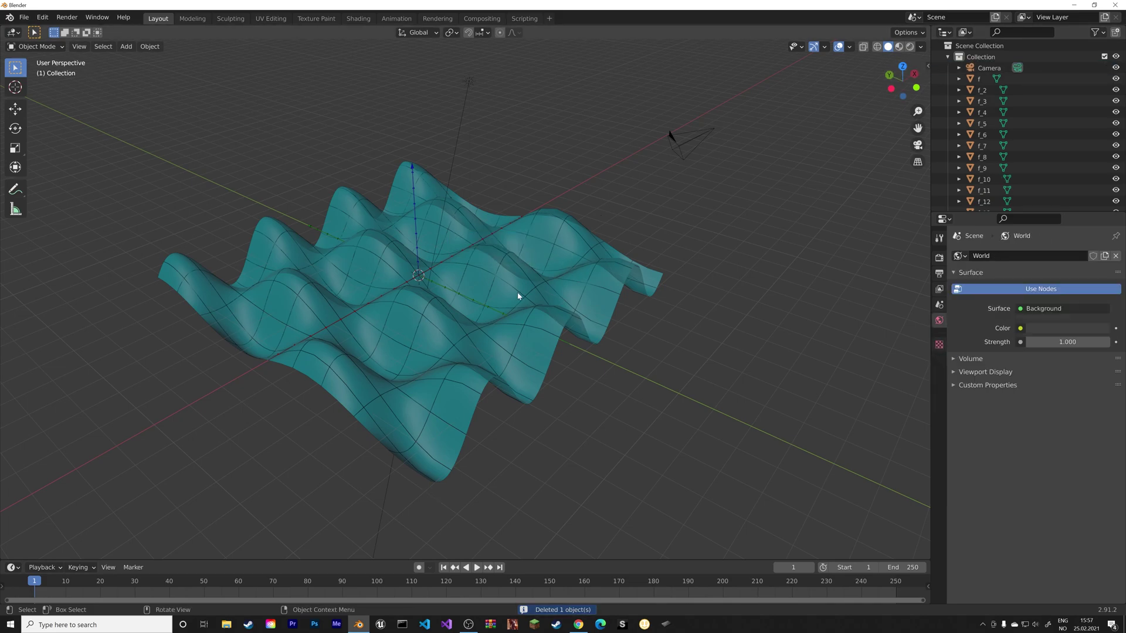
- Switch the viewport to rendered shading to preview the wave surface
middle_drag(517, 292, 476, 291)
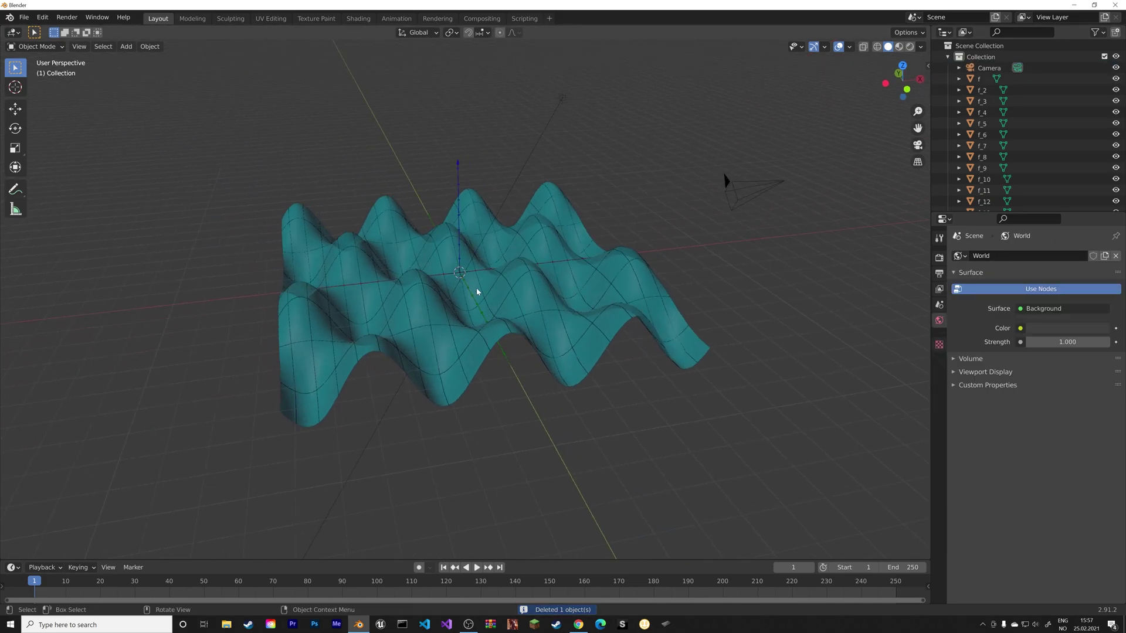
click(909, 47)
scroll(676, 251, up, 4)
scroll(636, 287, down, 2)
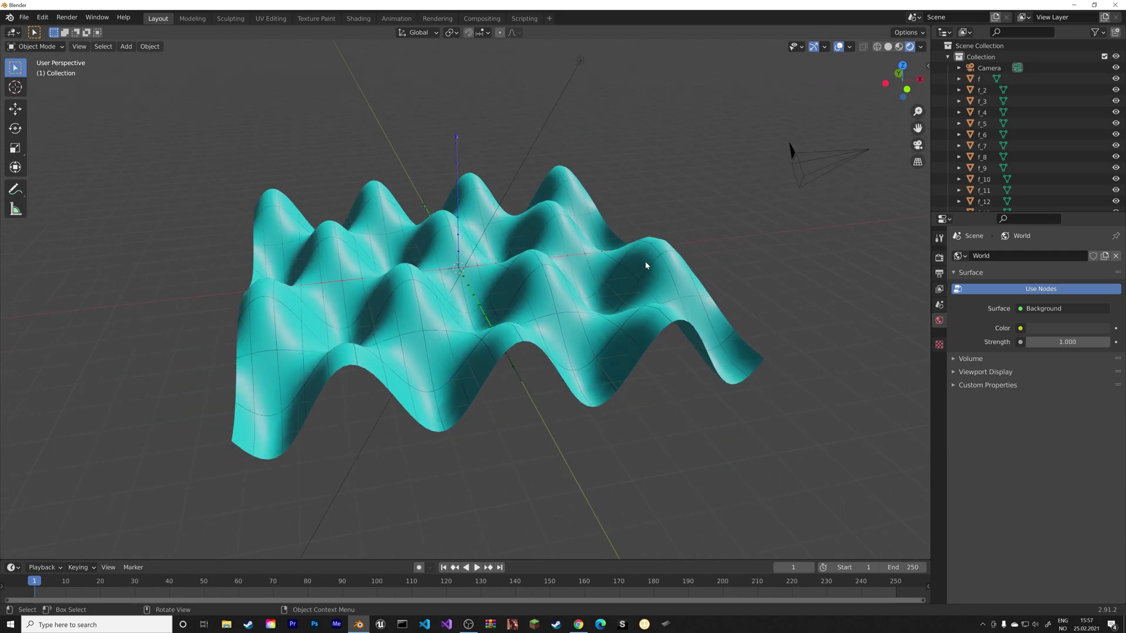
- Set both the render and viewport samples to 200 for the Eevee render engine
click(939, 258)
drag(1067, 289, 1068, 299)
text(200)
key(Return)
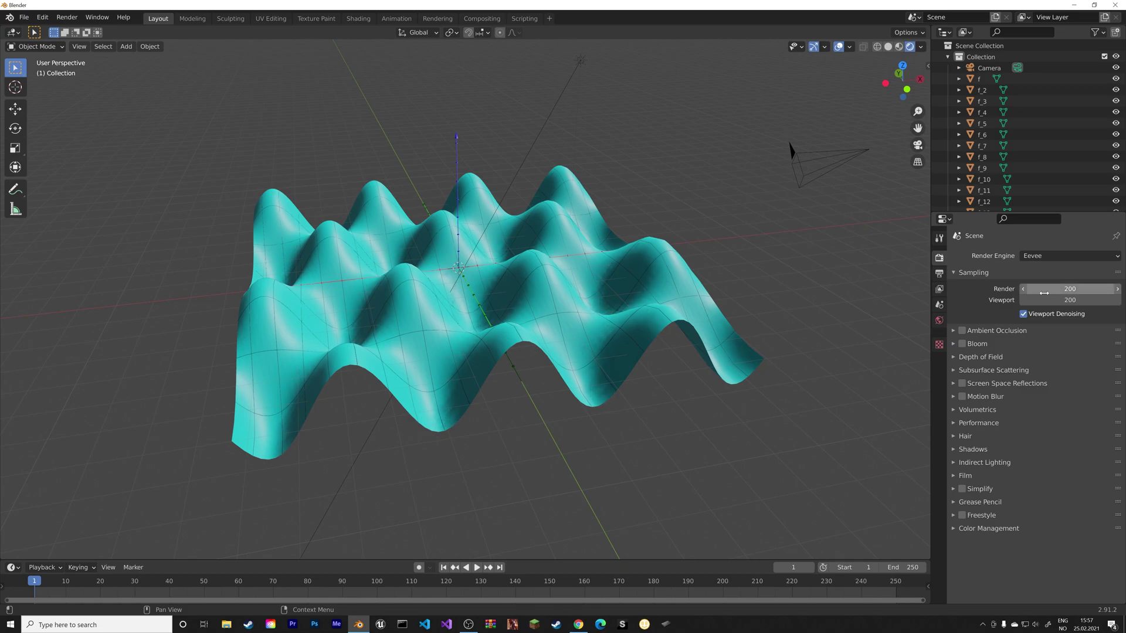
- Remove the imported turquoise material M_0_168_213_191 from both wave surfaces, f_44 and f_43
click(545, 136)
click(546, 281)
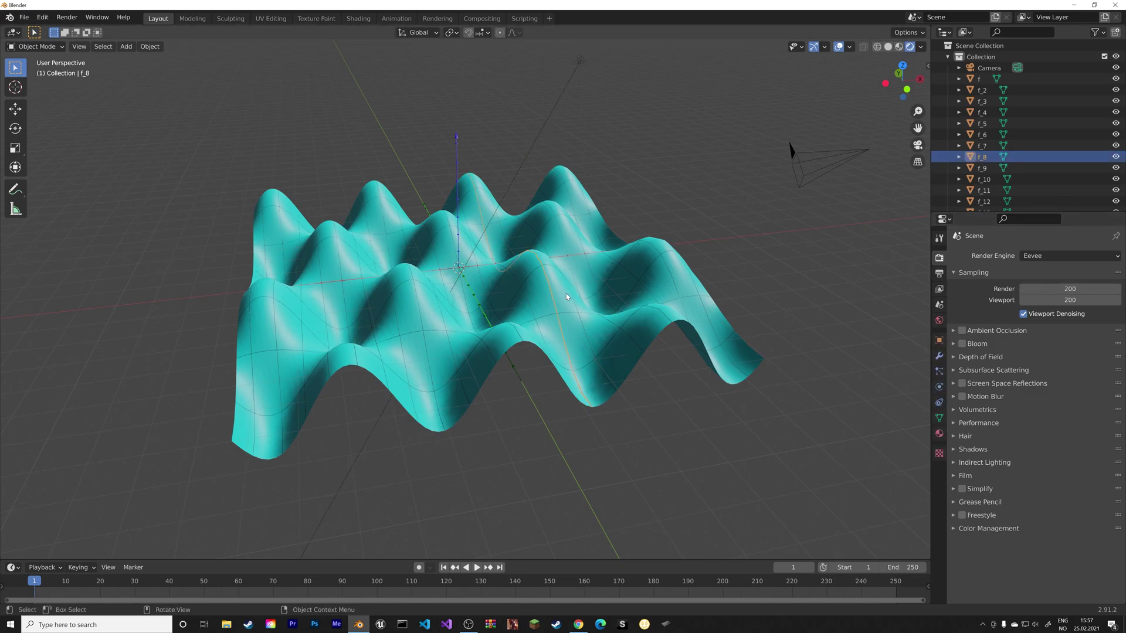
click(939, 434)
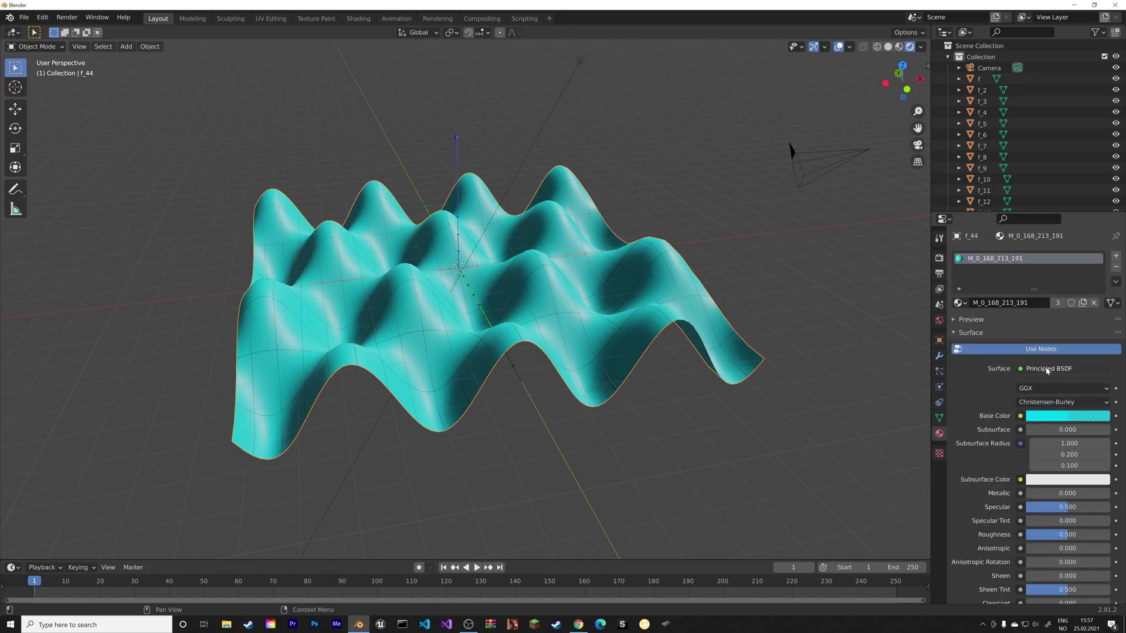
click(1116, 267)
click(579, 319)
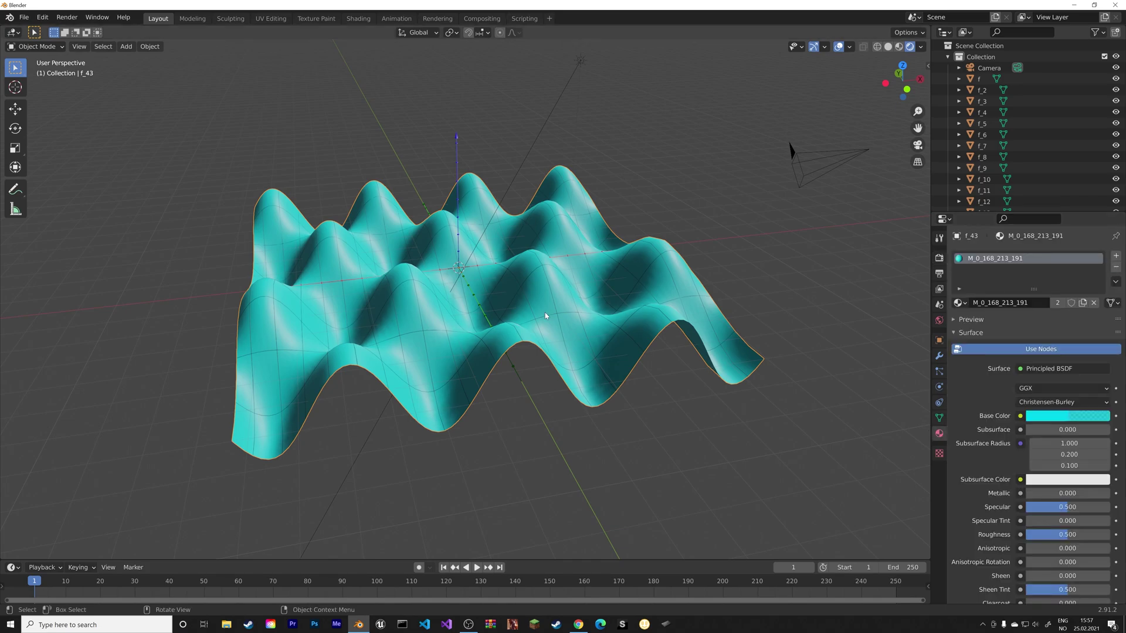
click(1116, 267)
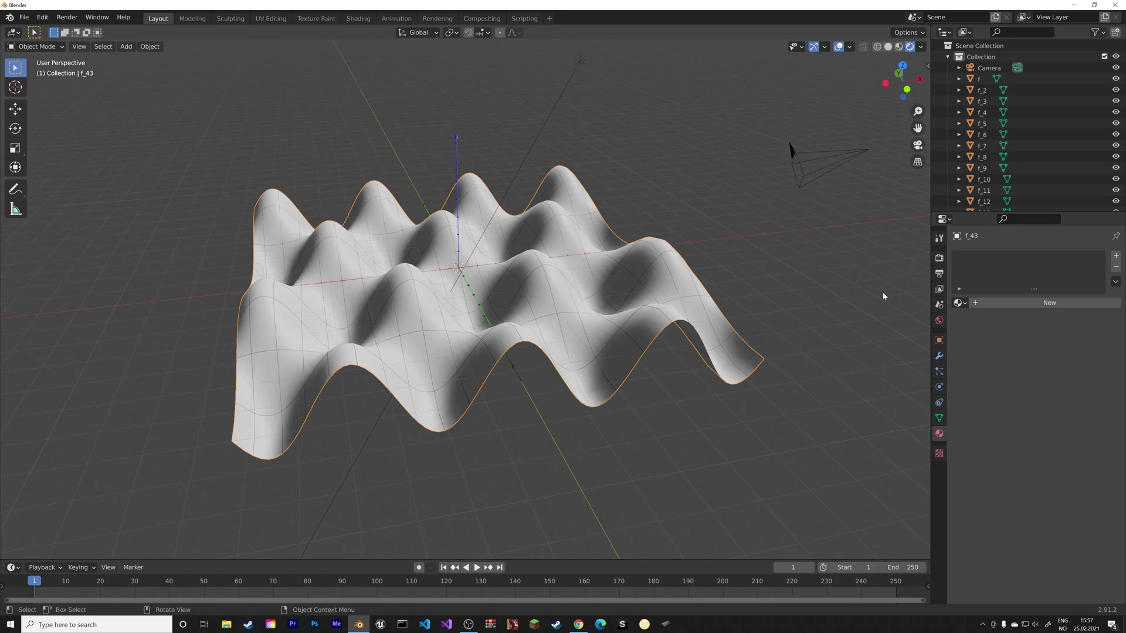
- Give surface f_43 a new material with a Diffuse BSDF shader and a pure white colour of value 1.000
middle_drag(855, 309, 987, 289)
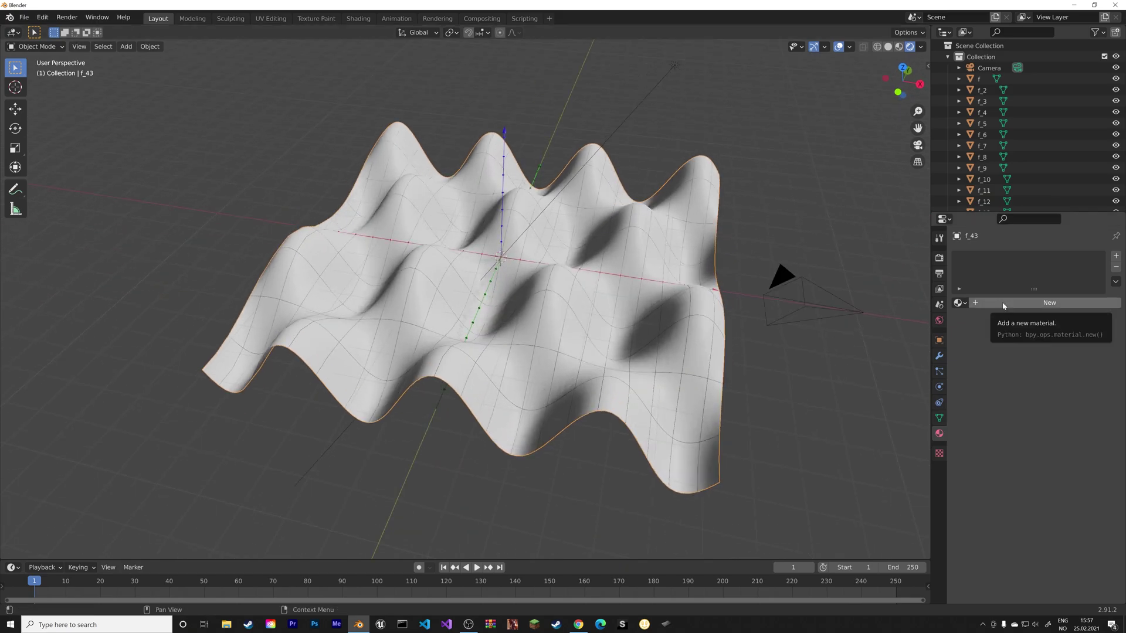
click(1004, 304)
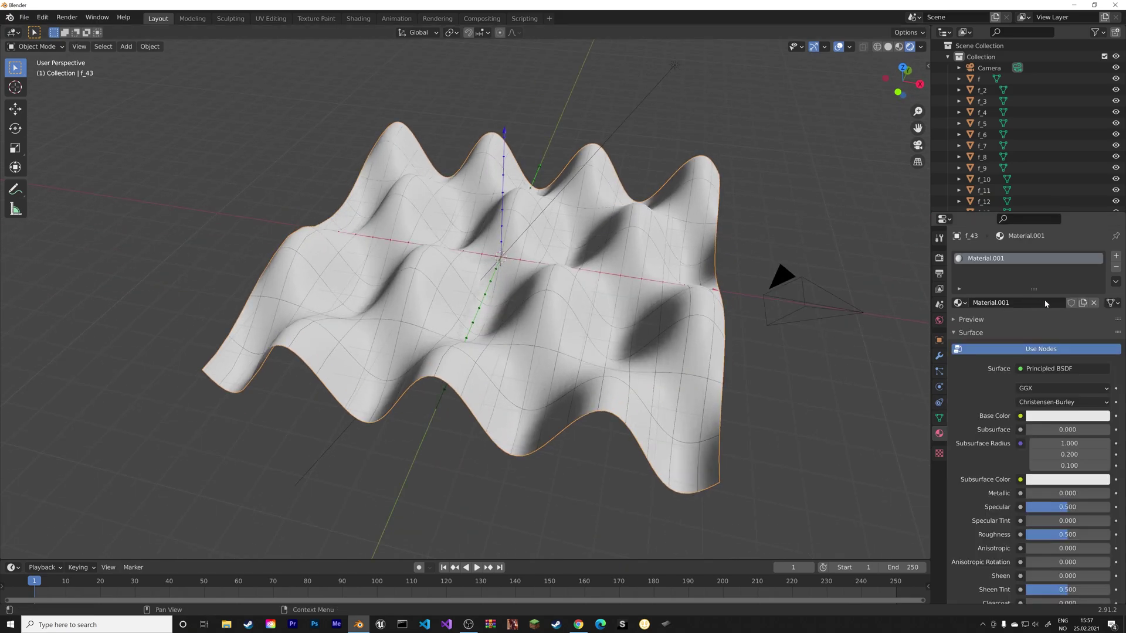
click(1055, 369)
click(989, 140)
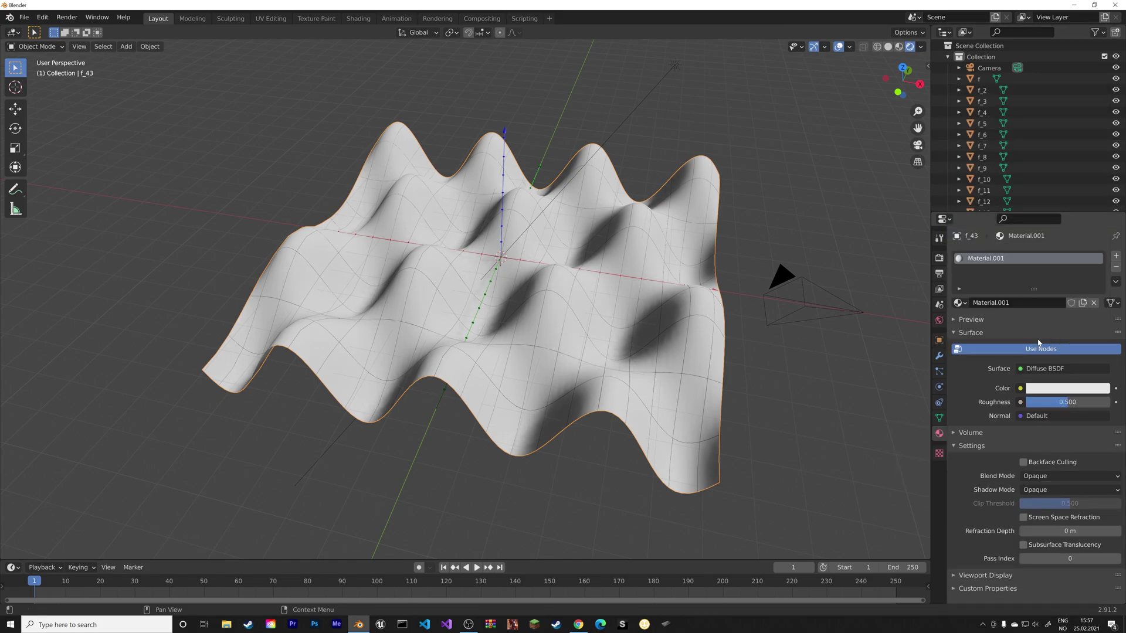
click(1070, 388)
drag(1100, 264, 1101, 230)
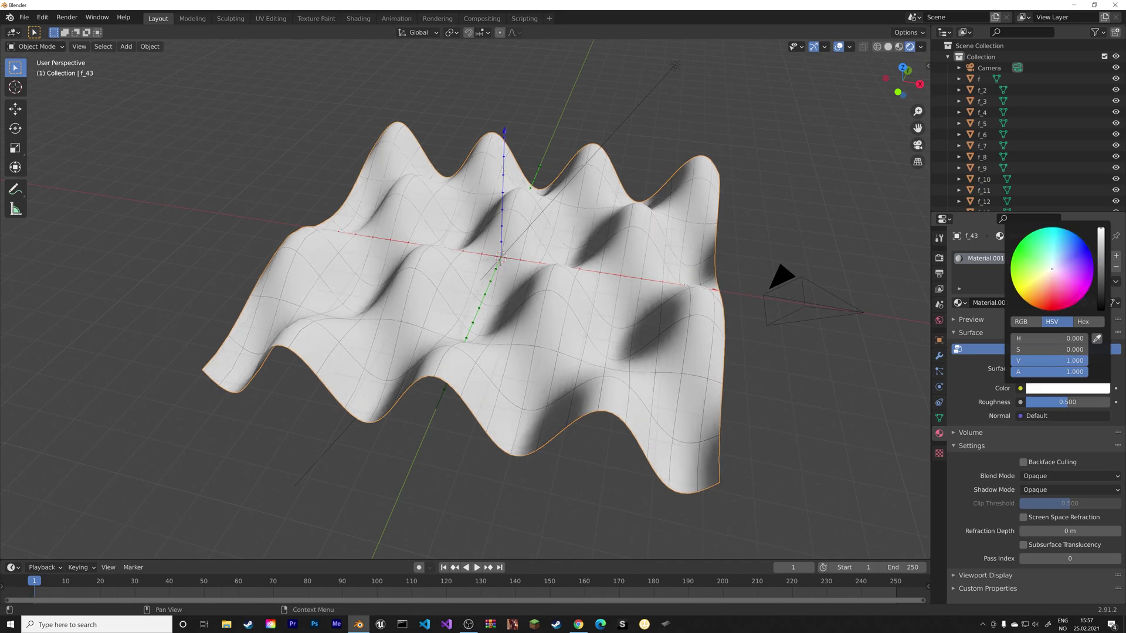
- Darken the world background colour to a near-black value of about 0.09 and hide the viewport overlays
mouse_move(804, 302)
middle_down()
mouse_move(712, 298)
mouse_move(770, 330)
middle_up()
click(939, 320)
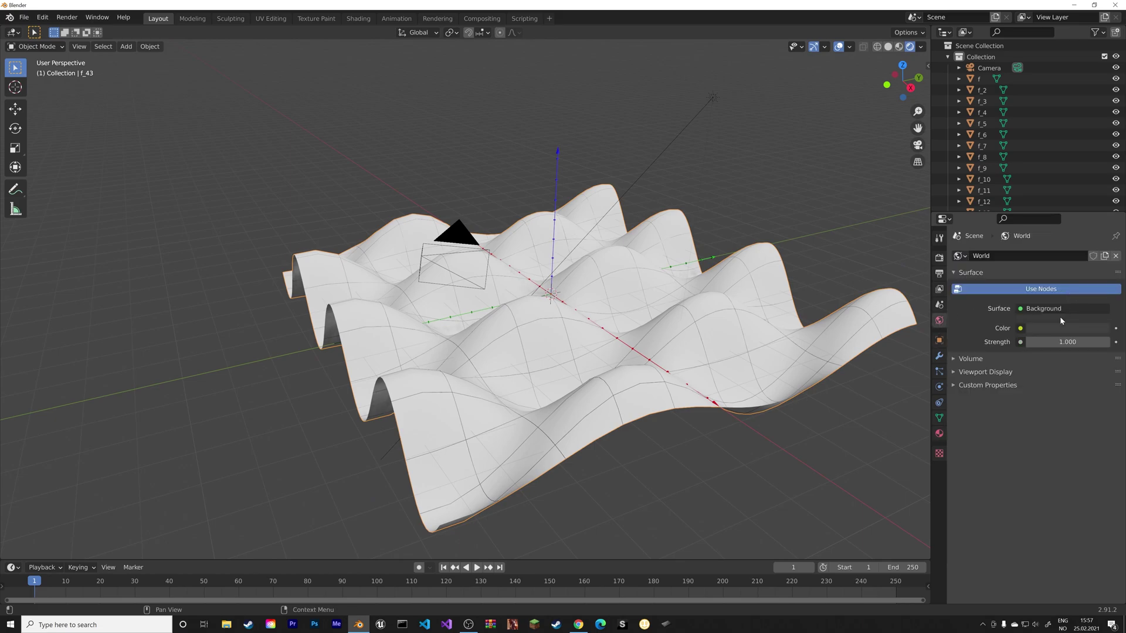
click(1067, 328)
drag(1100, 245, 1100, 251)
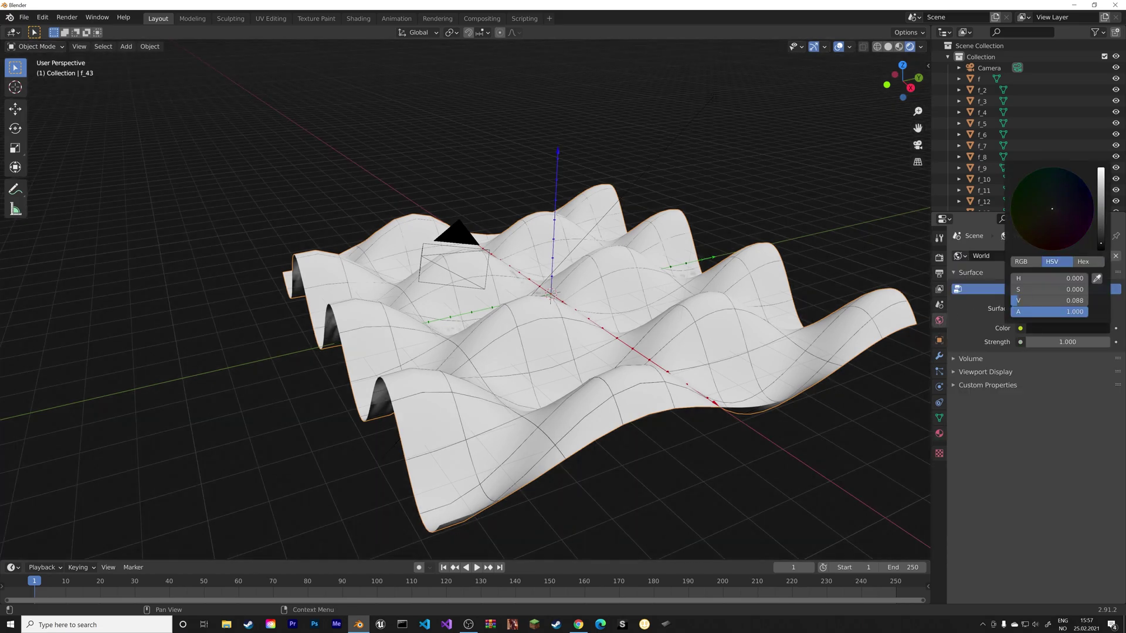
click(838, 48)
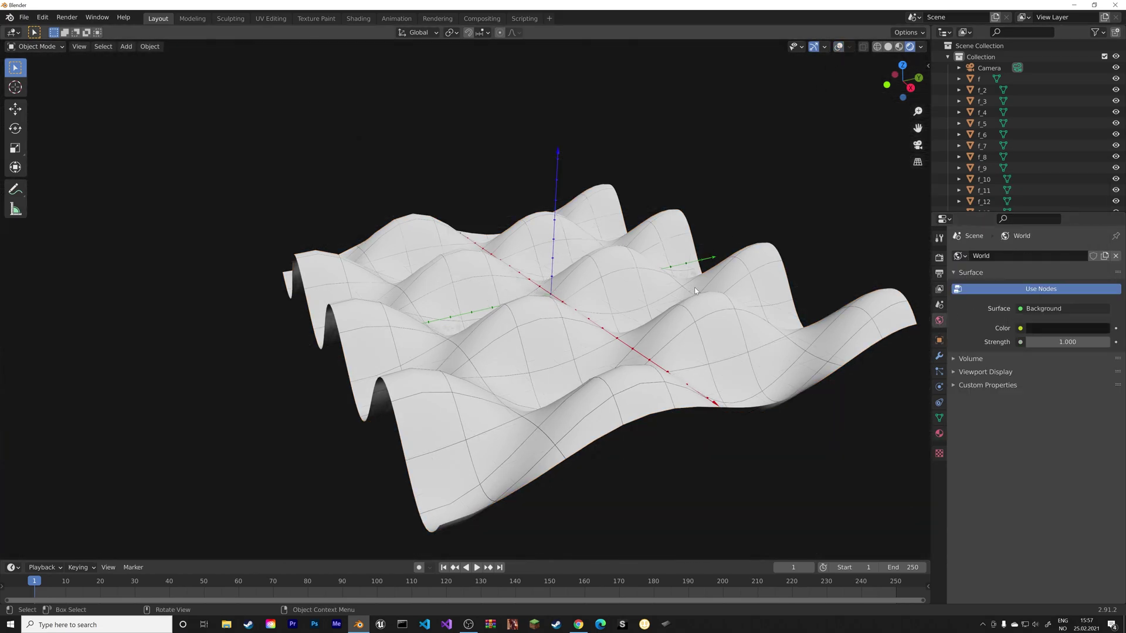
middle_drag(695, 291, 592, 335)
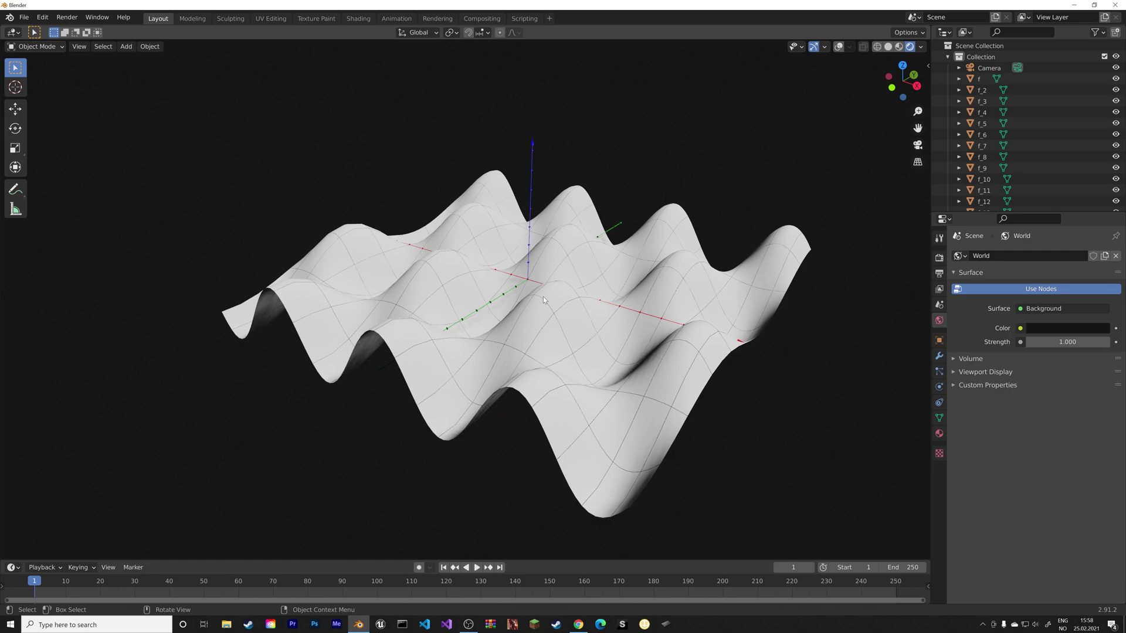
- Change the render engine to Cycles and set its device to GPU Compute
click(939, 258)
scroll(710, 376, up, 4)
mouse_move(710, 375)
middle_down()
mouse_move(599, 394)
mouse_move(562, 364)
mouse_move(688, 357)
mouse_move(652, 395)
middle_up()
scroll(674, 381, down, 5)
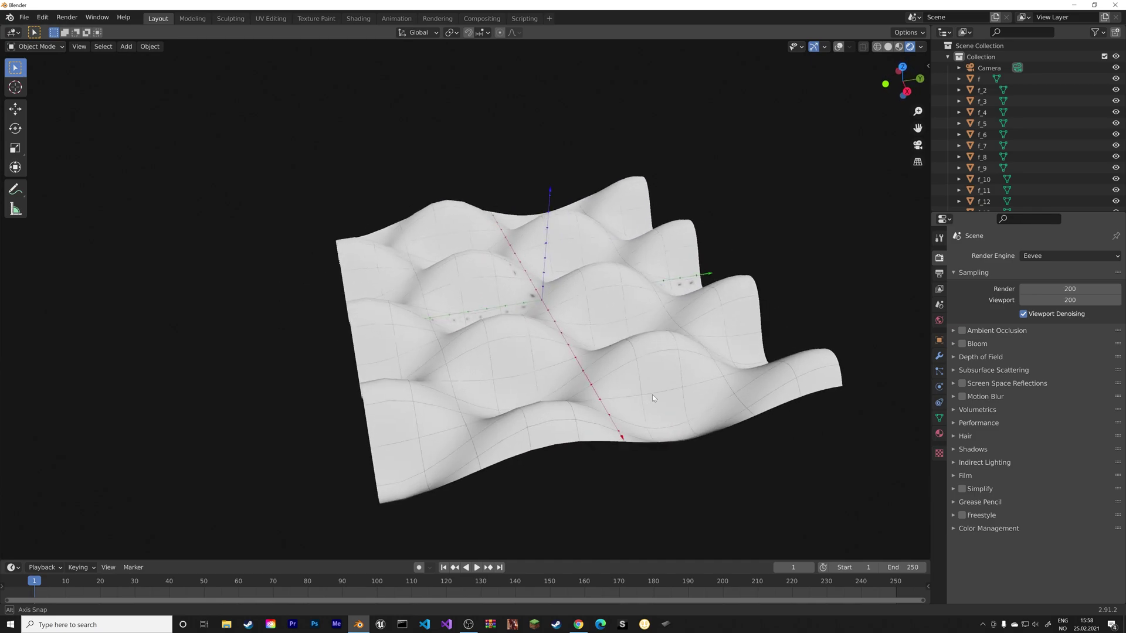
scroll(592, 415, up, 4)
scroll(592, 414, down, 5)
middle_drag(545, 414, 573, 408)
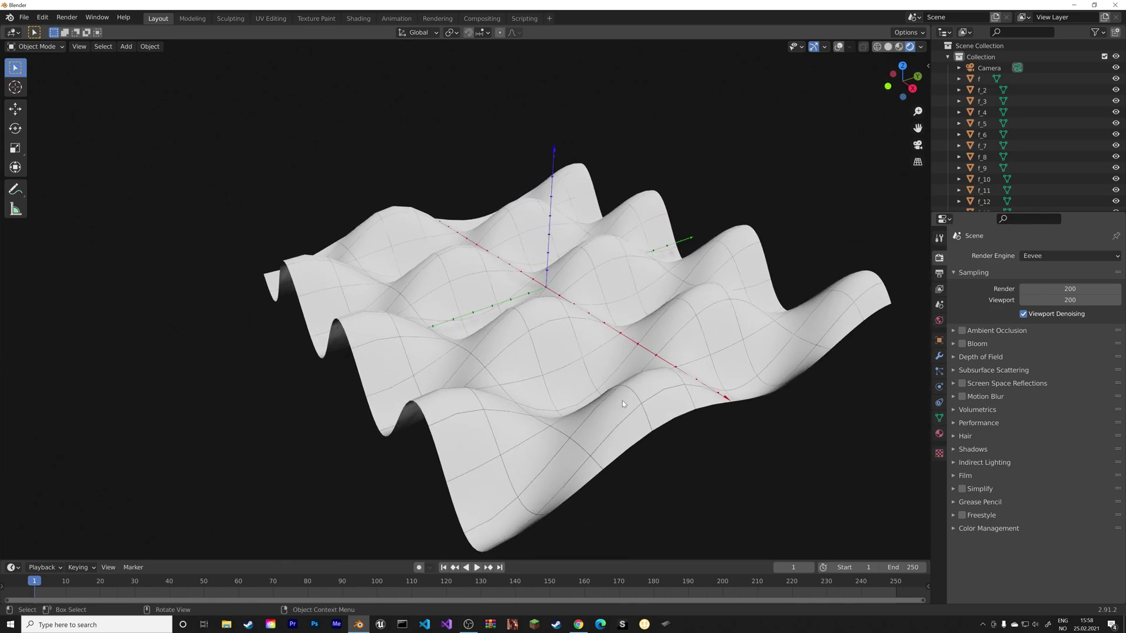
click(1053, 253)
click(1042, 290)
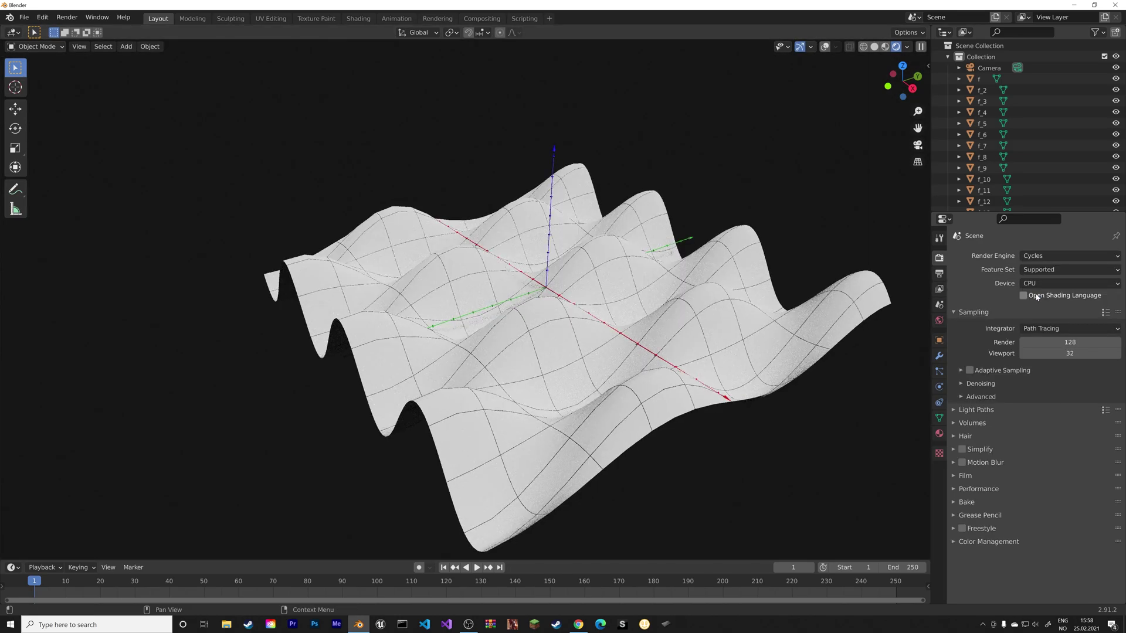
click(1038, 284)
click(1044, 302)
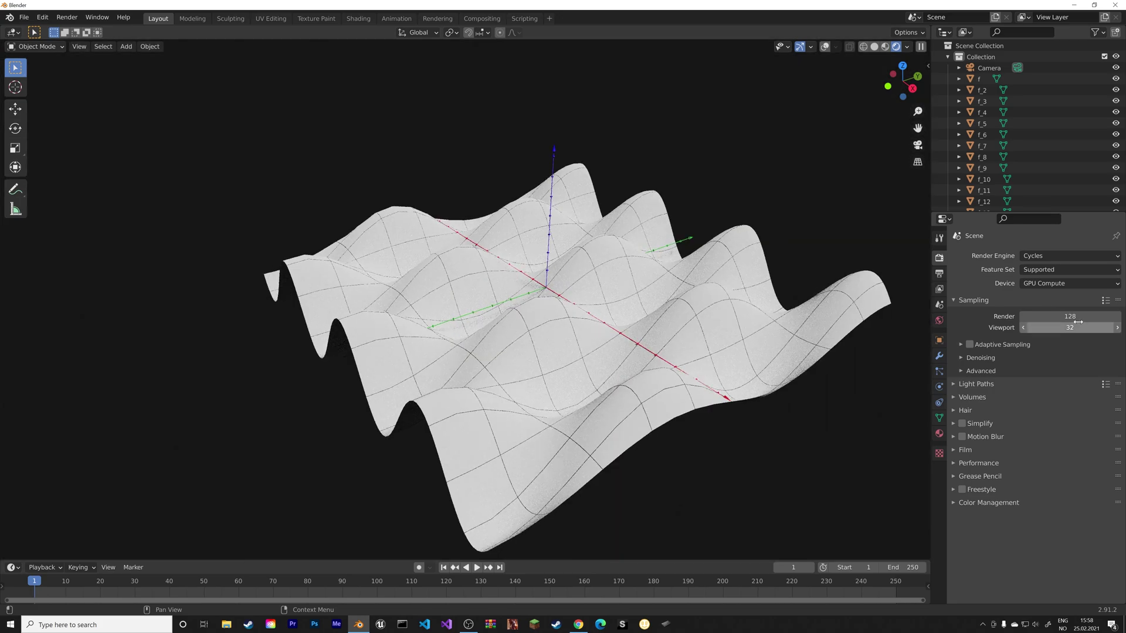
- Set both the render and viewport samples to 200 for Cycles
drag(1078, 317, 1077, 328)
text(200)
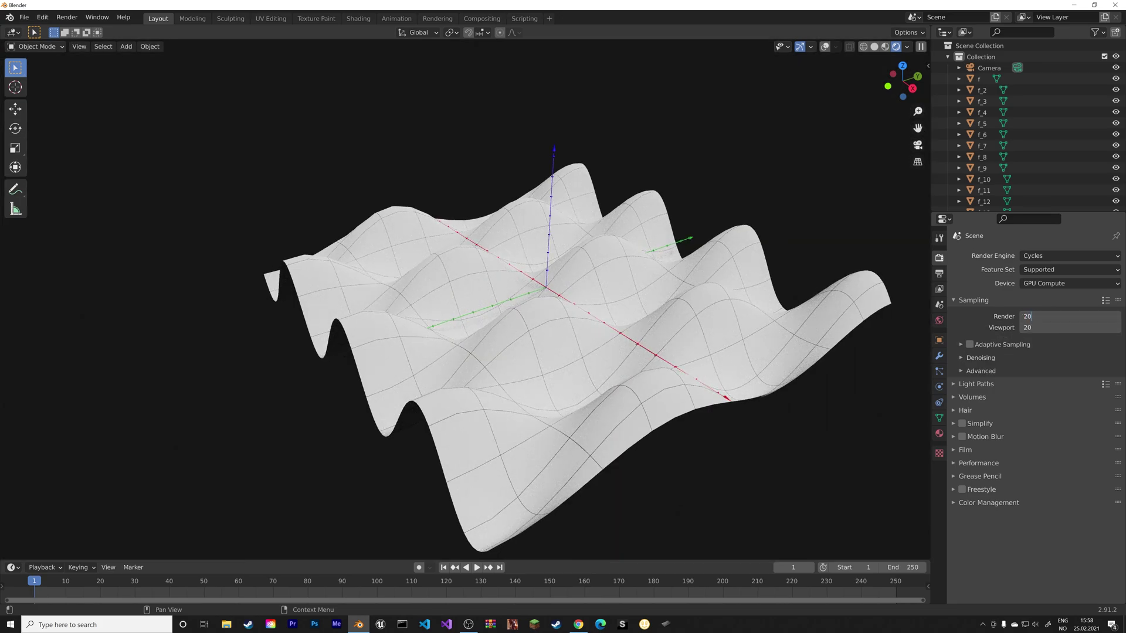
key(Return)
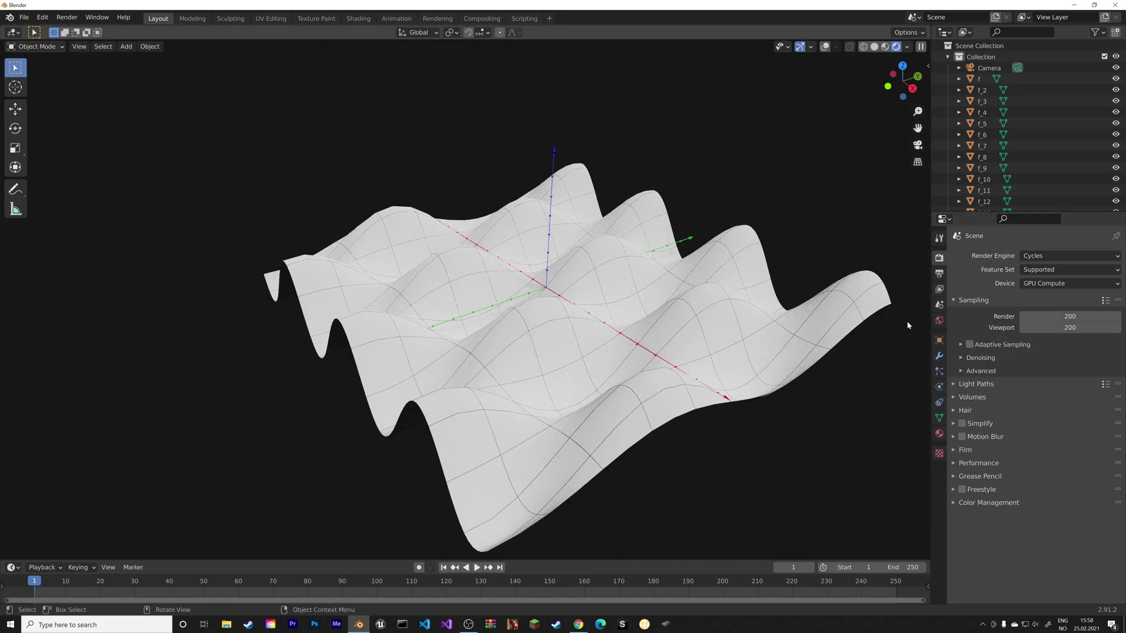
- Return the viewport to solid shading with overlays shown, and check the graph's axis numbering in GeoGebra before coming back to Blender
click(874, 47)
scroll(619, 219, up, 5)
click(839, 47)
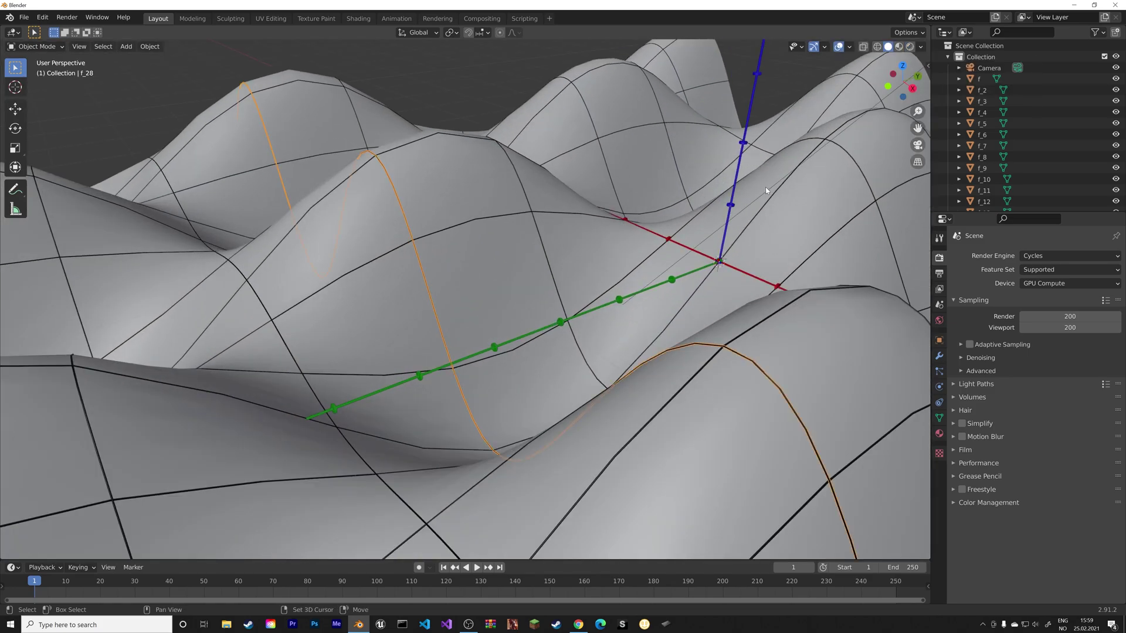
shift+middle_drag(760, 198, 552, 354)
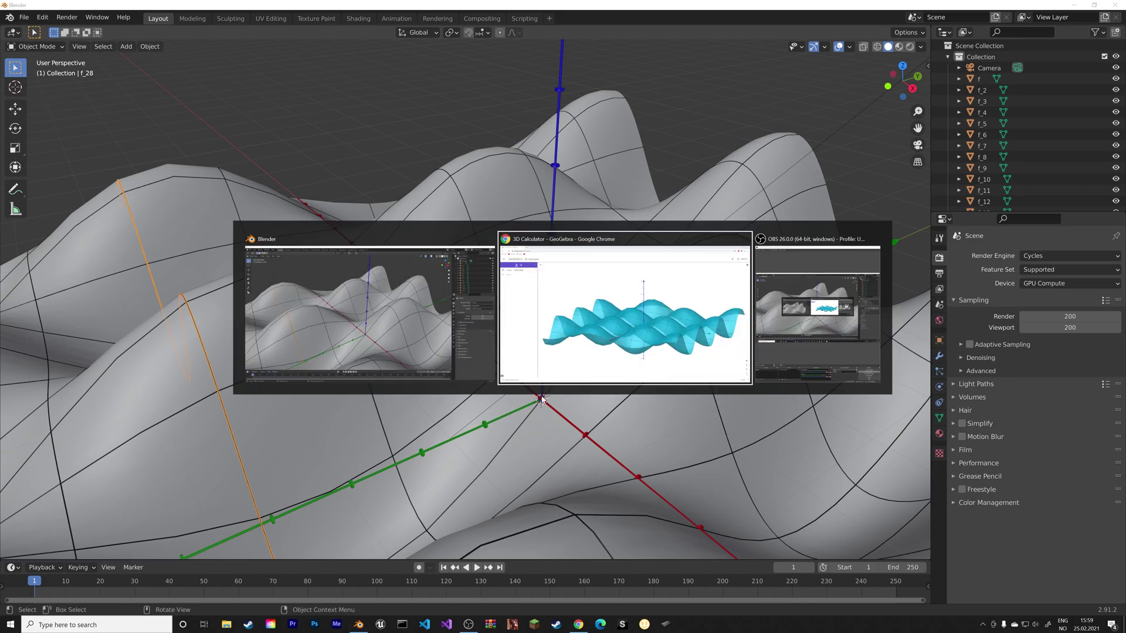
key(alt+Tab)
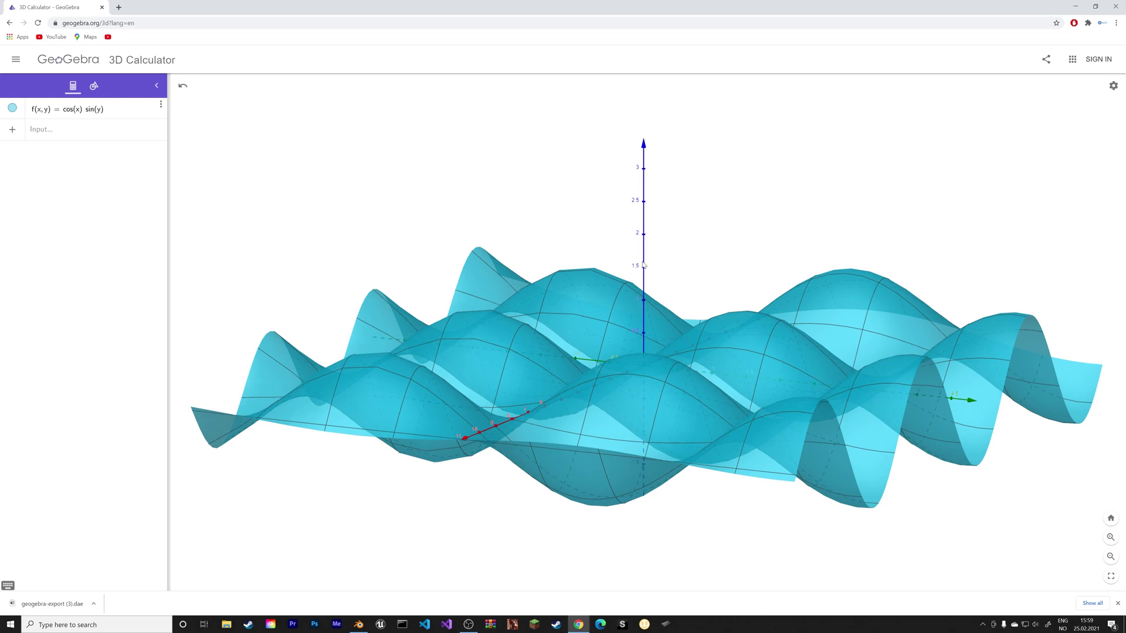
key(alt+Tab)
- Add a text object at the origin and rotate it 90 degrees about the X axis
key(shift+a)
mouse_move(540, 377)
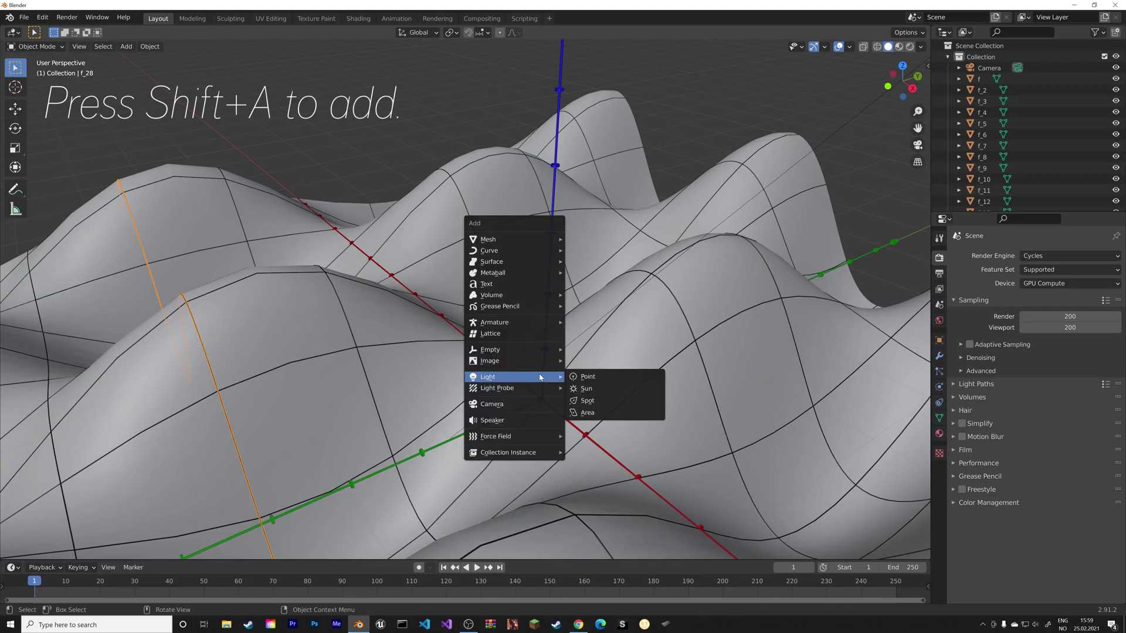
click(528, 285)
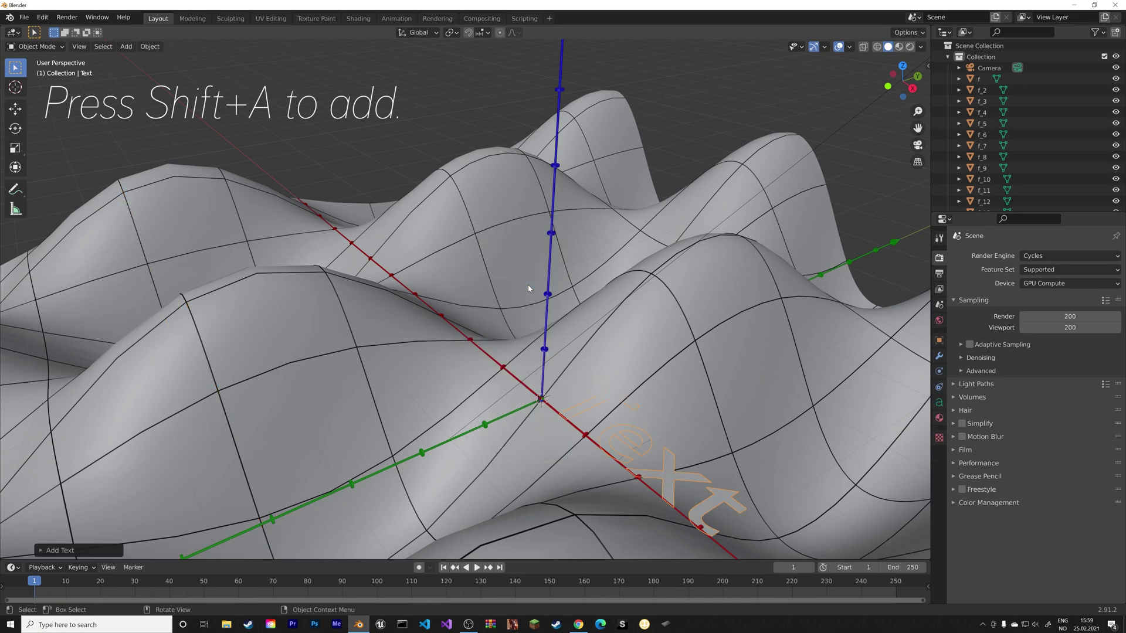
text(r)
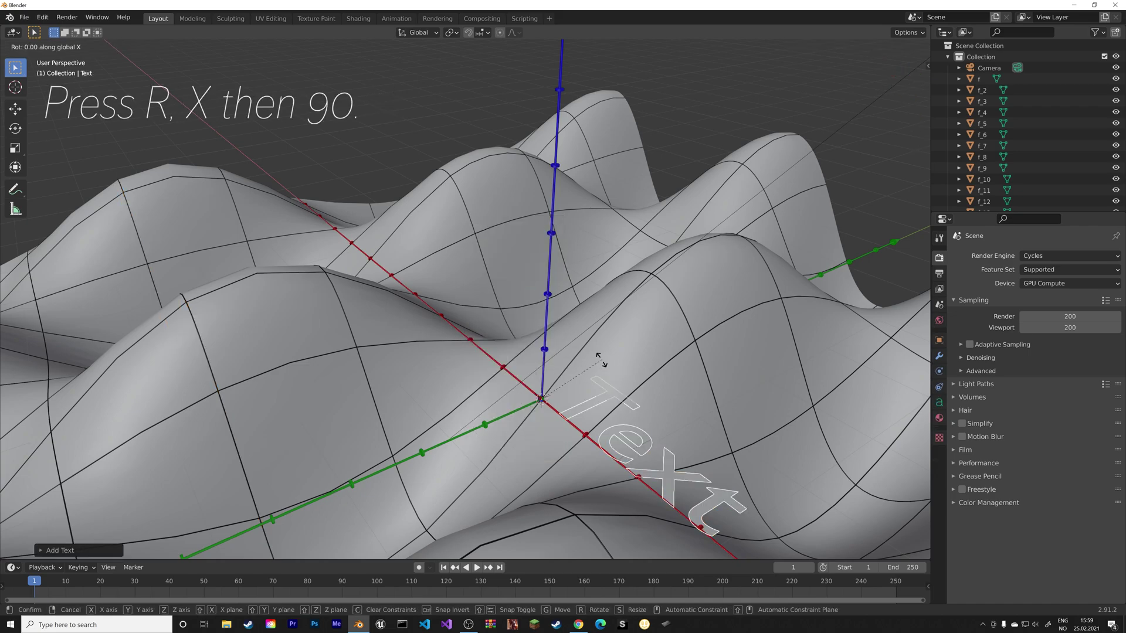
text(x90)
key(Return)
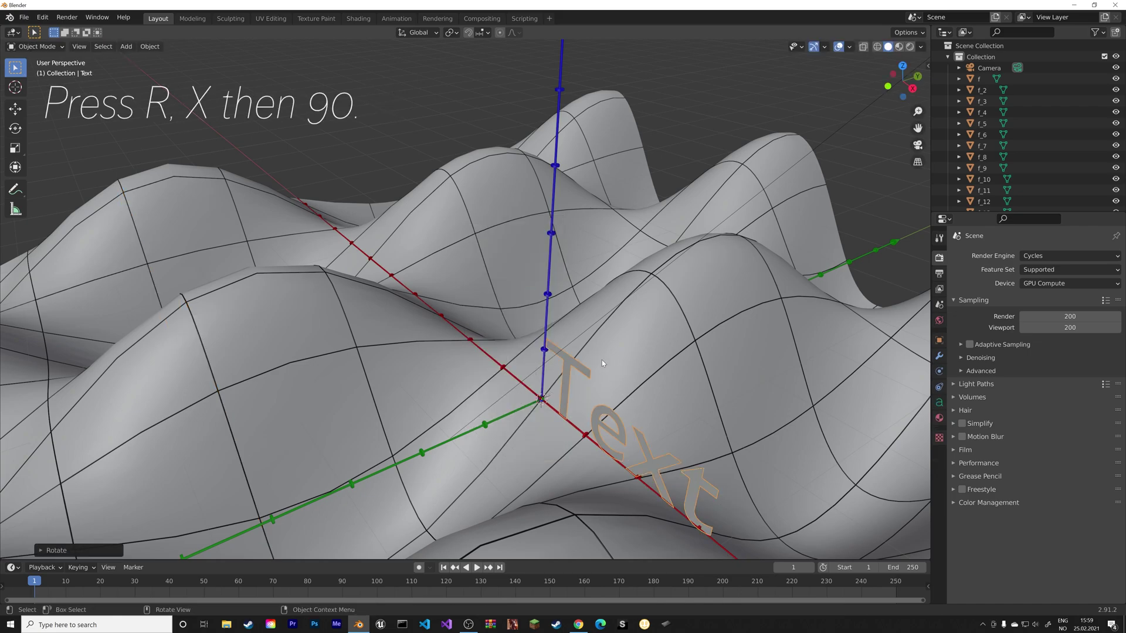
- Load Inter_FXH-Italic.ttf from the Windows Fonts folder as the text object's regular font
click(939, 403)
click(978, 391)
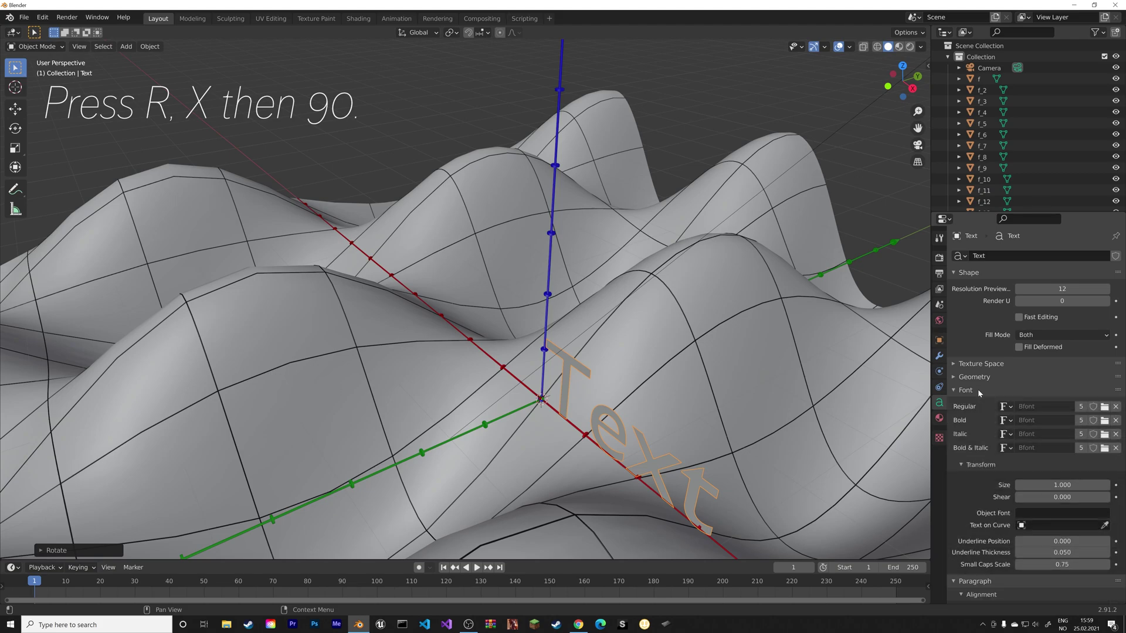
click(1104, 407)
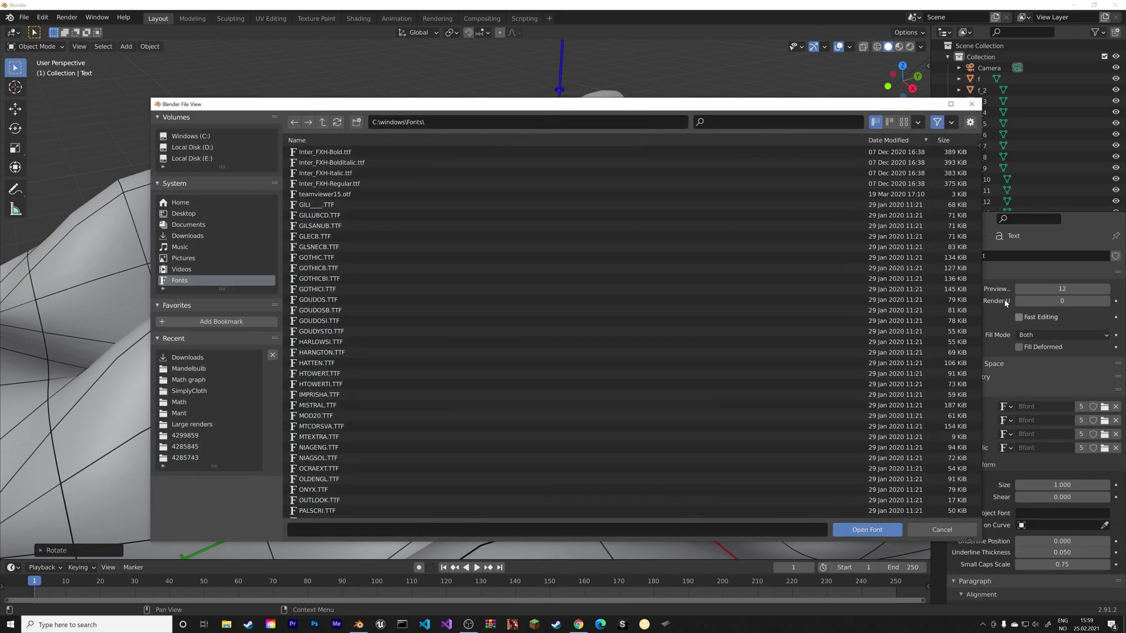
click(904, 122)
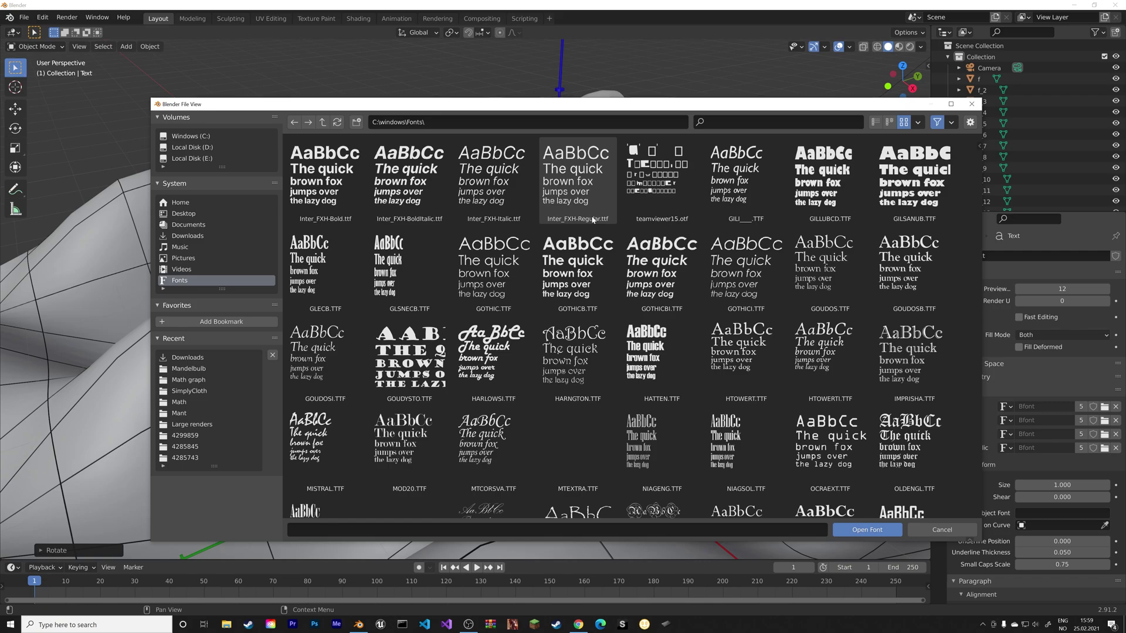
click(494, 181)
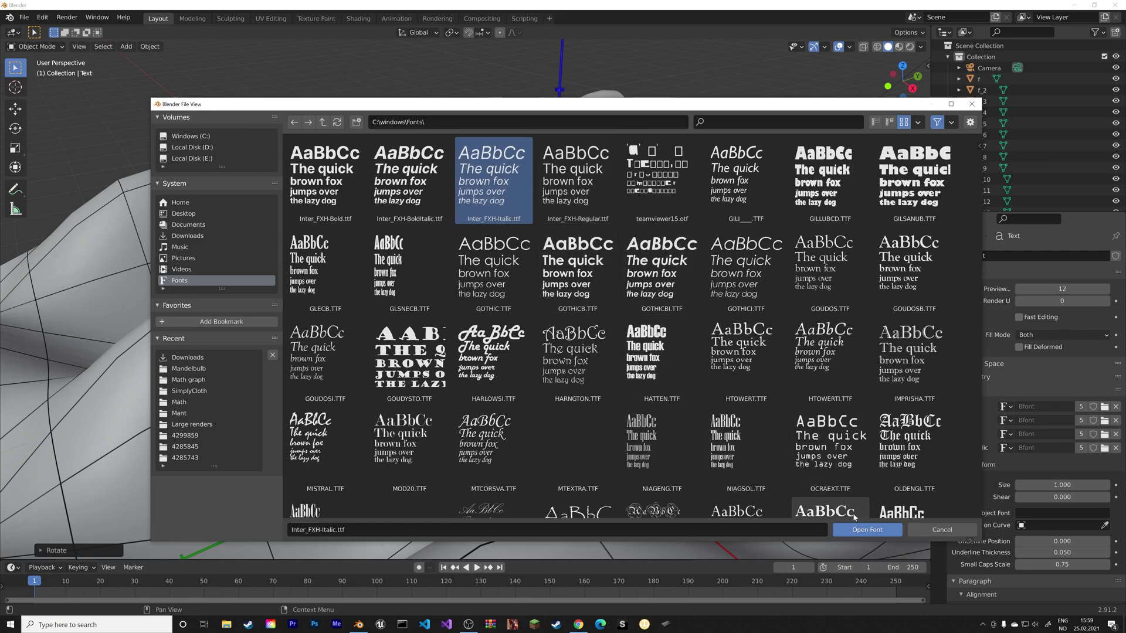
click(862, 529)
- Replace the text object's default content with 0.5
key(Tab)
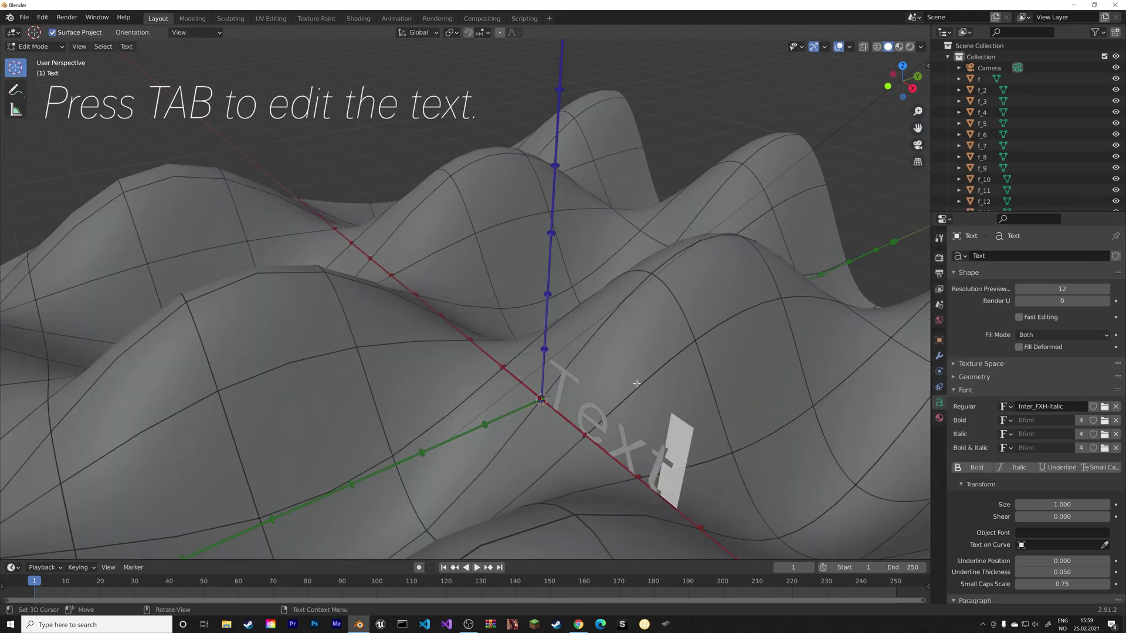
key(BackSpace)
key(BackSpace)
key(BackSpace)
key(BackSpace)
text(d)
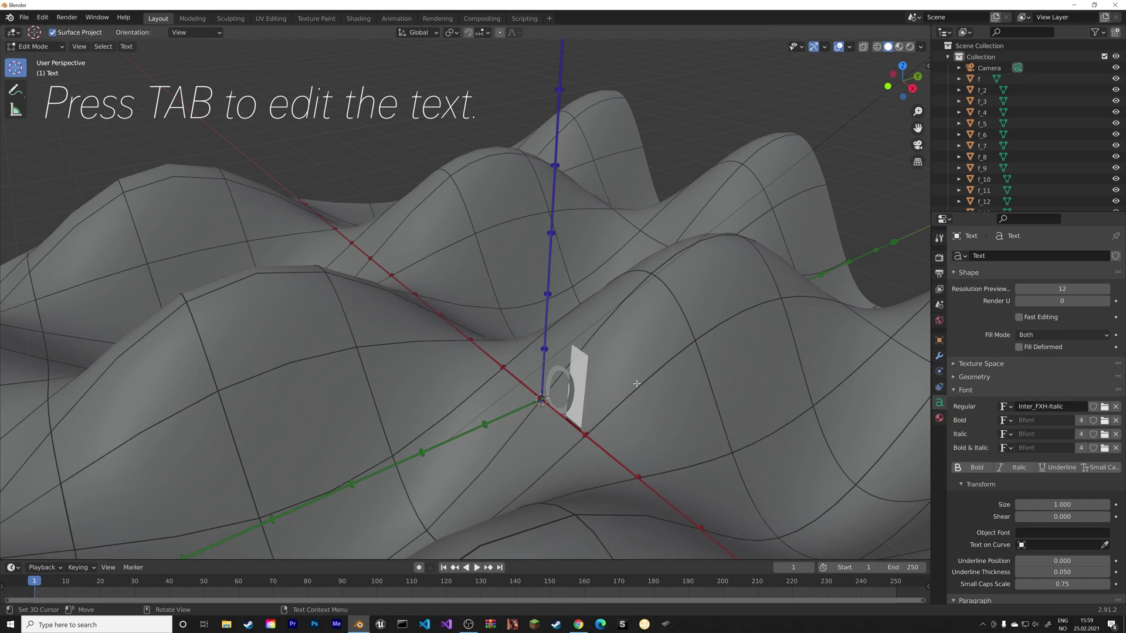
text(.5)
key(Tab)
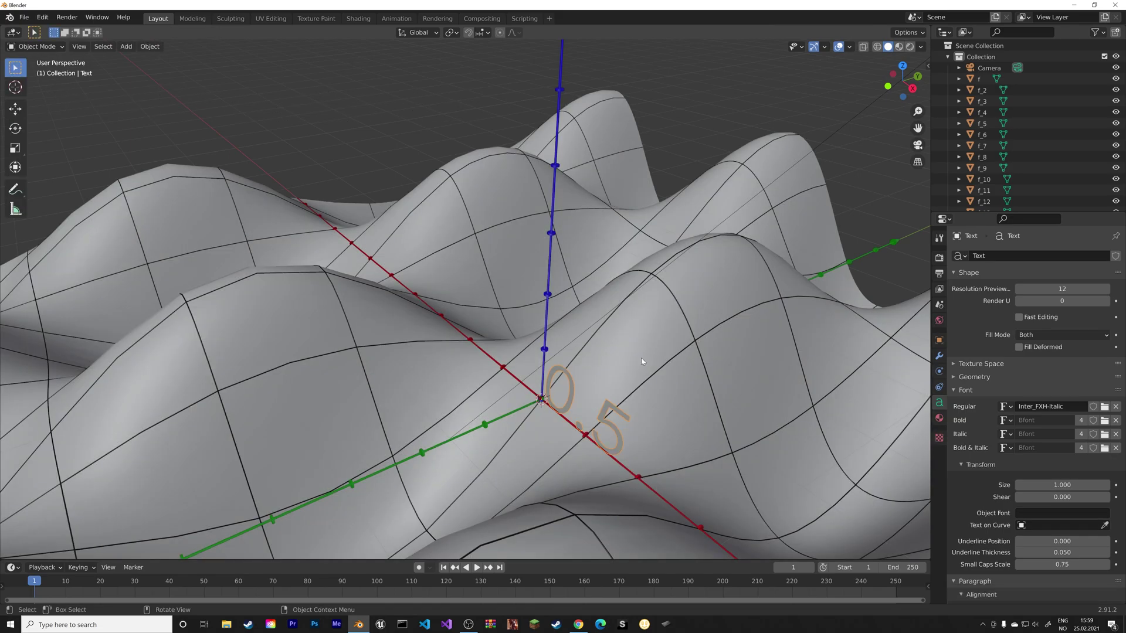
- Scale the 0.5 text down to about 0.44 and raise it about 0.46 m along Z to the z-axis's first tick
key(s)
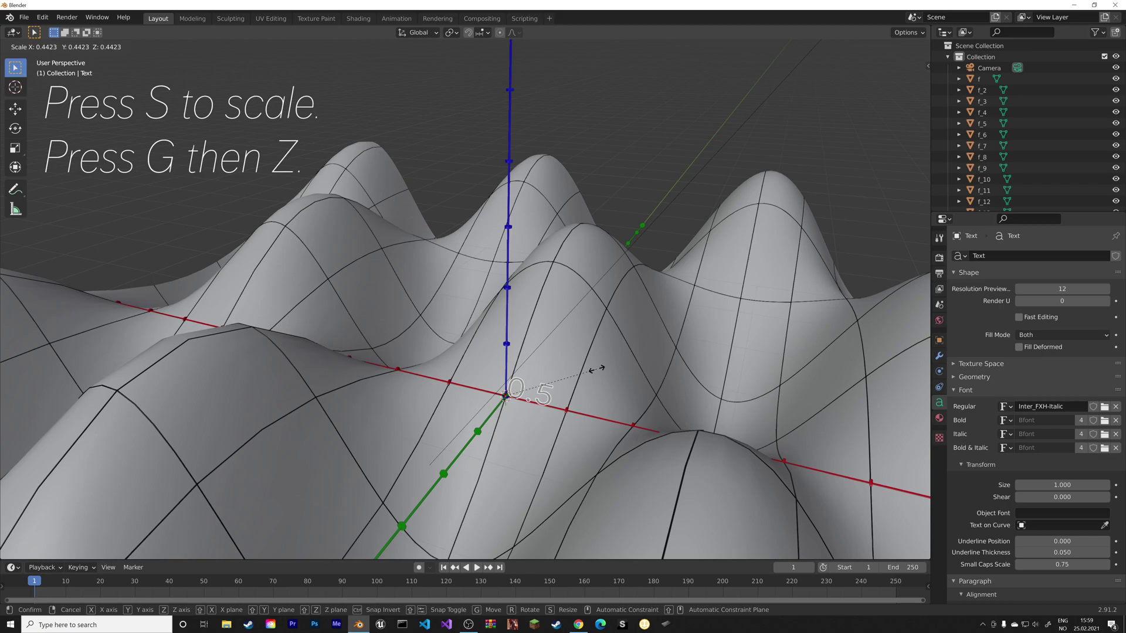
click(599, 373)
key(g)
key(z)
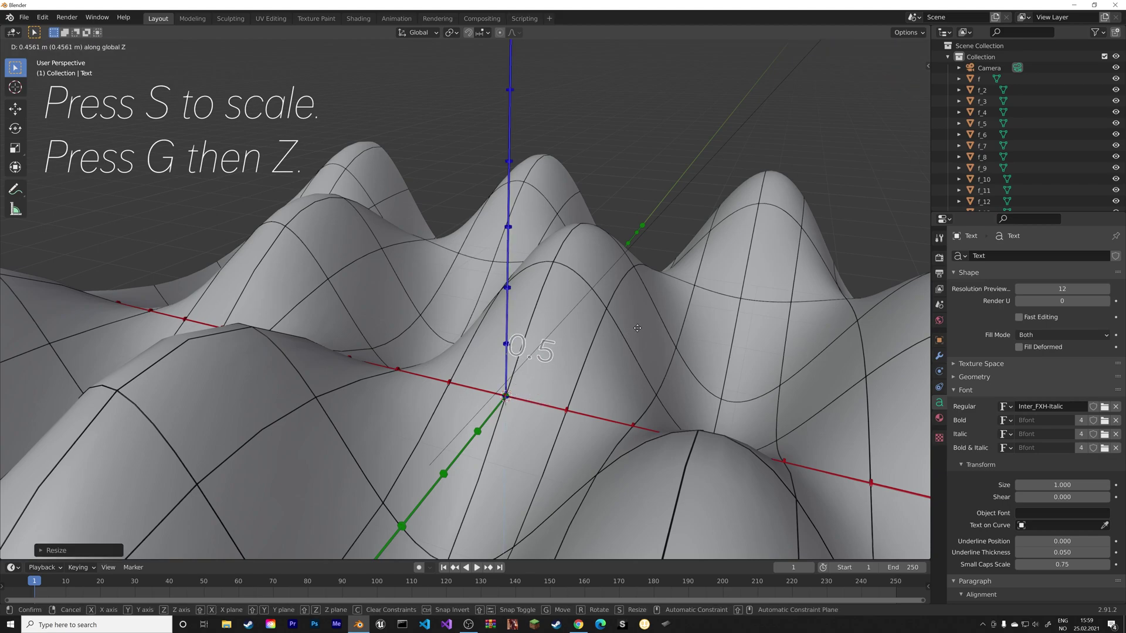
click(636, 329)
middle_drag(517, 345, 554, 313)
key(g)
right_click(557, 320)
- In front view, duplicate the 0.5 label upward along Z to the second tick of the z-axis
key(KP_1)
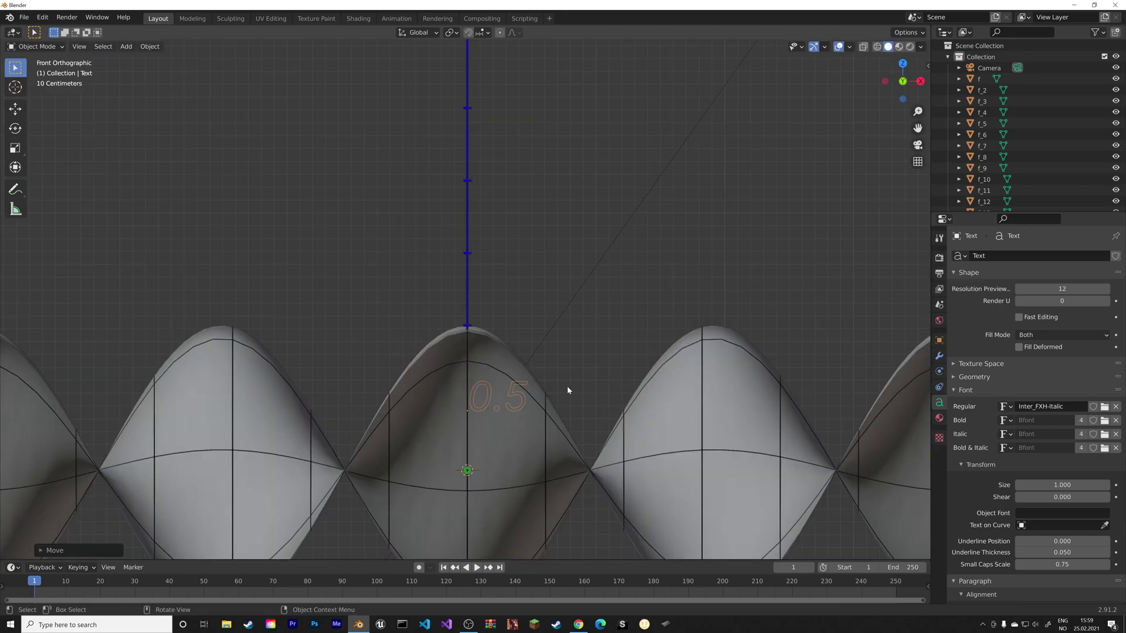
shift+middle_drag(567, 386, 572, 302)
scroll(577, 299, up, 5)
scroll(996, 147, down, 10)
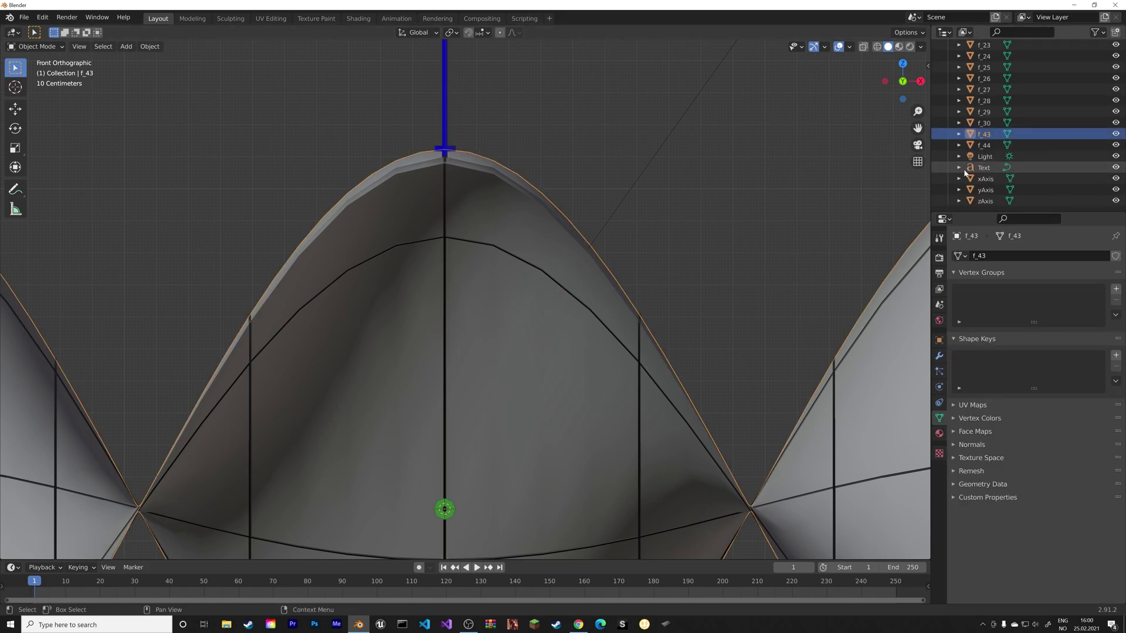
click(984, 168)
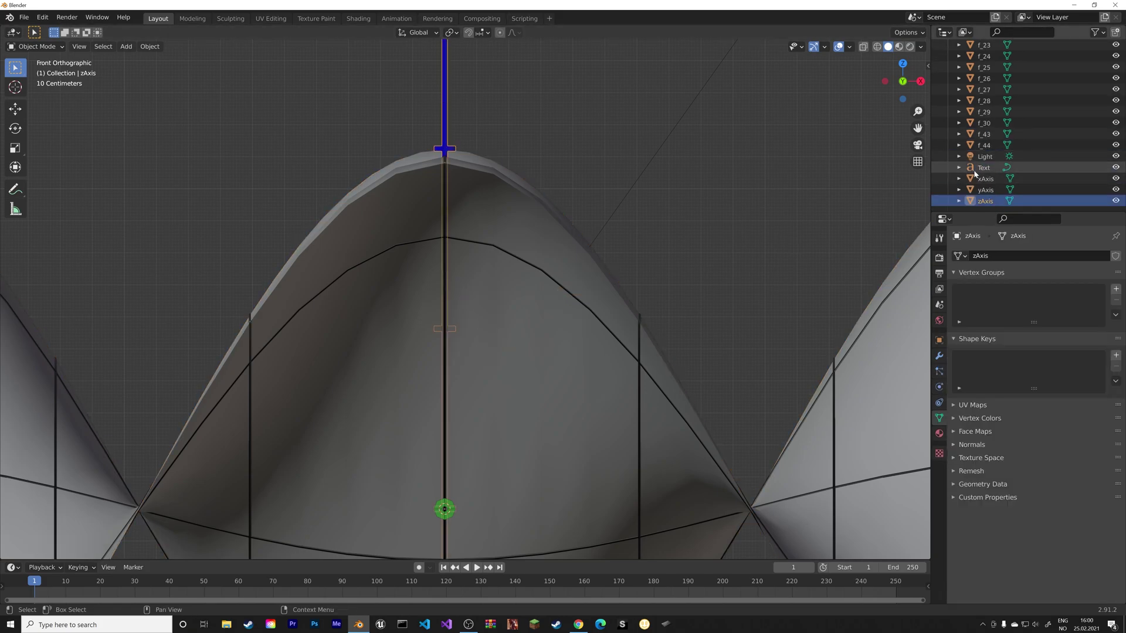
key(shift+d)
key(z)
click(536, 77)
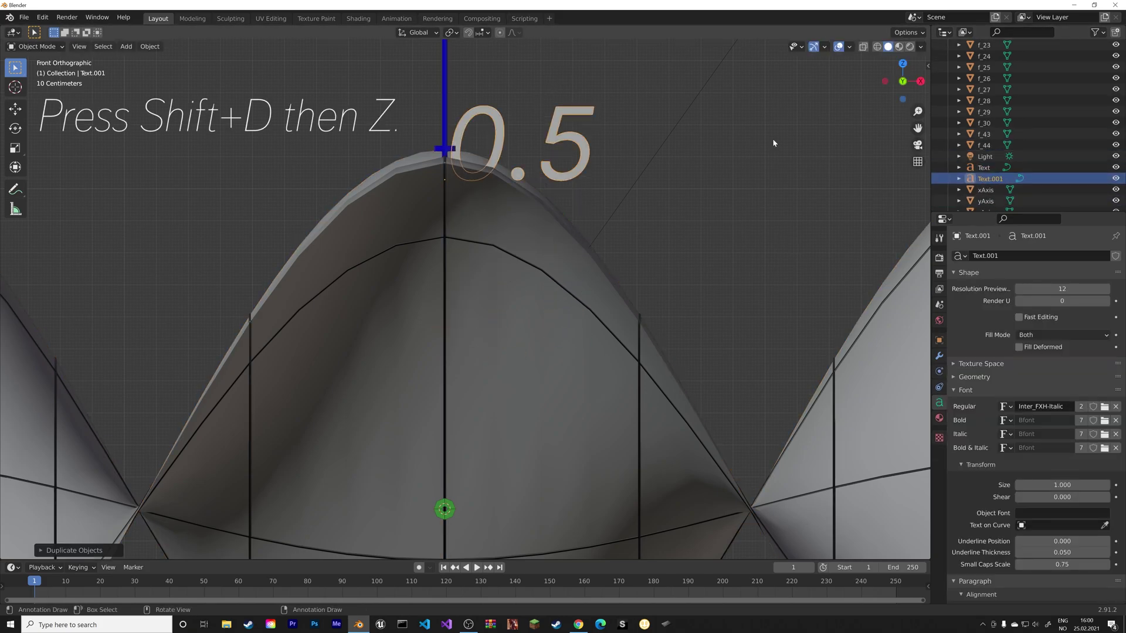
- Move the 0.5 labels slightly along X, clear of the z-axis line
shift+click(984, 168)
key(g)
key(y)
key(x)
click(720, 182)
- Replace the duplicated label's text at the second z-axis tick with 1
click(603, 131)
key(Tab)
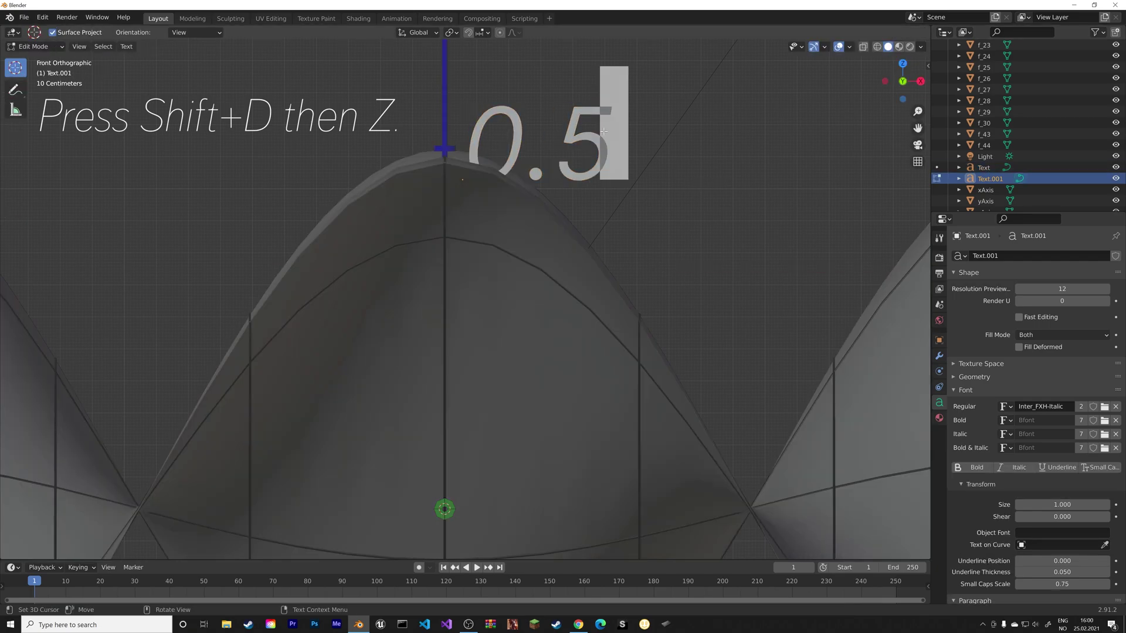
key(BackSpace)
key(BackSpace)
key(BackSpace)
text(1)
key(Tab)
- Duplicate the 1 label up along Z to the next z-axis tick and change its text to 1.5
shift+middle_drag(583, 149, 573, 298)
key(shift+d)
key(z)
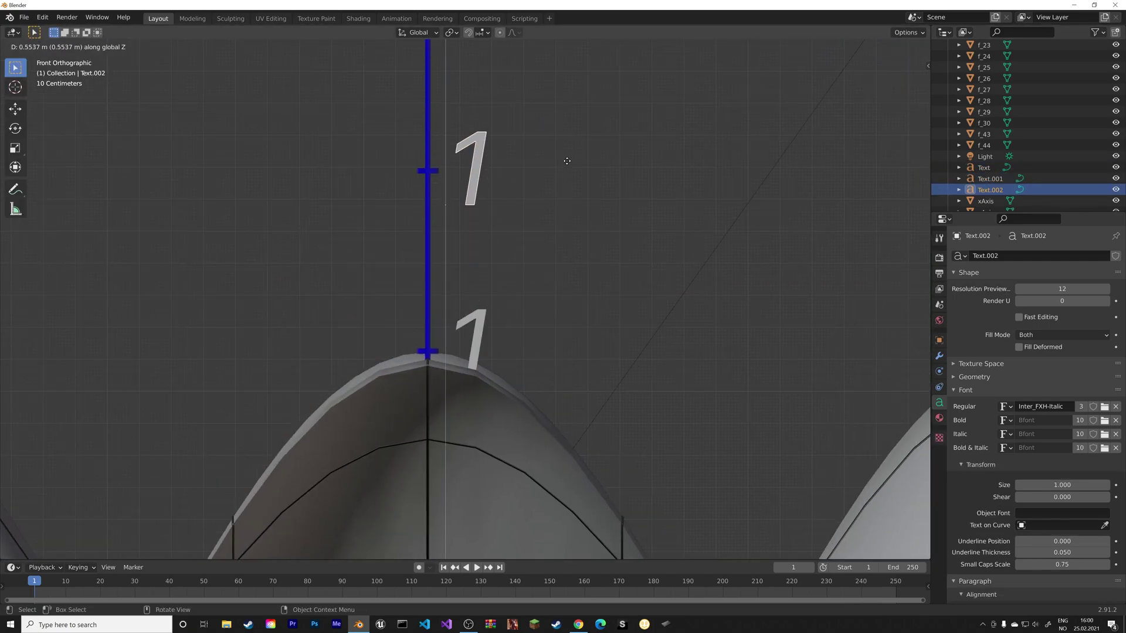
click(569, 193)
key(Tab)
text(.5)
key(Tab)
middle_drag(569, 194, 545, 377)
scroll(542, 200, down, 8)
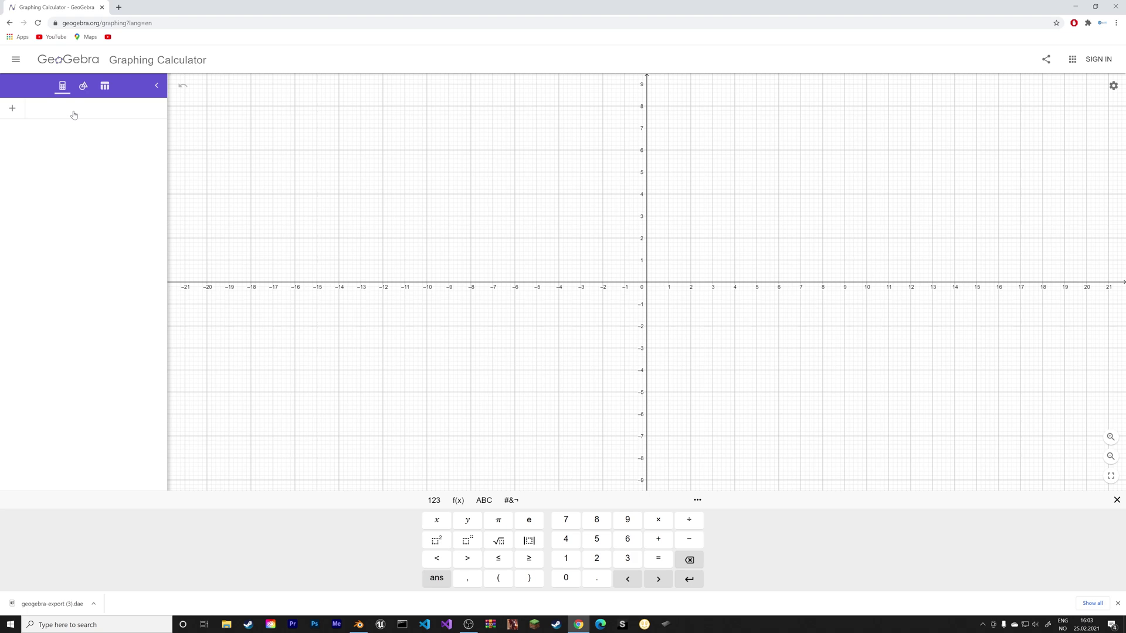
- Open the GeoGebra Graphing Calculator and plot the function f(x) = x^2
click(74, 114)
text(f(x) = x)
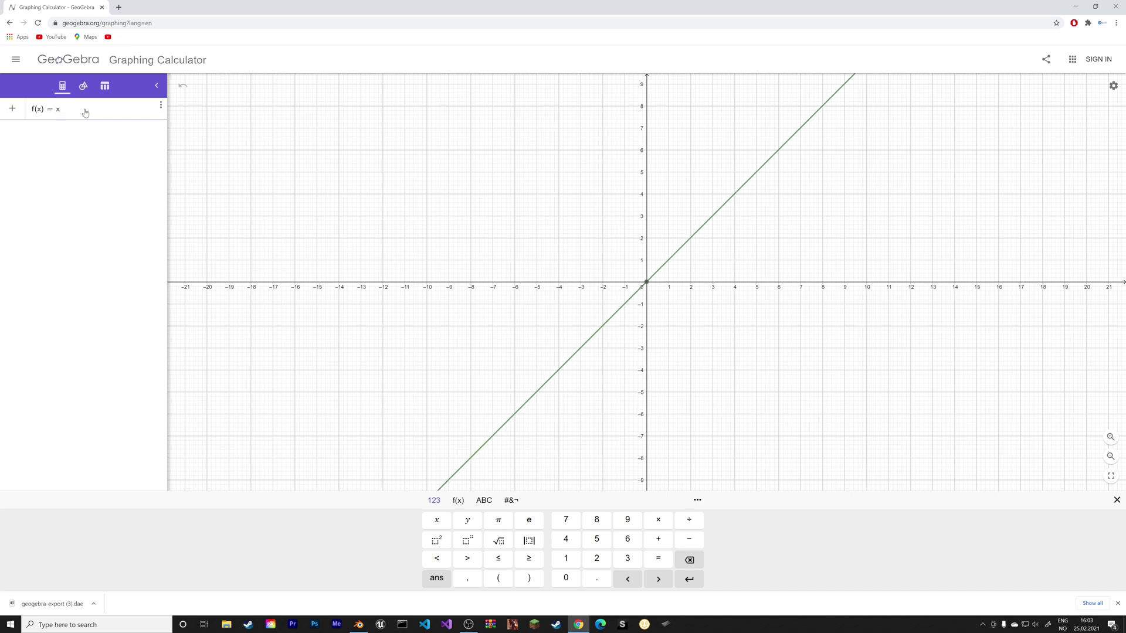
text(^2)
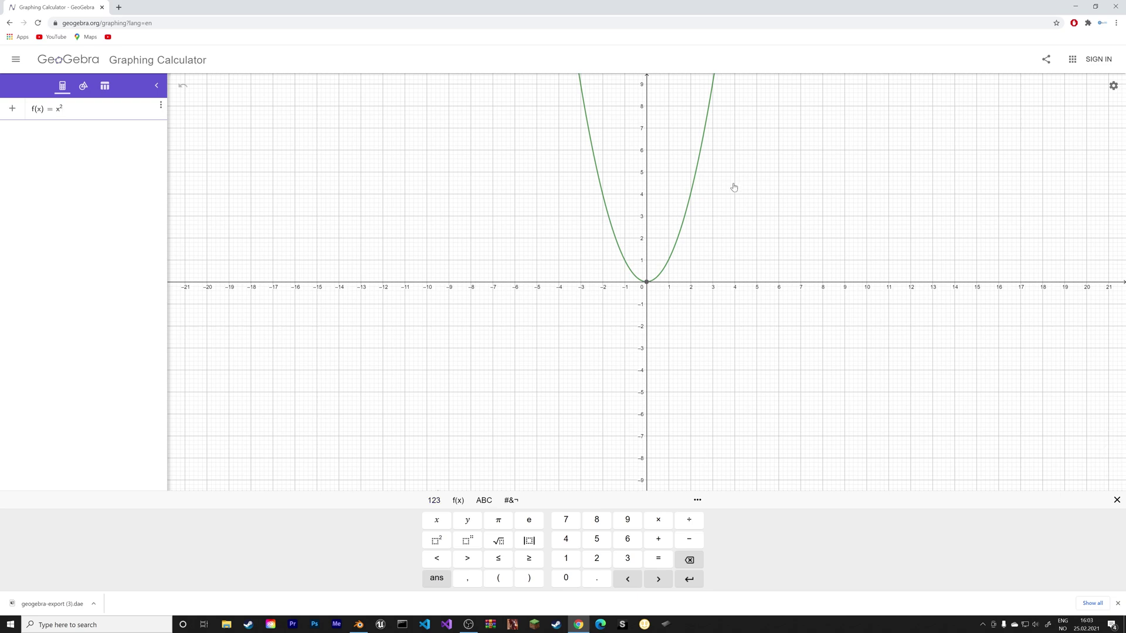
- Reframe the graph to show more of the parabola above the x-axis and download it as an SVG image
drag(734, 183, 675, 318)
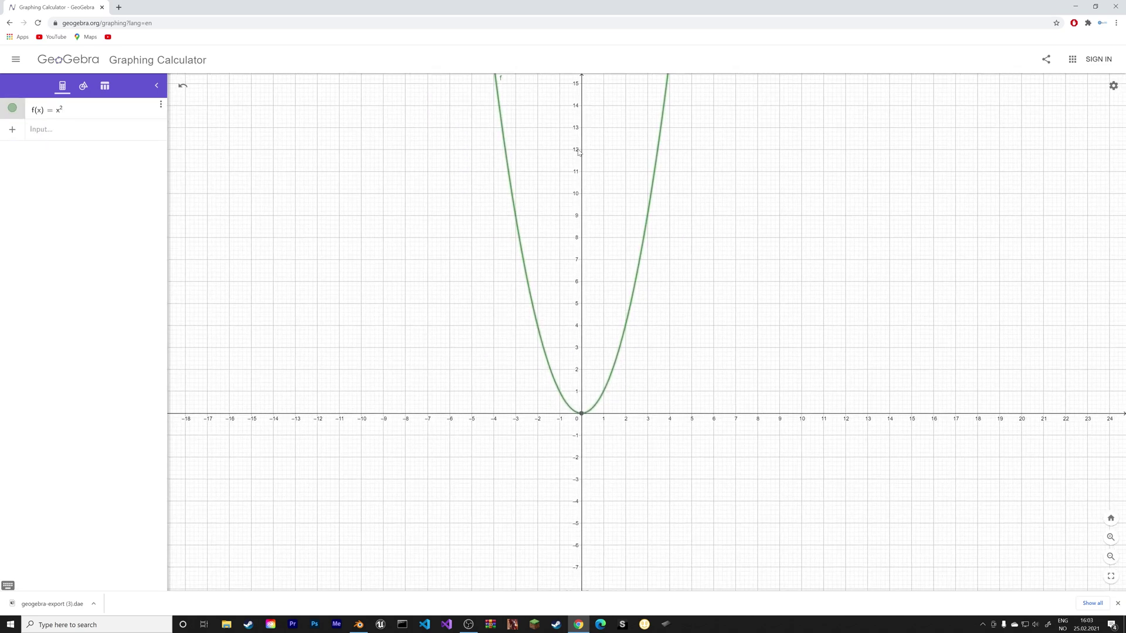
click(16, 59)
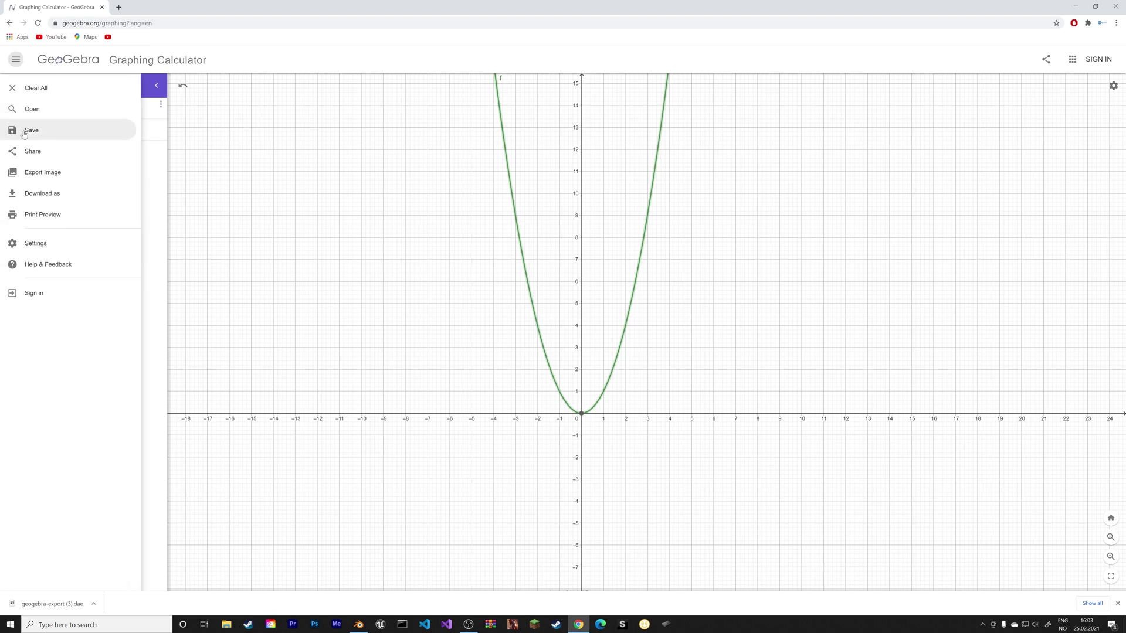
click(53, 193)
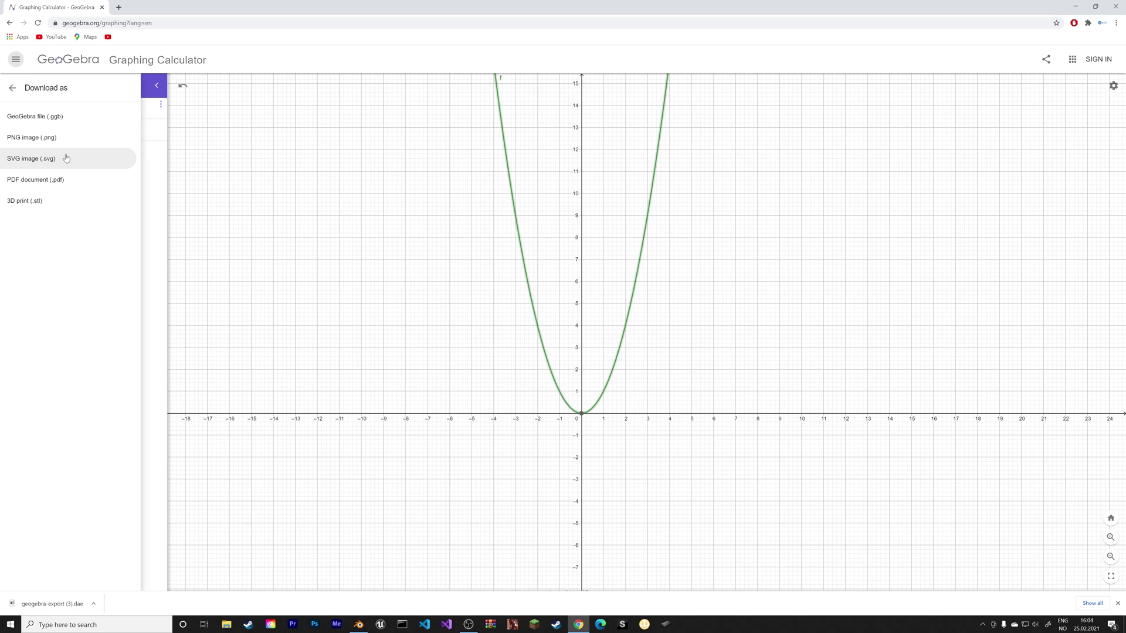
click(61, 163)
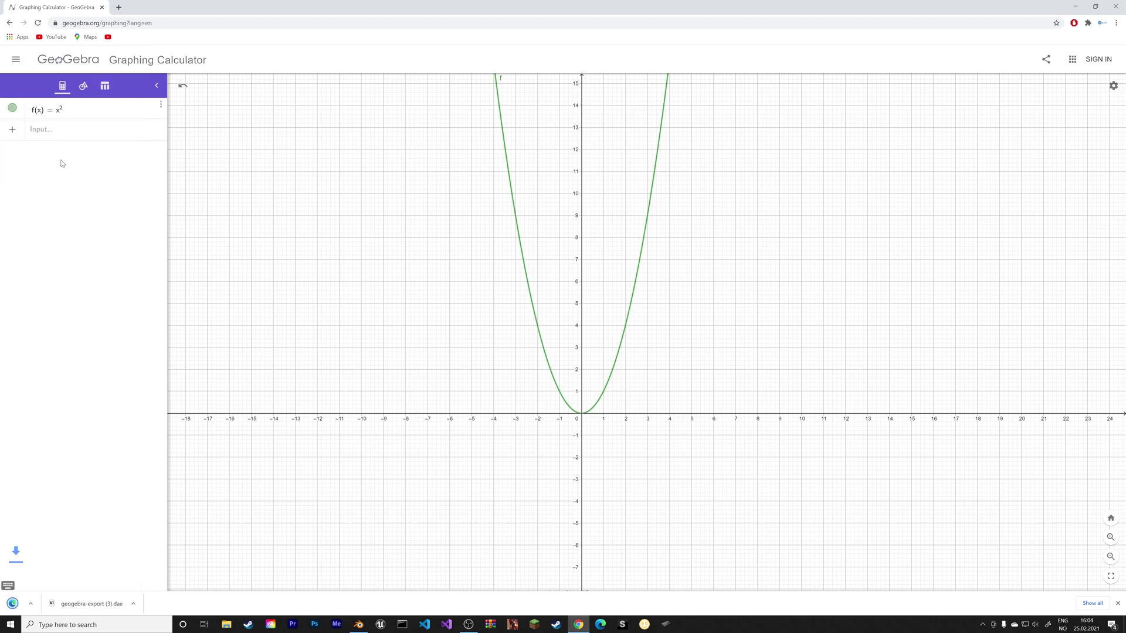
- Switch to Blender, delete the default cube, and import geogebra-export (2).svg from the Downloads folder
click(359, 625)
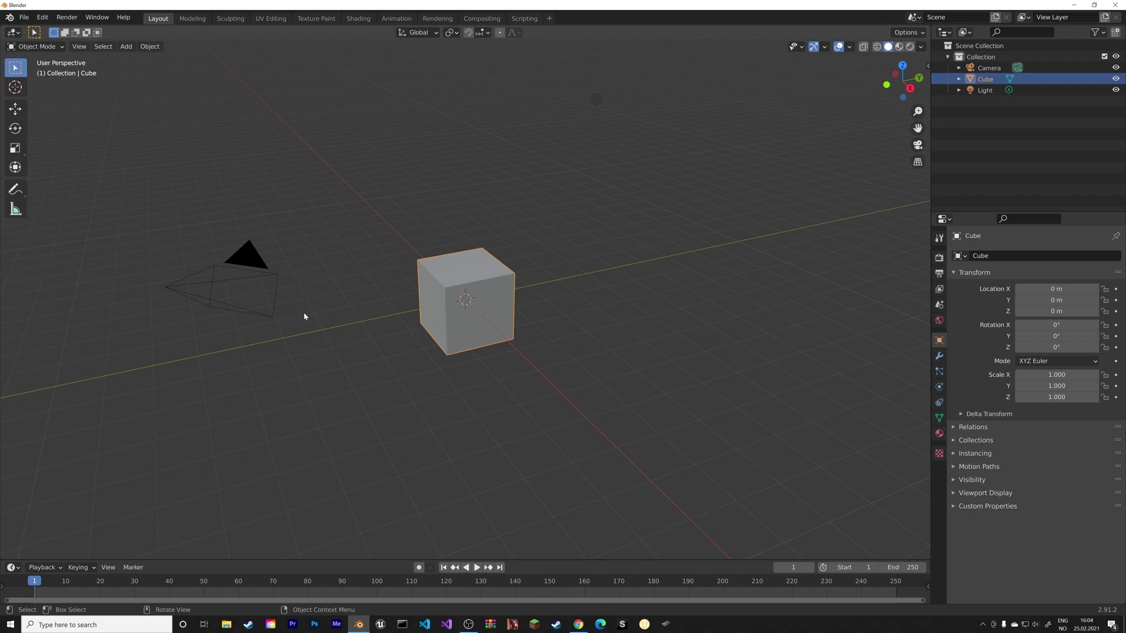
key(Delete)
click(24, 17)
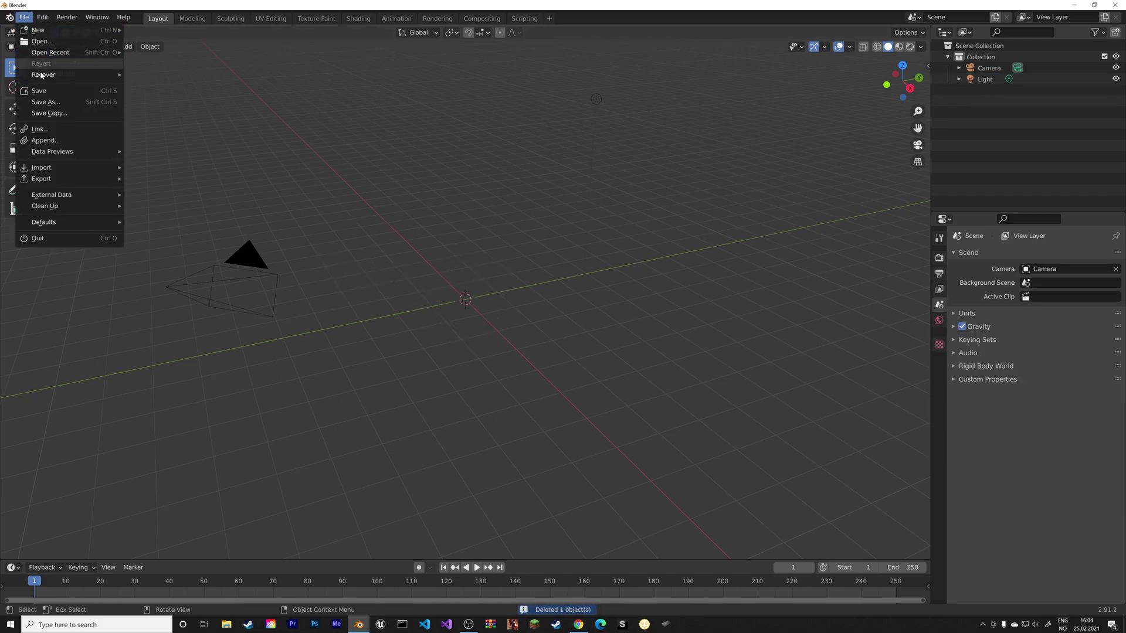
mouse_move(51, 170)
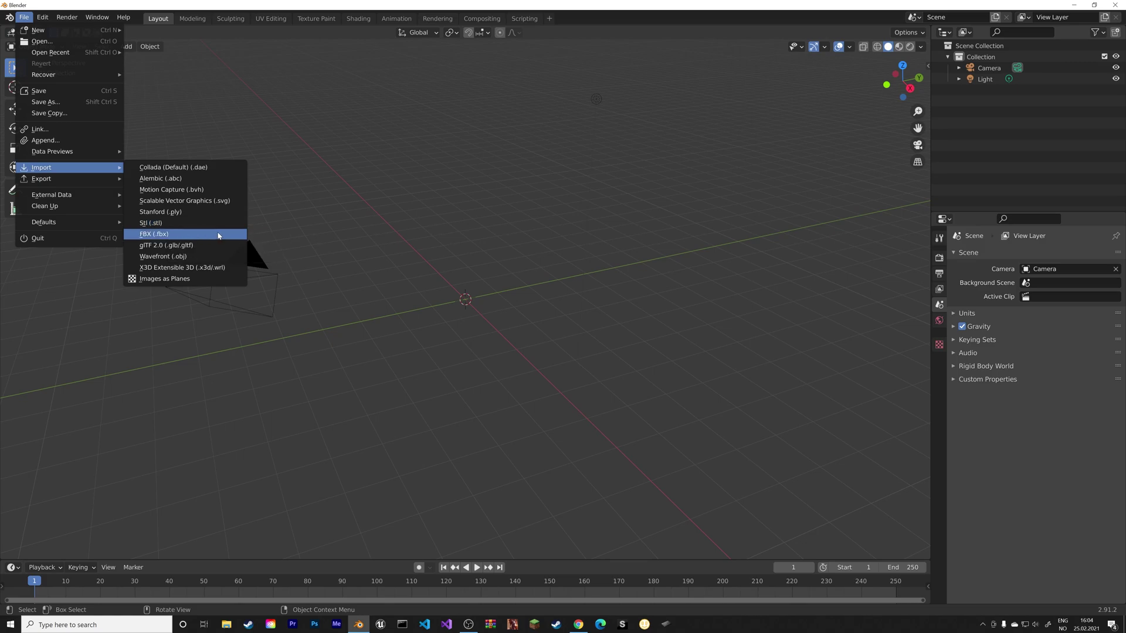
click(226, 202)
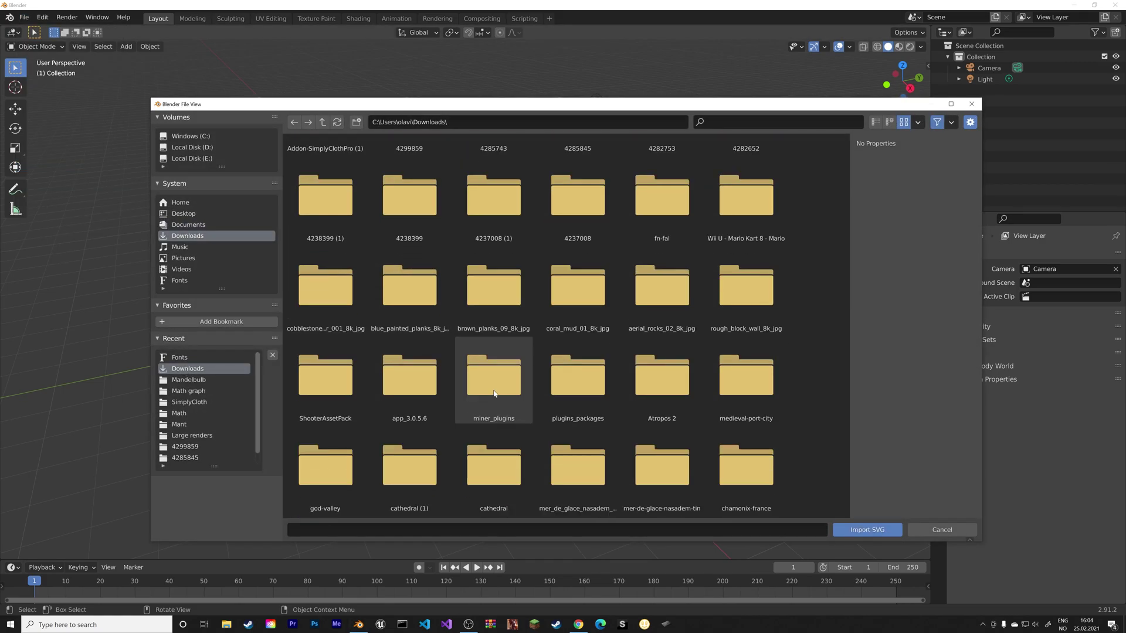
scroll(493, 393, down, 10)
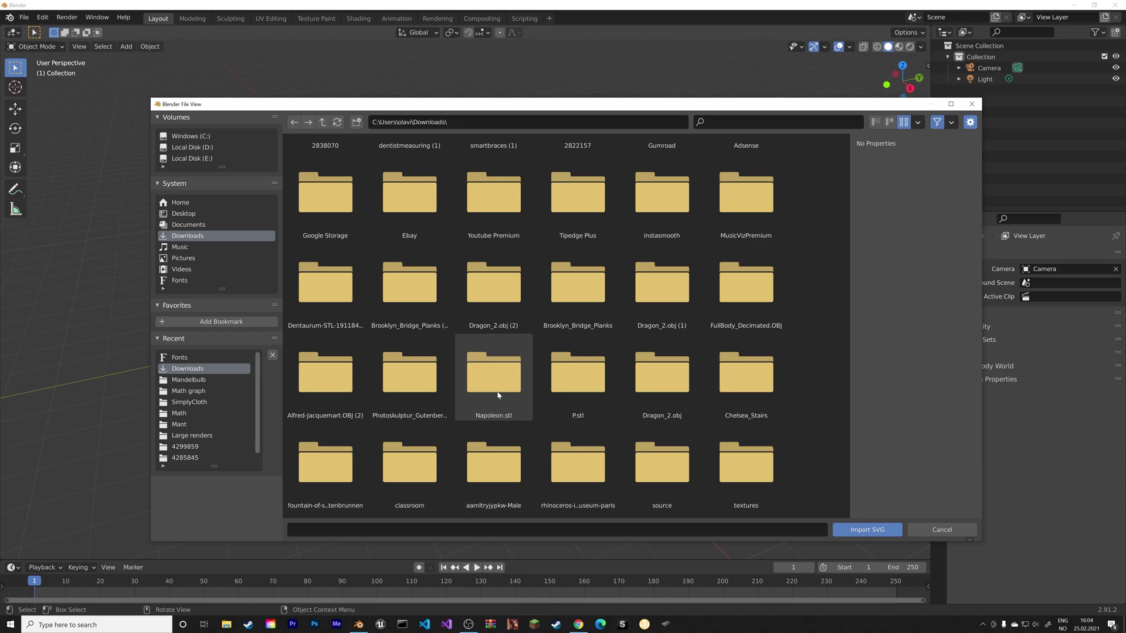
scroll(497, 393, down, 6)
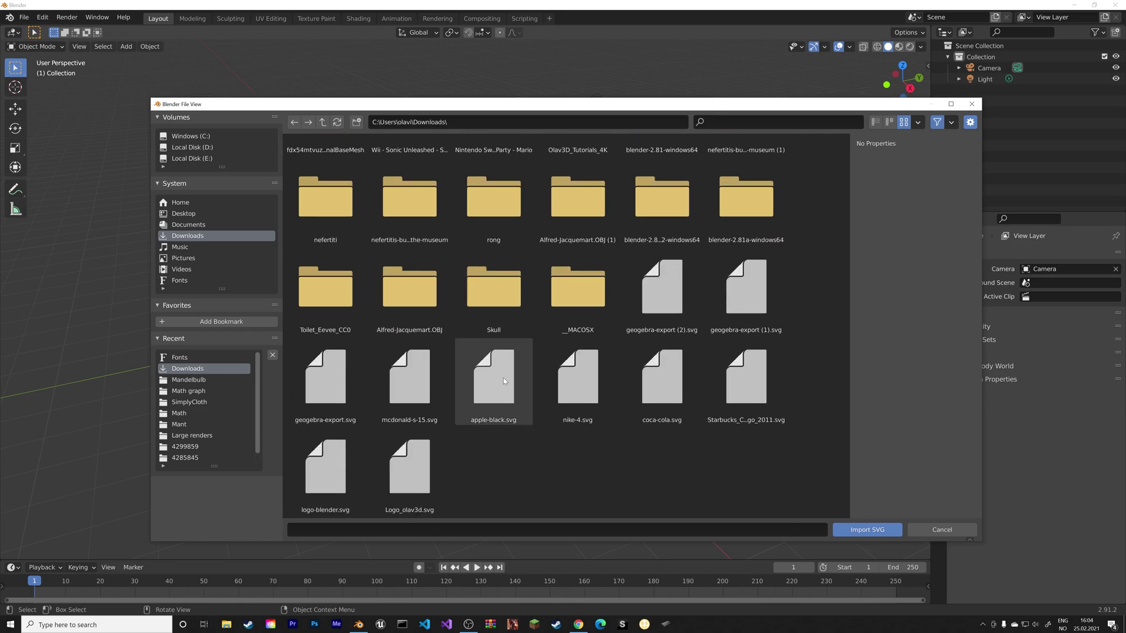
click(672, 297)
click(871, 531)
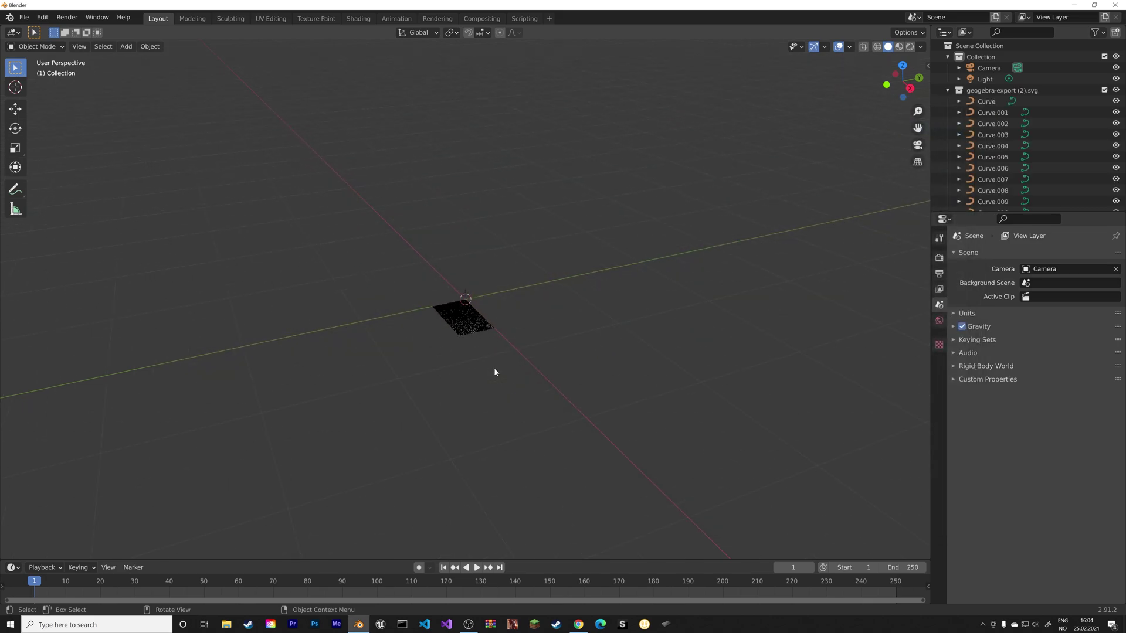
- Inspect the imported SVG drawing up close, selecting a grid curve and the parabola curve
middle_drag(469, 407, 527, 461)
scroll(527, 461, up, 10)
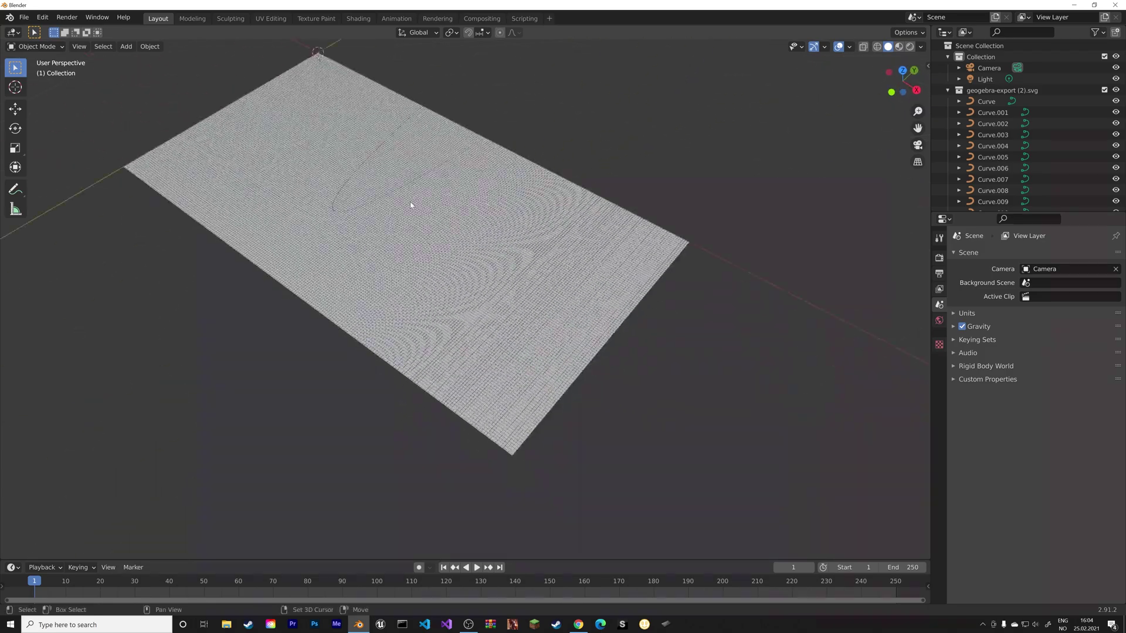
click(523, 317)
click(523, 317)
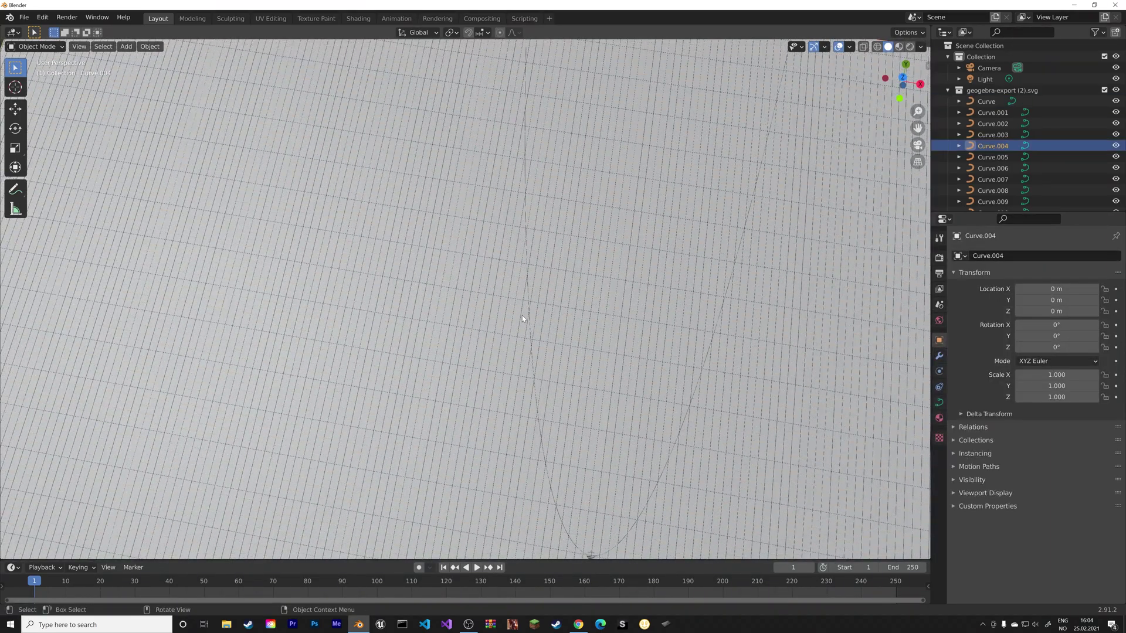
click(527, 309)
scroll(549, 333, down, 5)
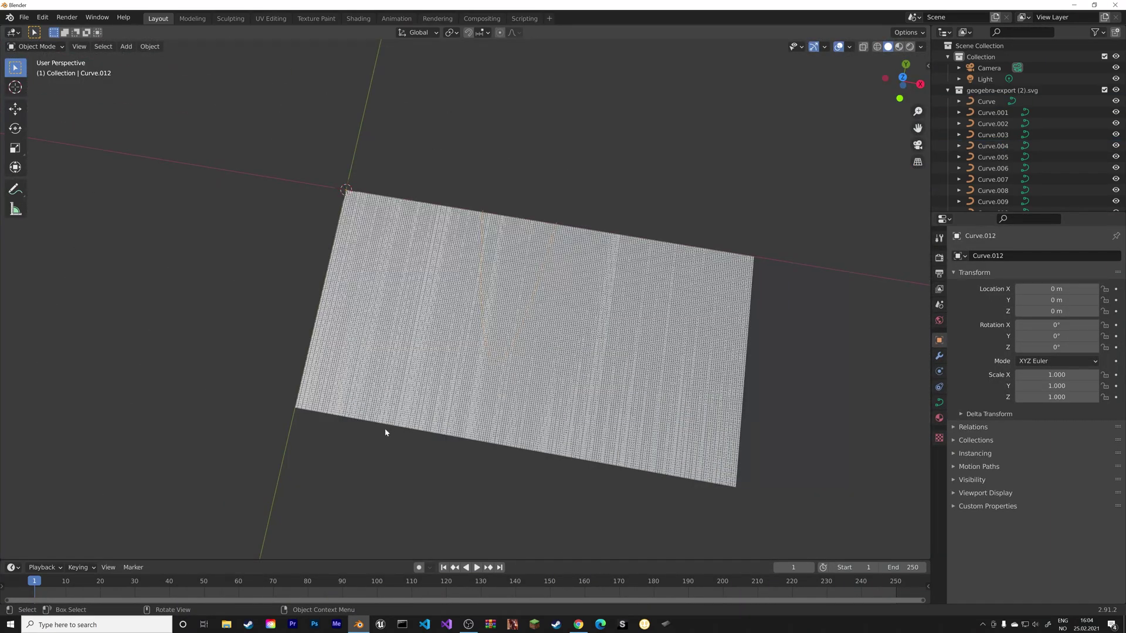
- Select all the imported SVG curves and scale them up to about 22.37
drag(234, 495, 746, 245)
scroll(745, 245, down, 5)
key(s)
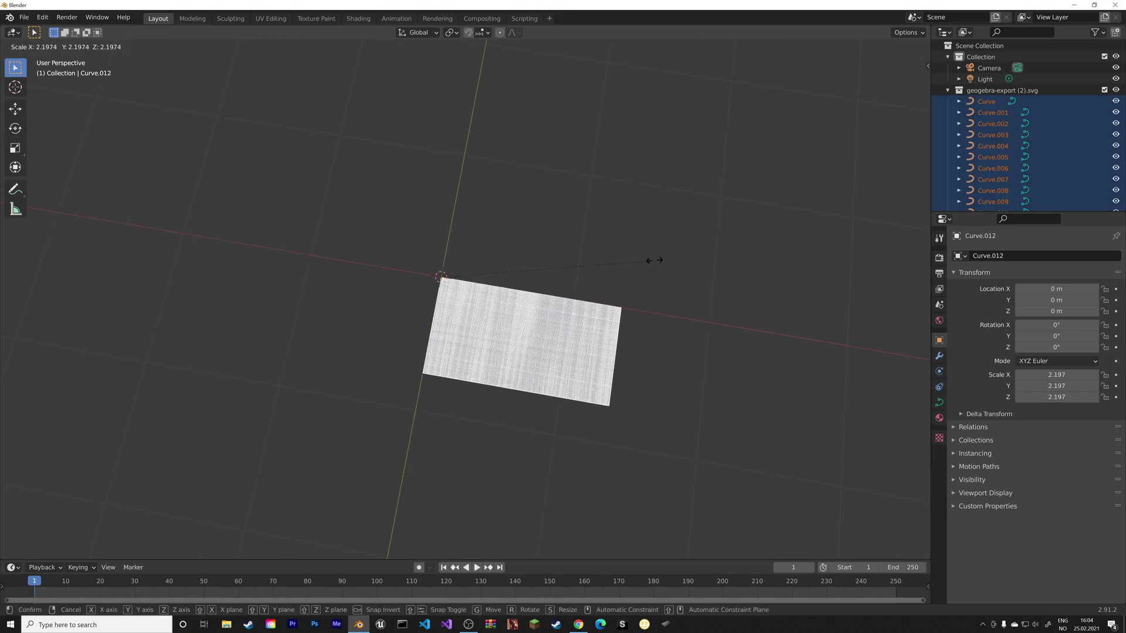
click(378, 113)
shift+middle_drag(378, 113, 374, 121)
scroll(451, 261, down, 5)
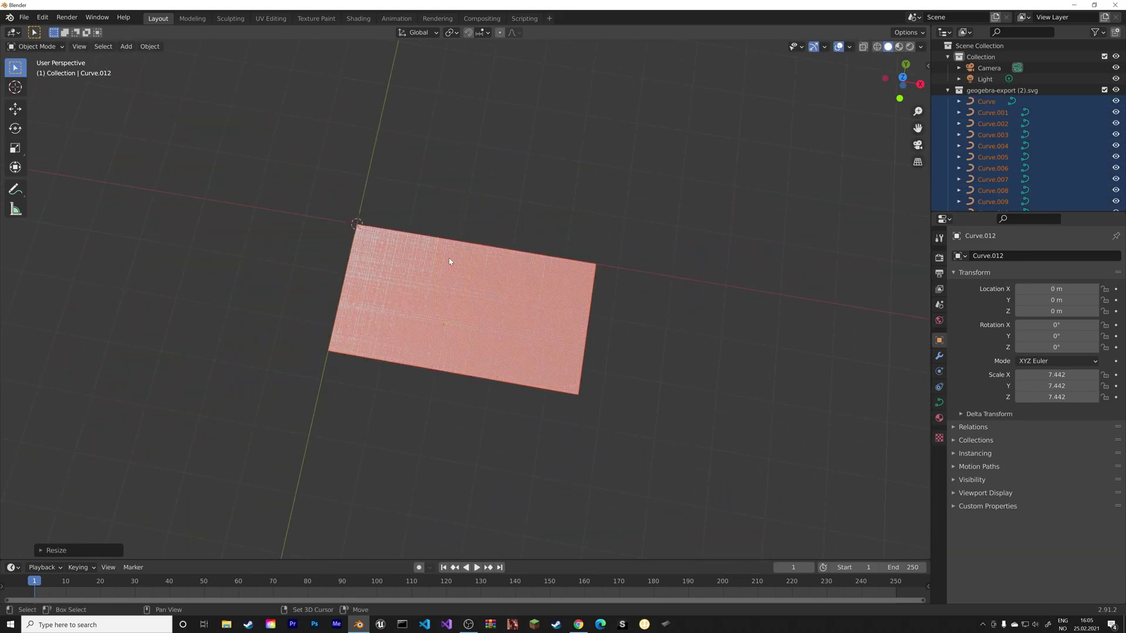
key(s)
click(723, 346)
- View the enlarged drawing at a low angle and select its outer curve, followed by the grid-line curve
middle_drag(722, 346, 467, 500)
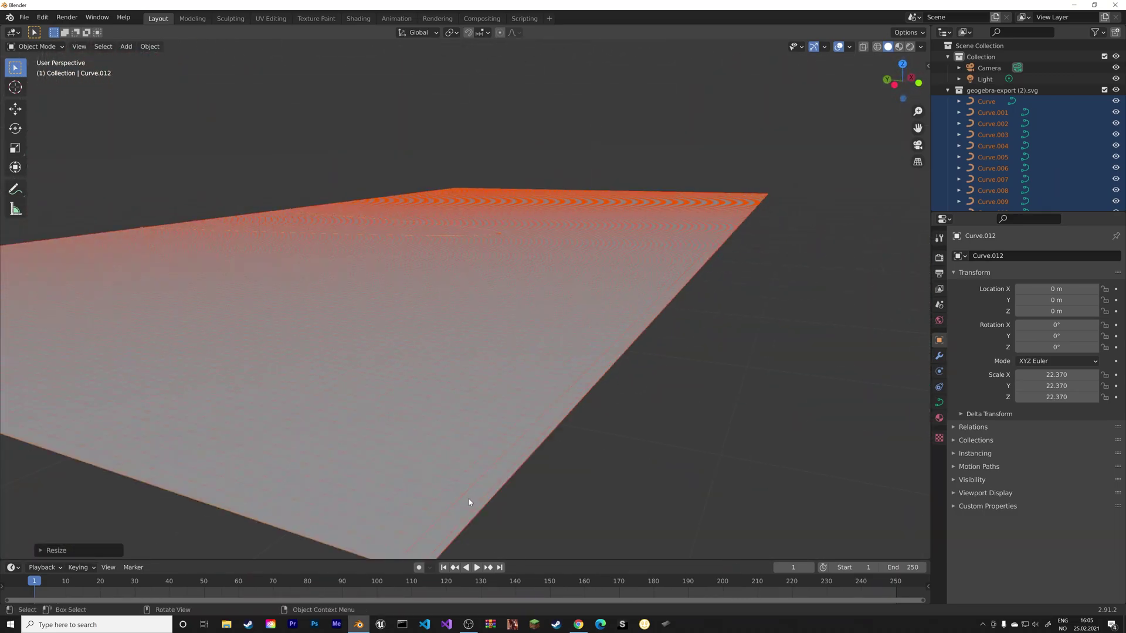
click(469, 490)
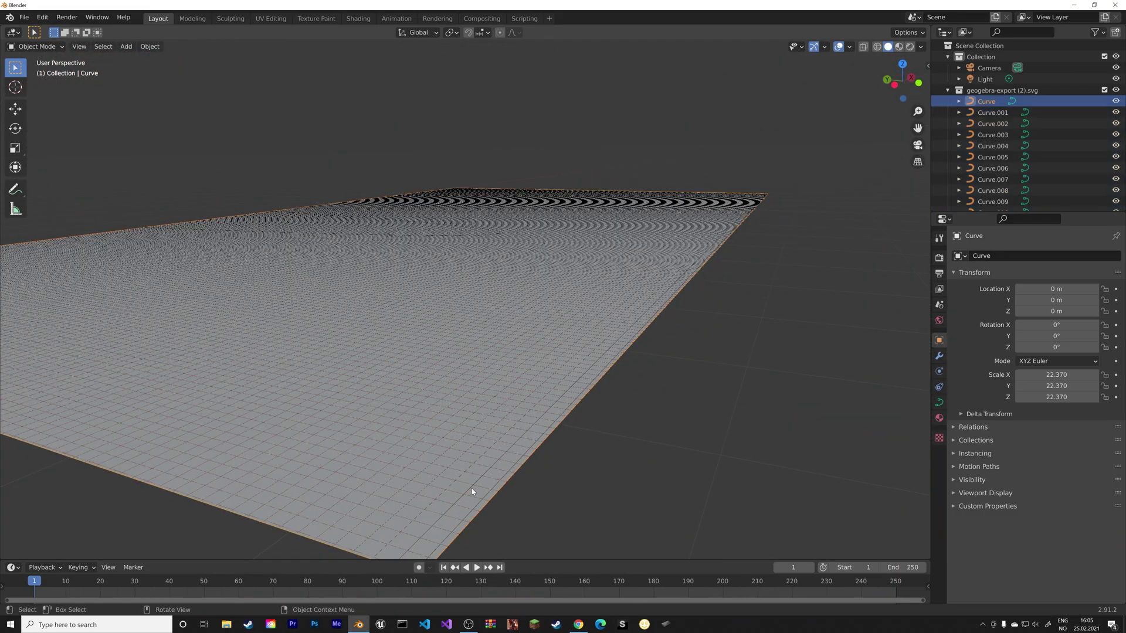
click(472, 488)
scroll(767, 436, down, 5)
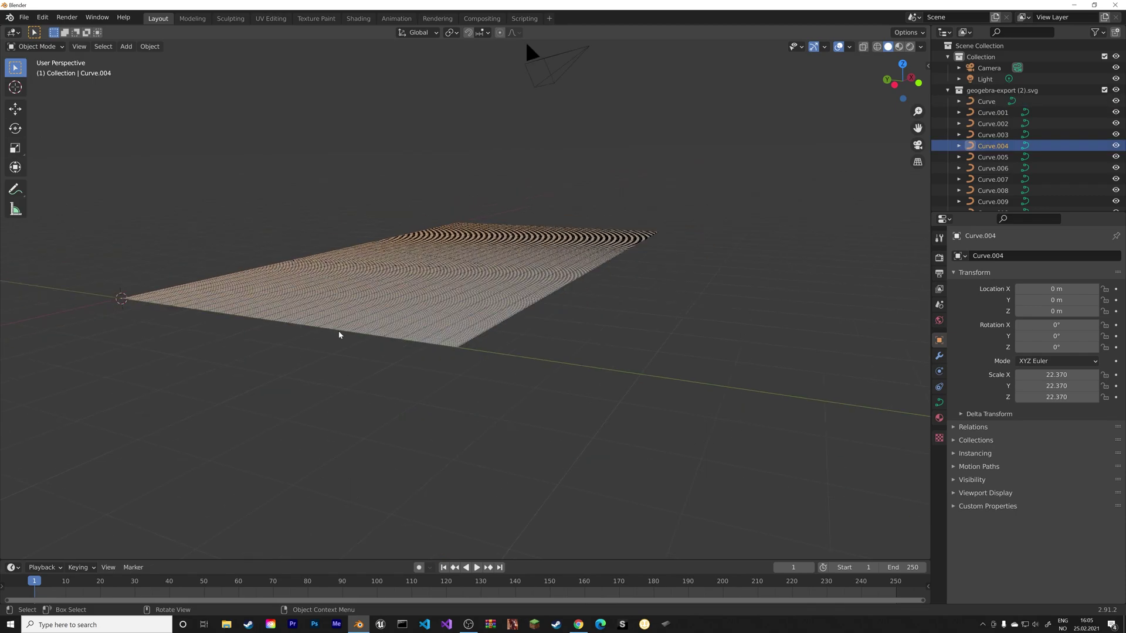
- Place the 3D cursor in the empty space beside the imported graph and add a Bezier circle there
click(16, 87)
click(651, 444)
key(shift+a)
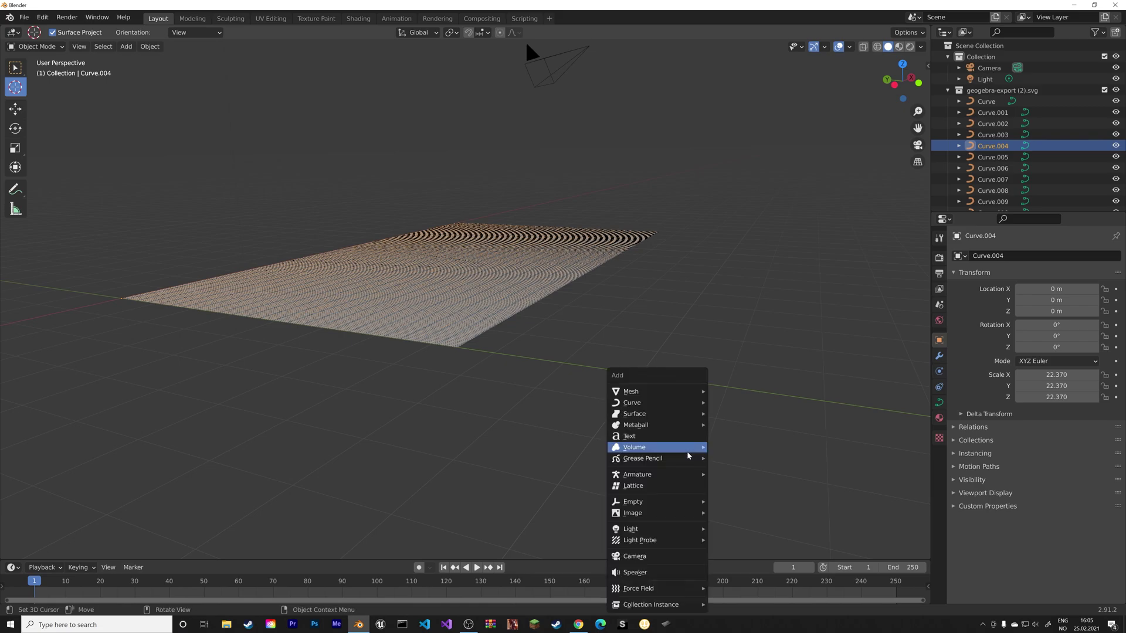
mouse_move(670, 404)
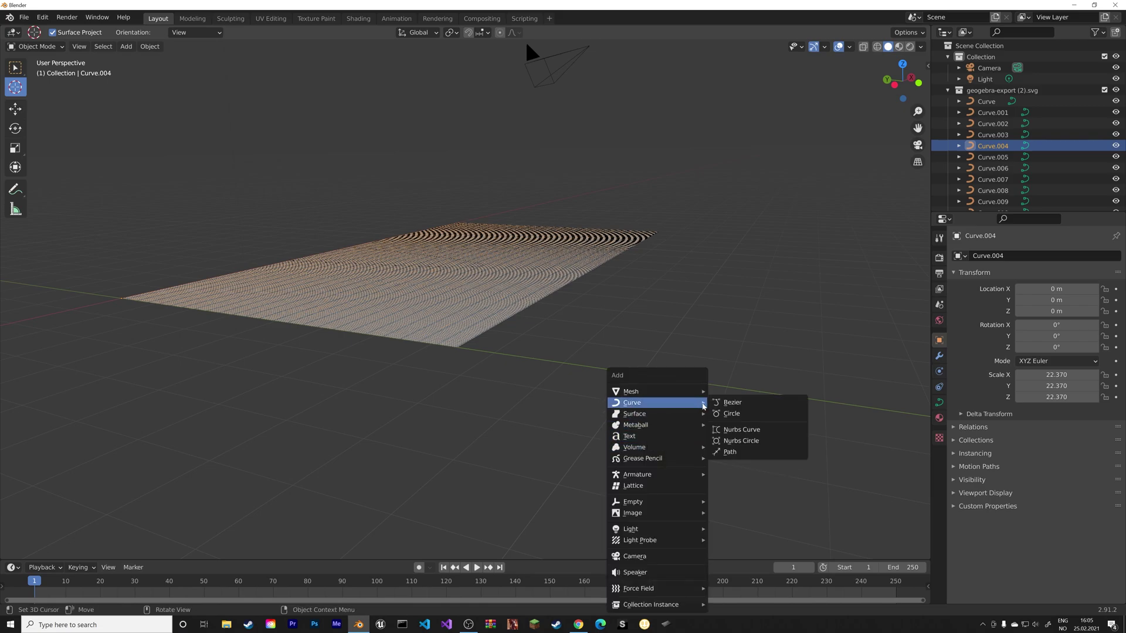
click(766, 414)
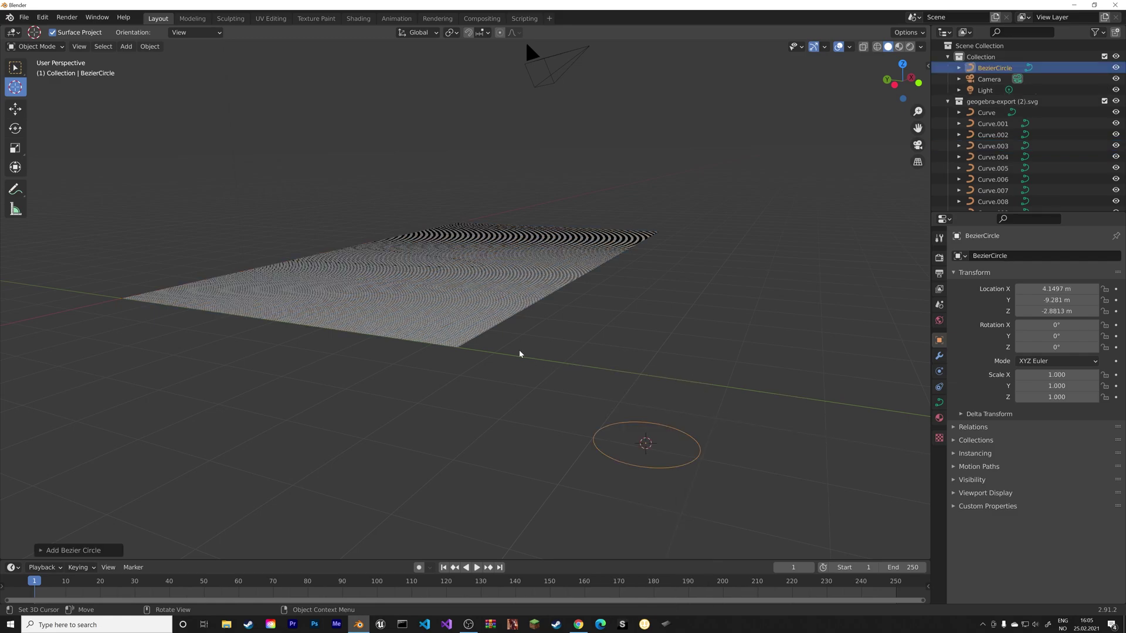
scroll(519, 354, up, 5)
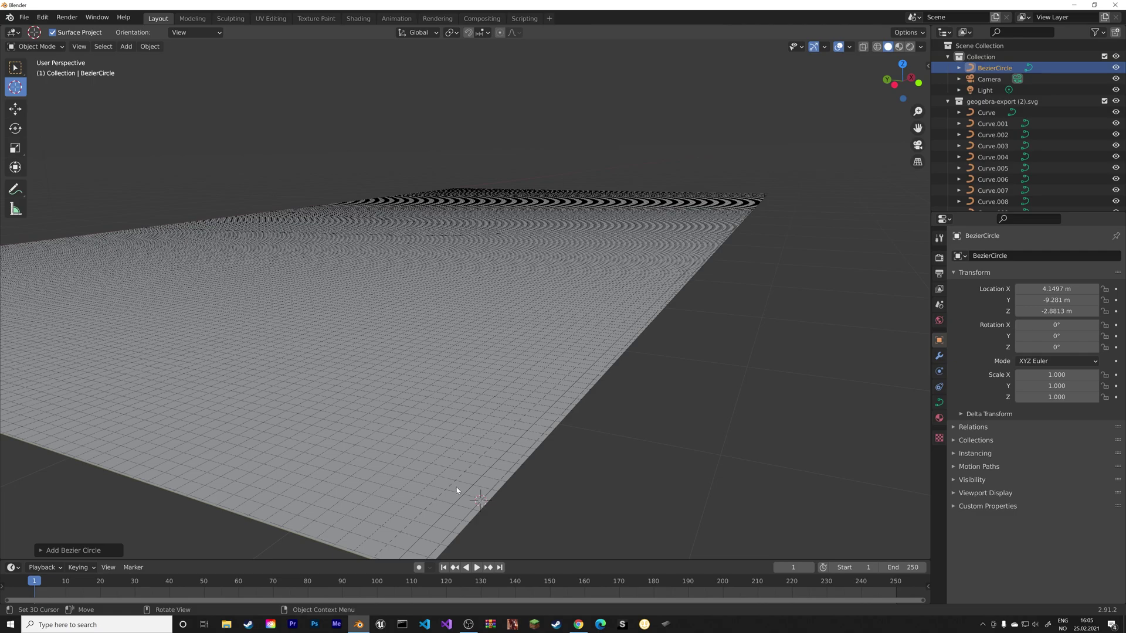
- Select the grid-line curve Curve.003 and set its bevel to Object with BezierCircle as the bevel object
key(w)
click(474, 508)
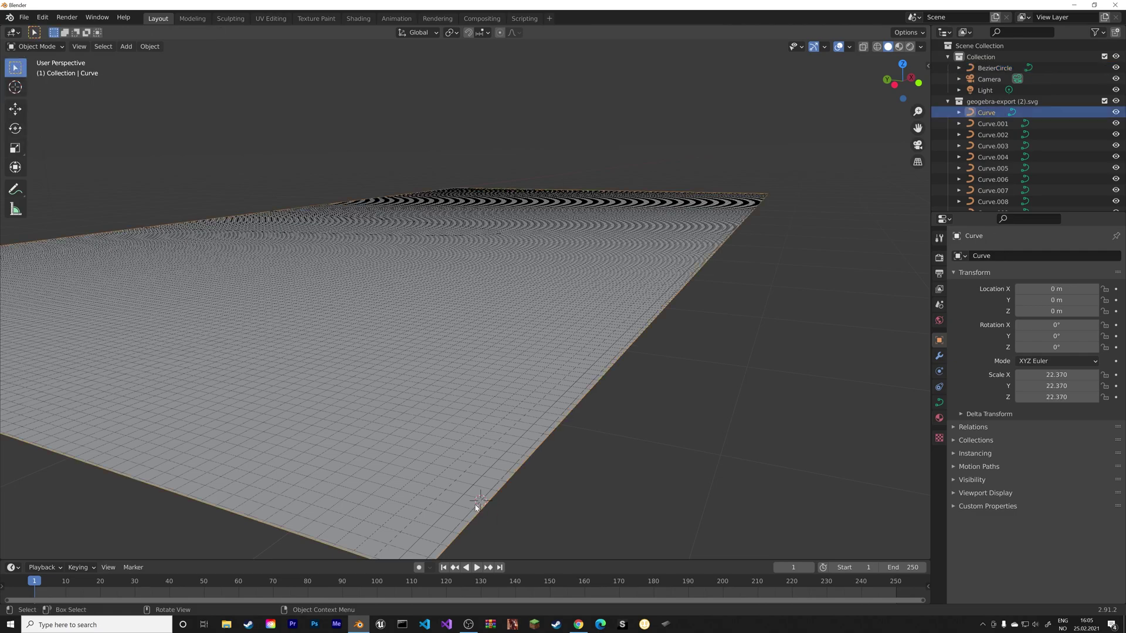
click(476, 507)
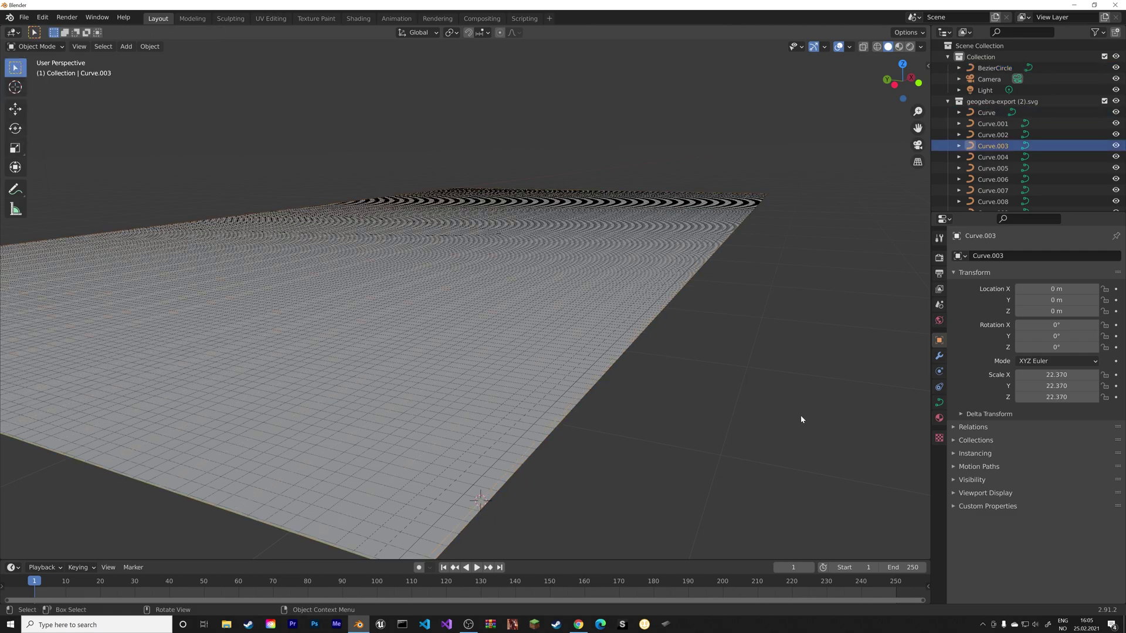
click(940, 402)
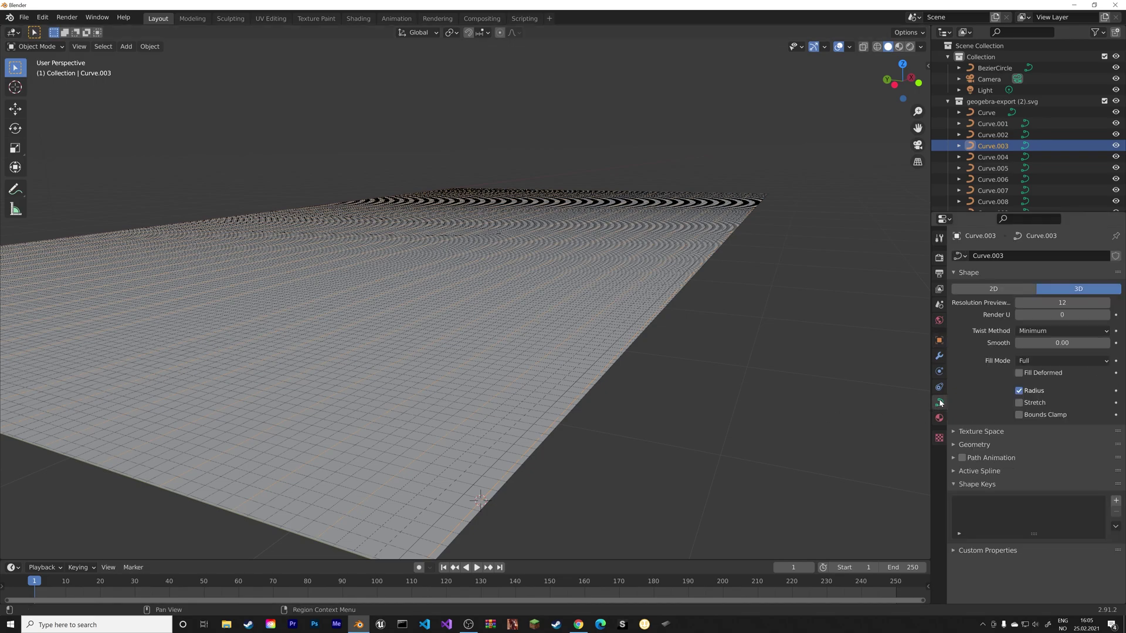
click(969, 445)
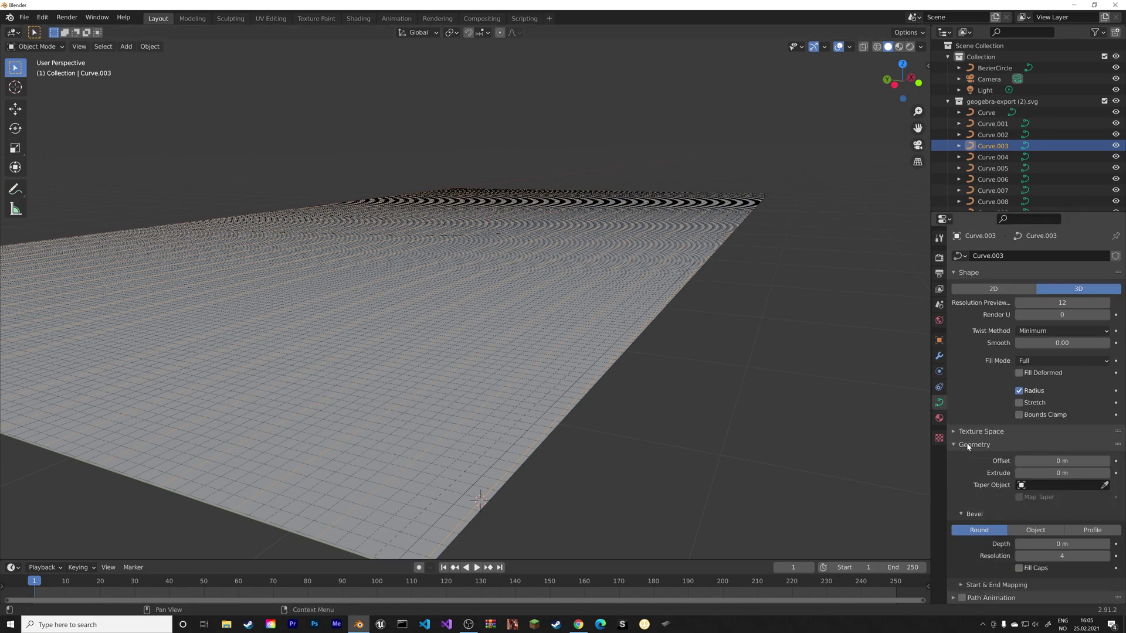
scroll(994, 476, down, 3)
click(1041, 444)
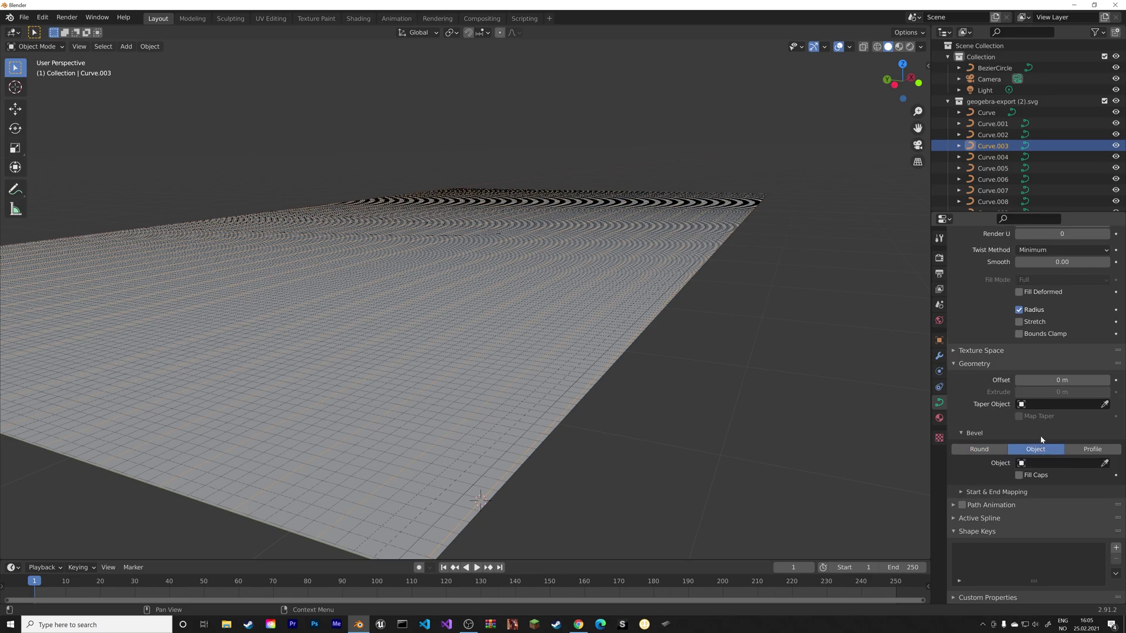
click(1046, 462)
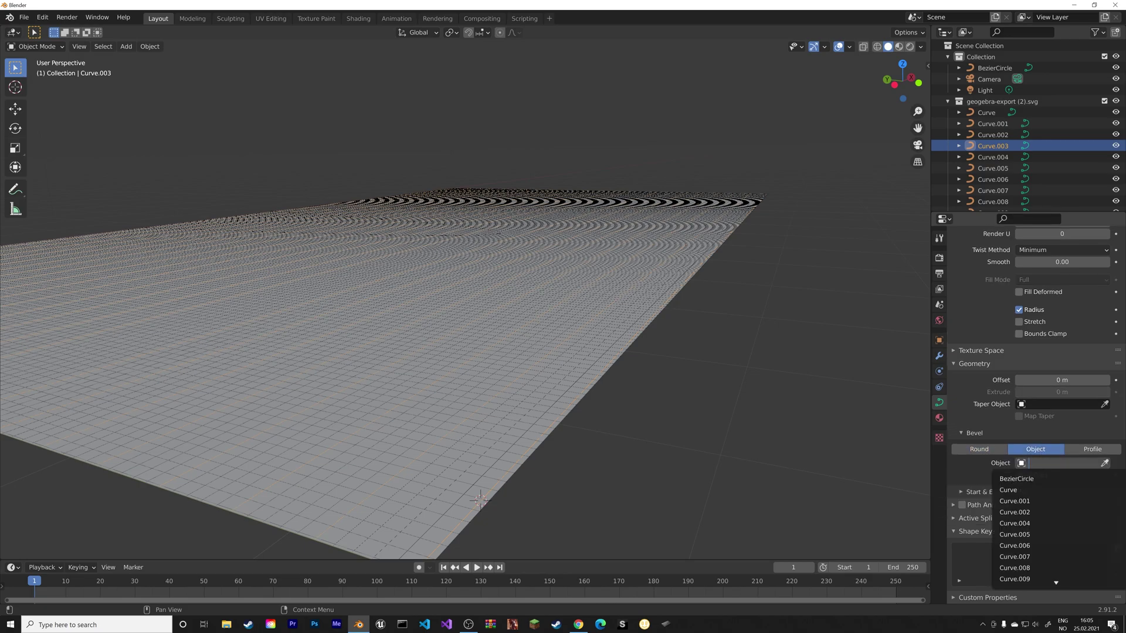
click(1046, 479)
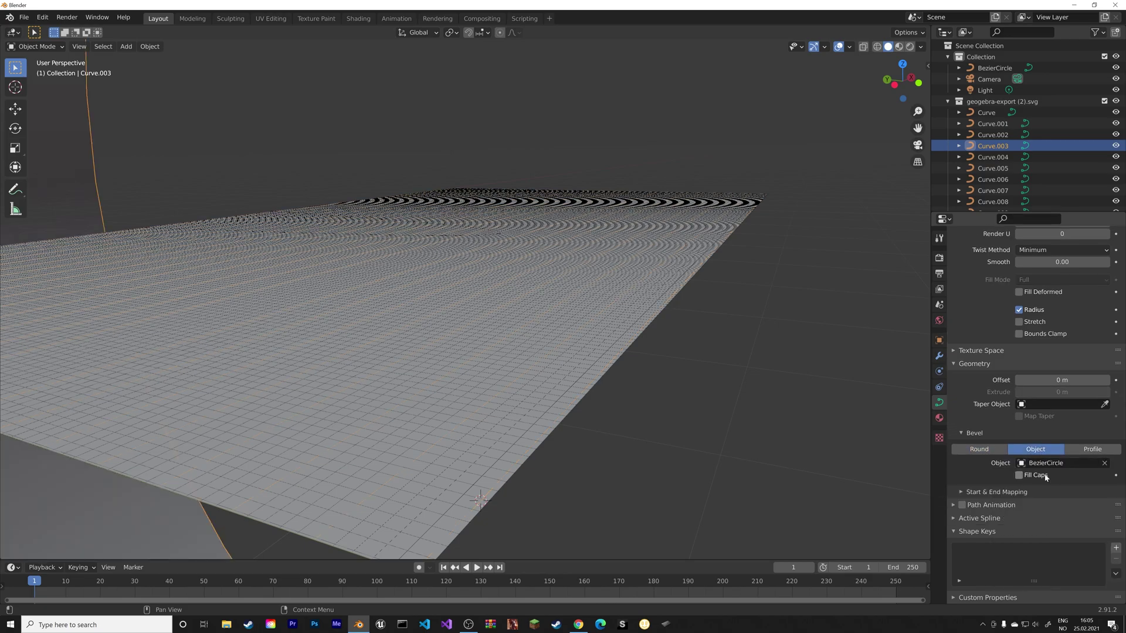
- Select the Bezier circle and scale it down to shrink the oversized tube around the graph
scroll(656, 381, down, 8)
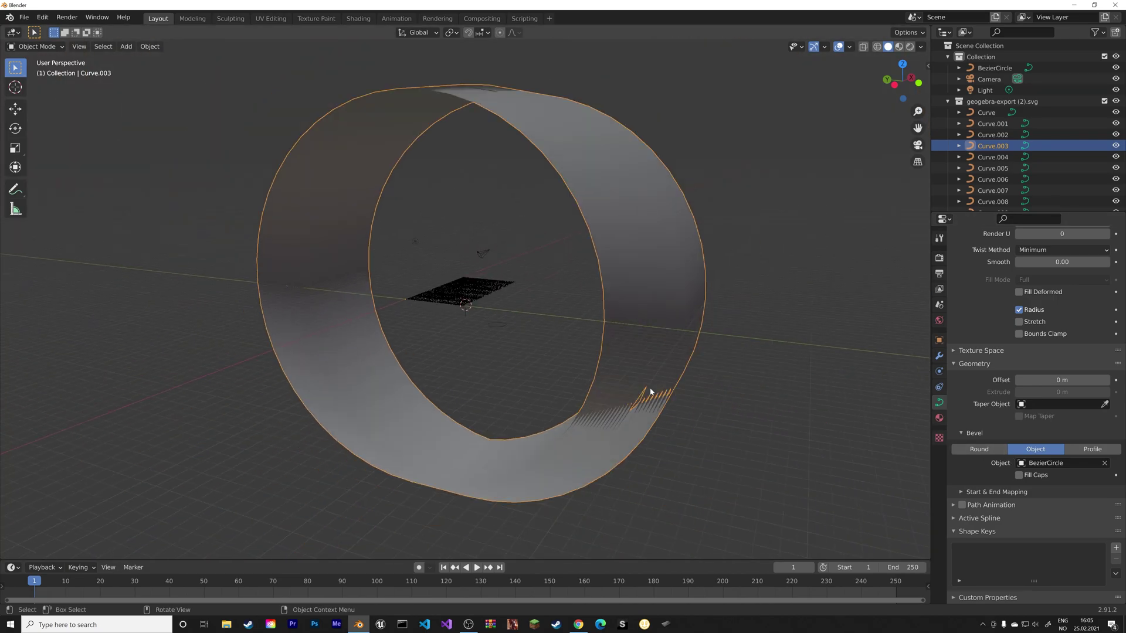
scroll(635, 389, up, 2)
click(507, 332)
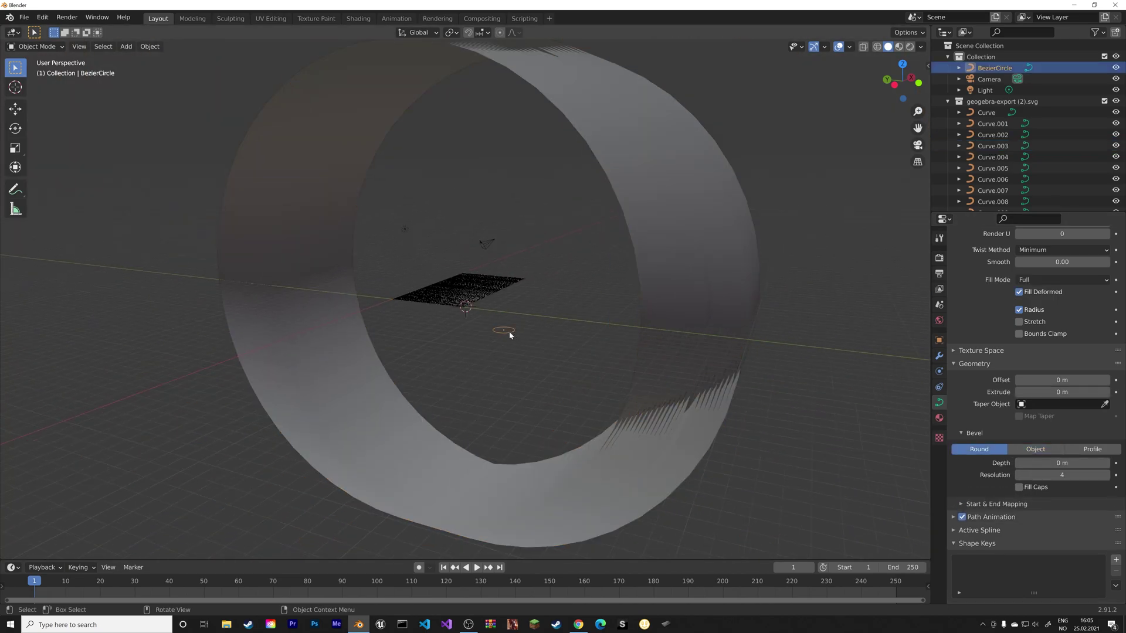
key(s)
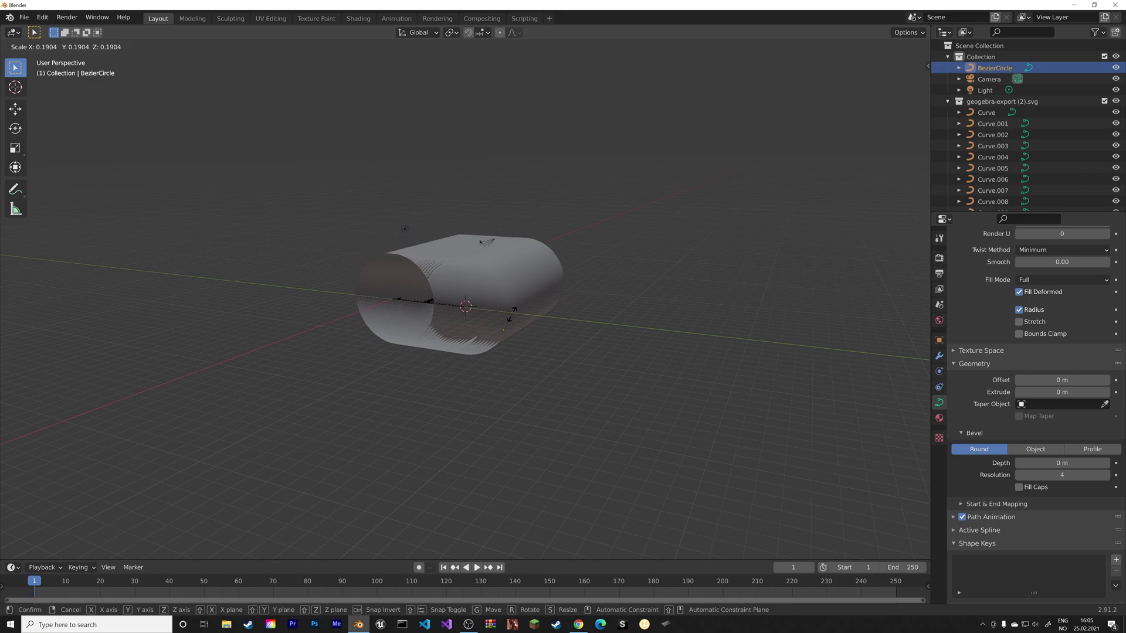
click(507, 331)
middle_drag(507, 330, 635, 344)
scroll(623, 409, up, 3)
scroll(691, 402, up, 2)
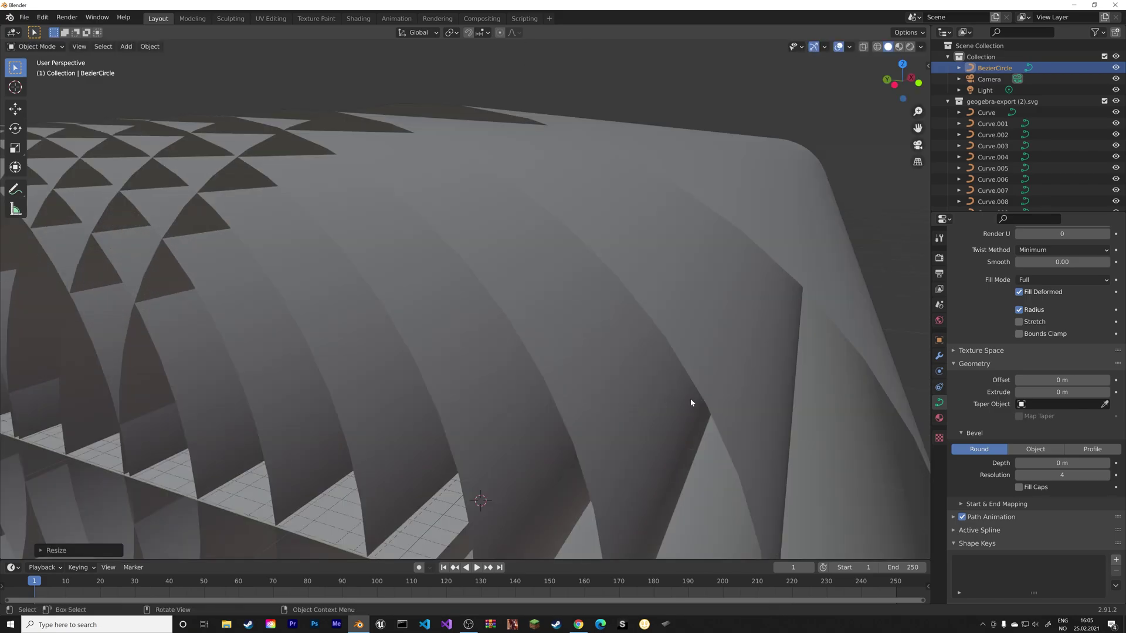
- Scale the Bezier circle down several more times until the grid tubes become thin lines
scroll(754, 370, down, 6)
key(s)
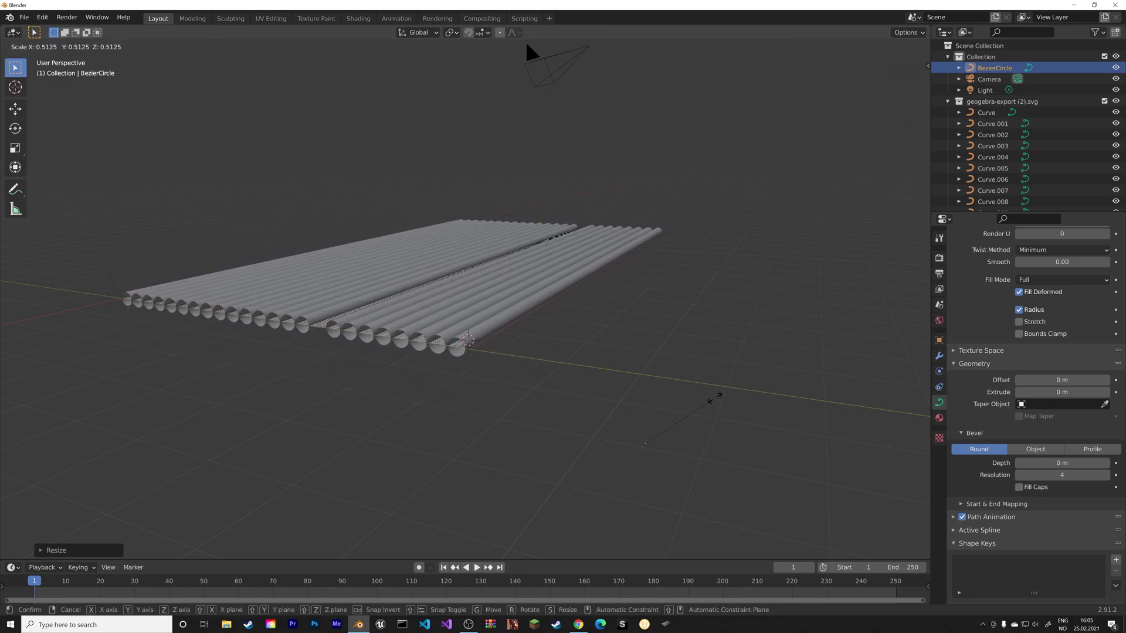
click(707, 404)
key(s)
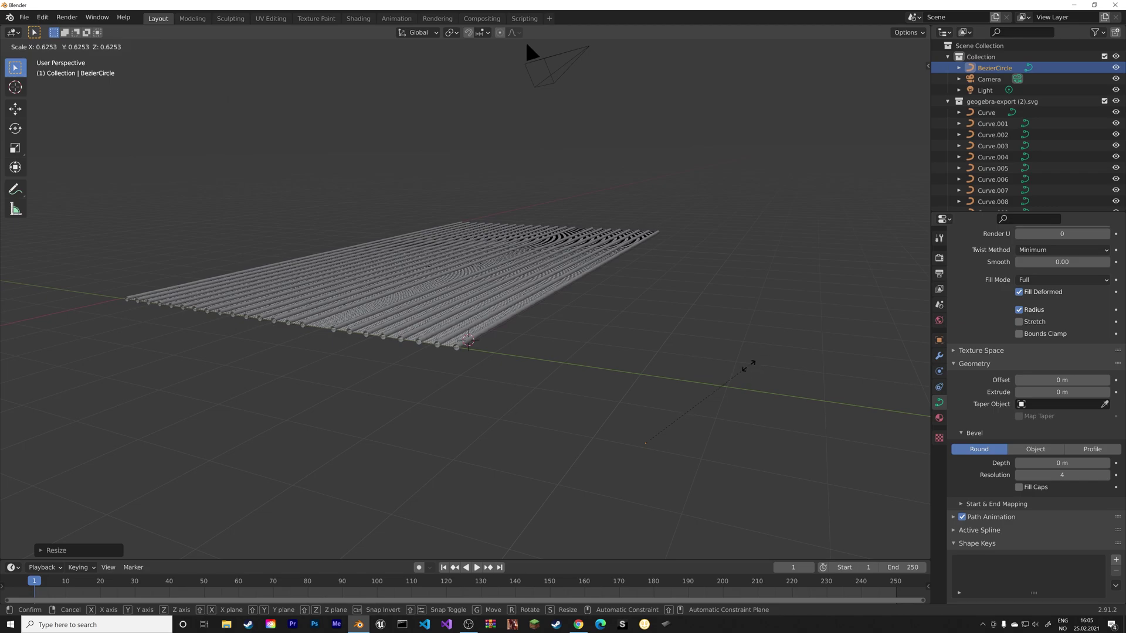
click(701, 393)
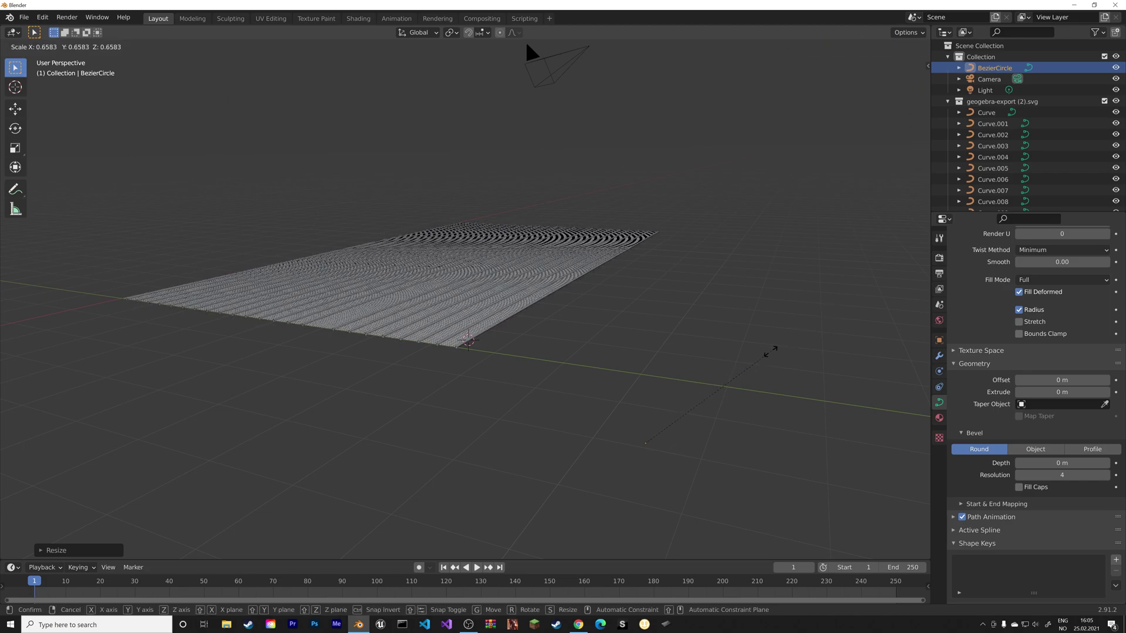
key(s)
click(717, 398)
key(s)
click(791, 360)
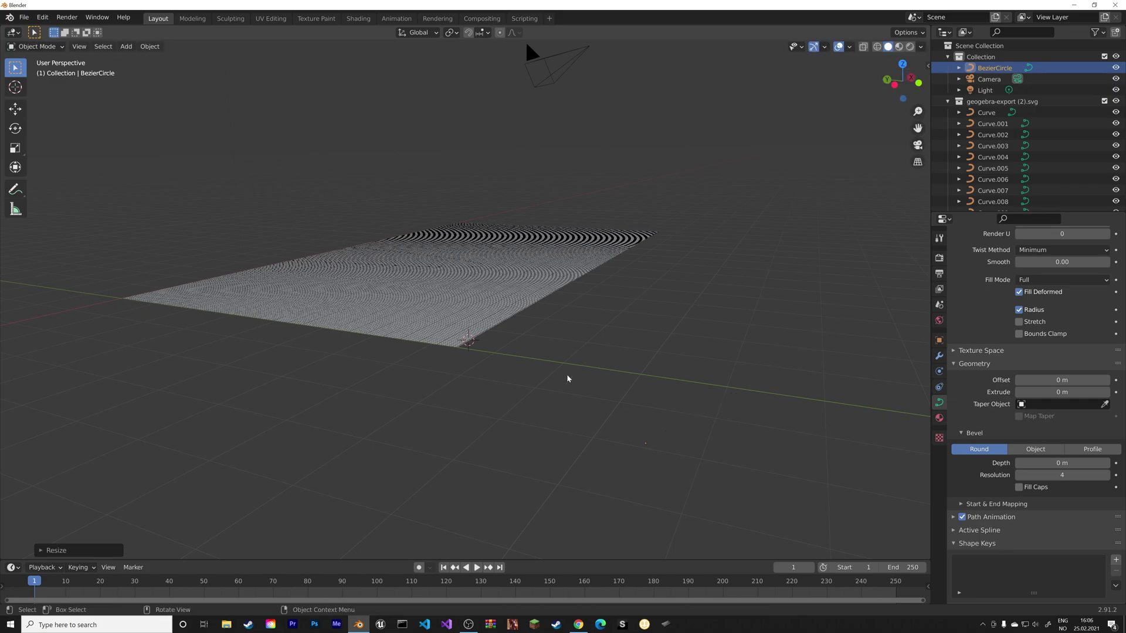
- Select the grid-line curve Curve.004 near the graph's corner and use BezierCircle as its bevel object
scroll(474, 377, up, 4)
shift+middle_drag(485, 393, 506, 369)
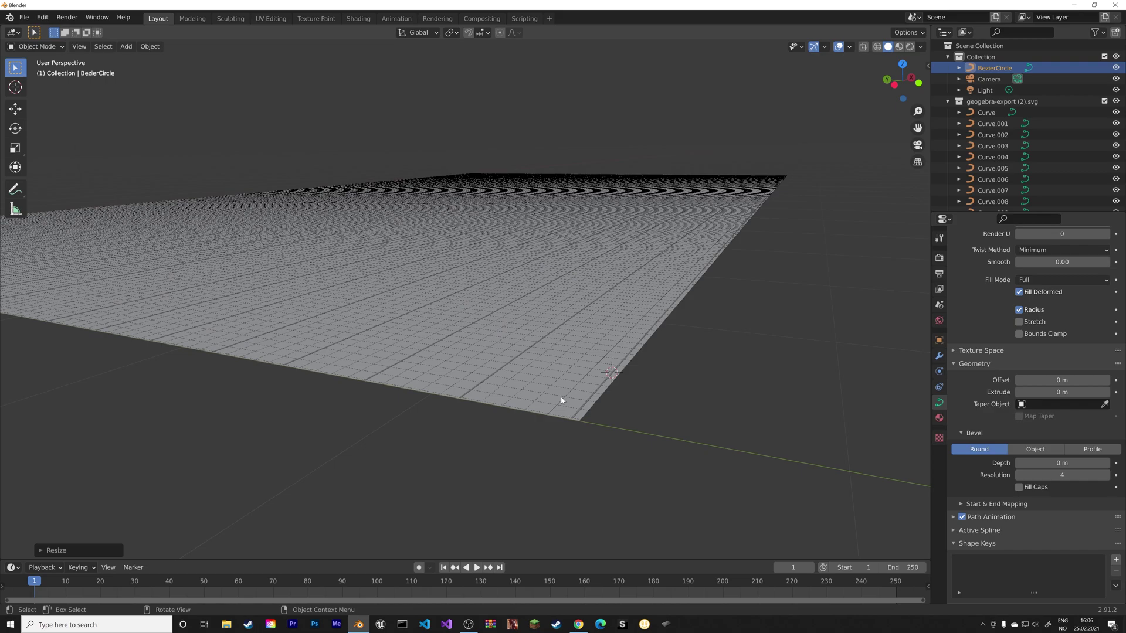
click(564, 401)
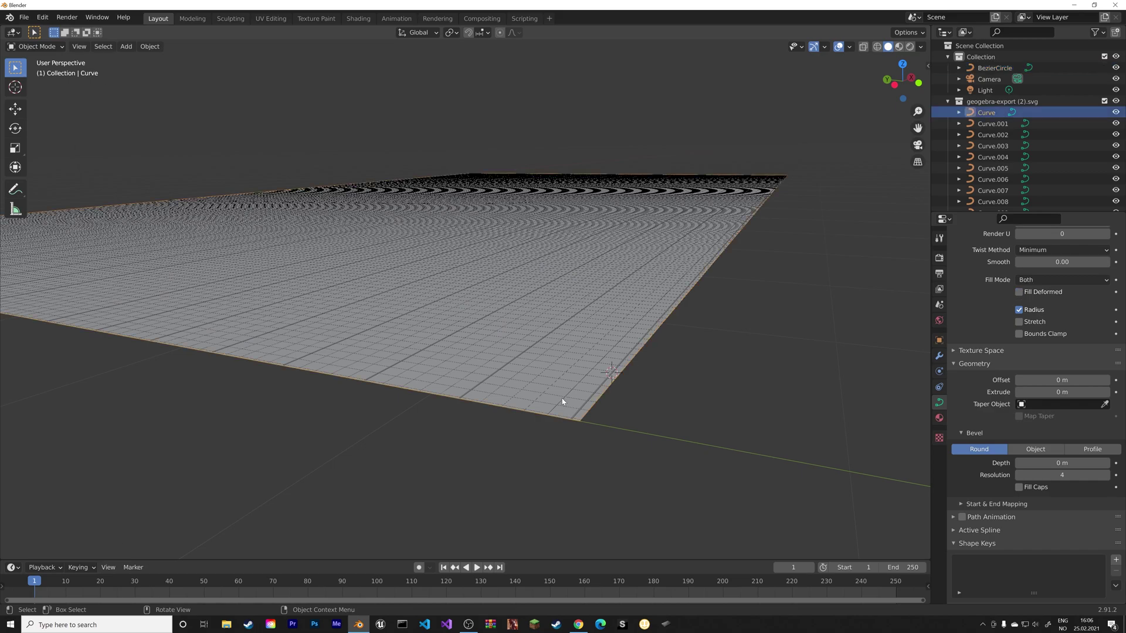
click(562, 402)
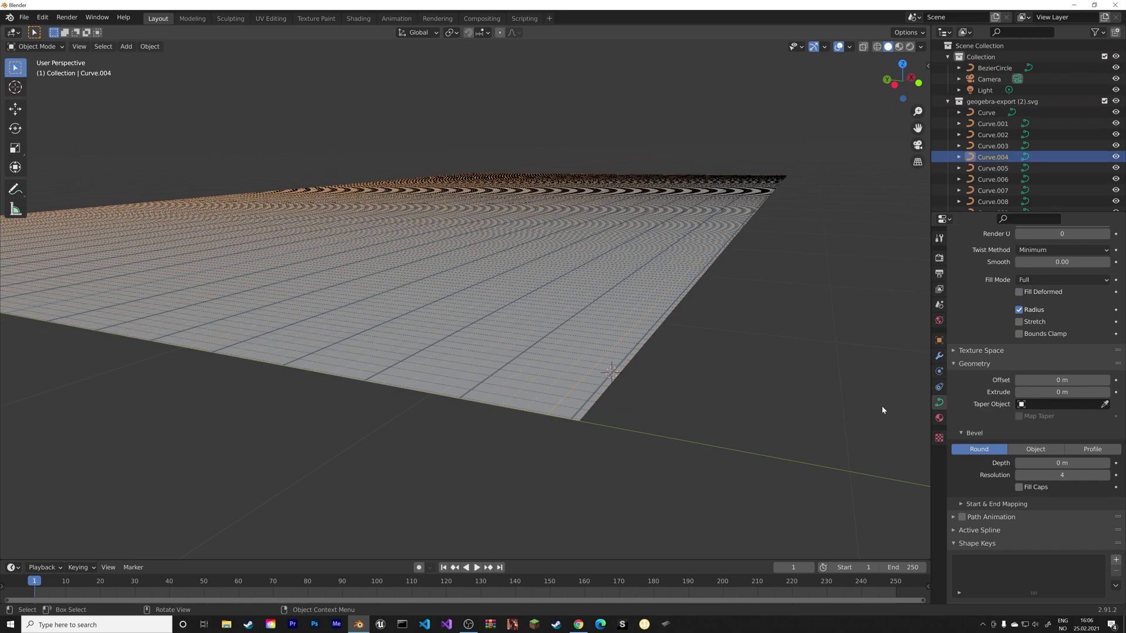
click(1035, 449)
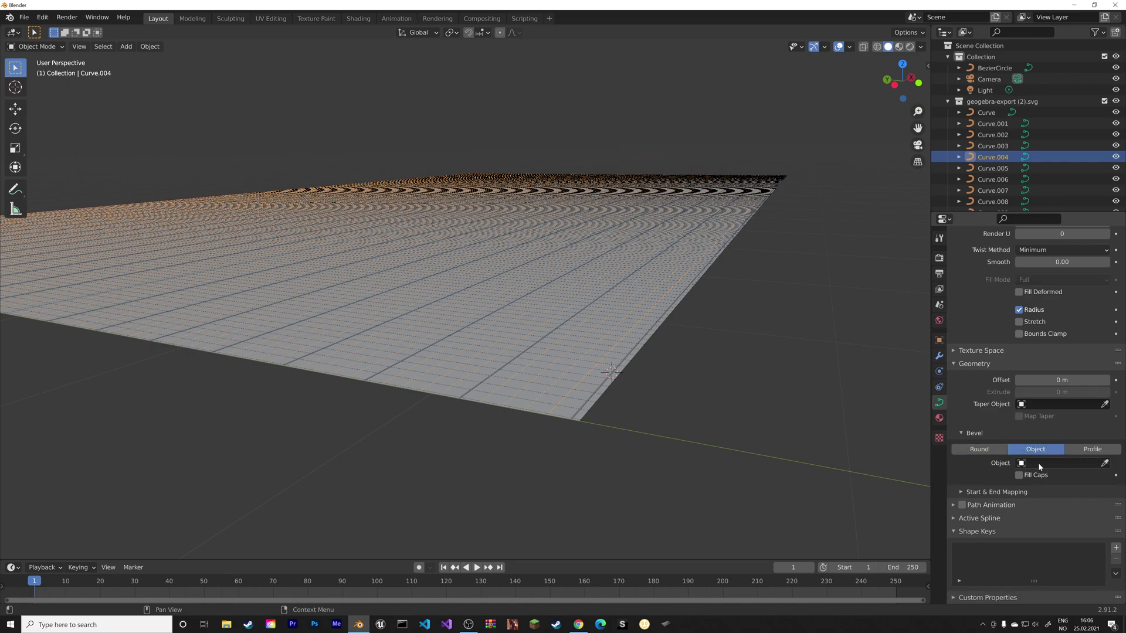
click(1039, 463)
click(1039, 479)
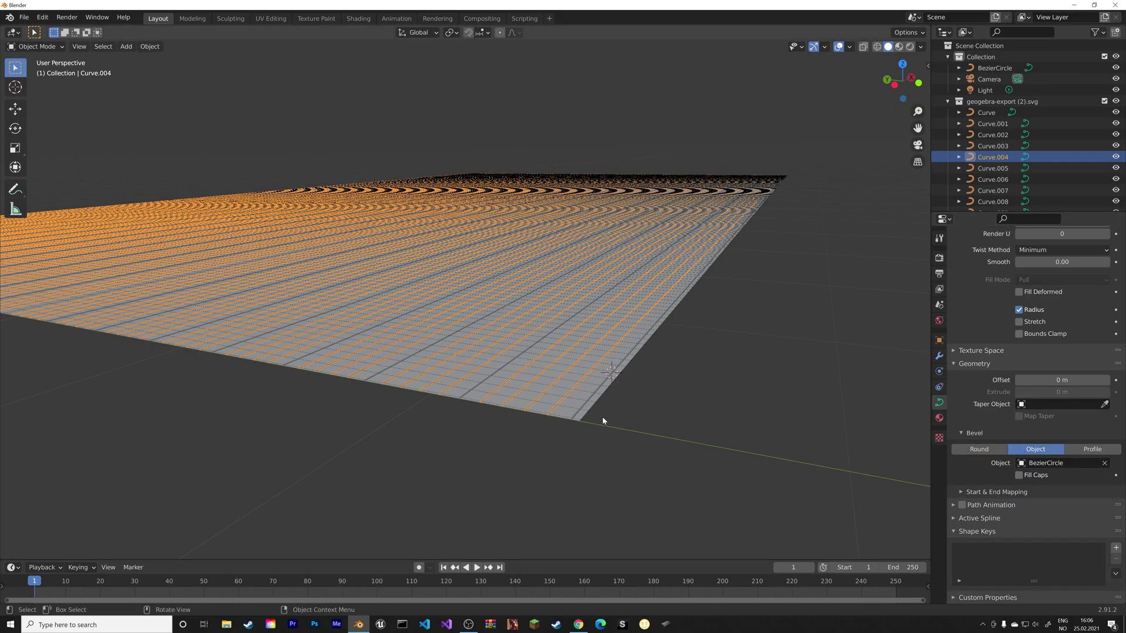
- Assign BezierCircle as the bevel object of the two remaining grid-line curves, Curve.002 and Curve.001
click(572, 411)
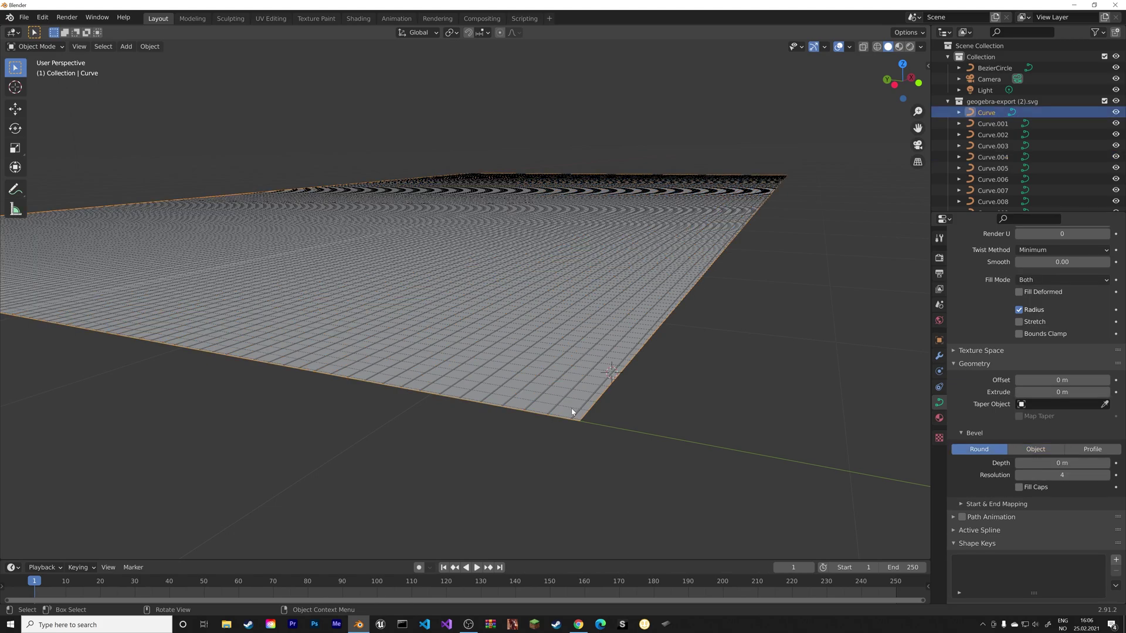
click(572, 411)
click(1022, 451)
click(1039, 464)
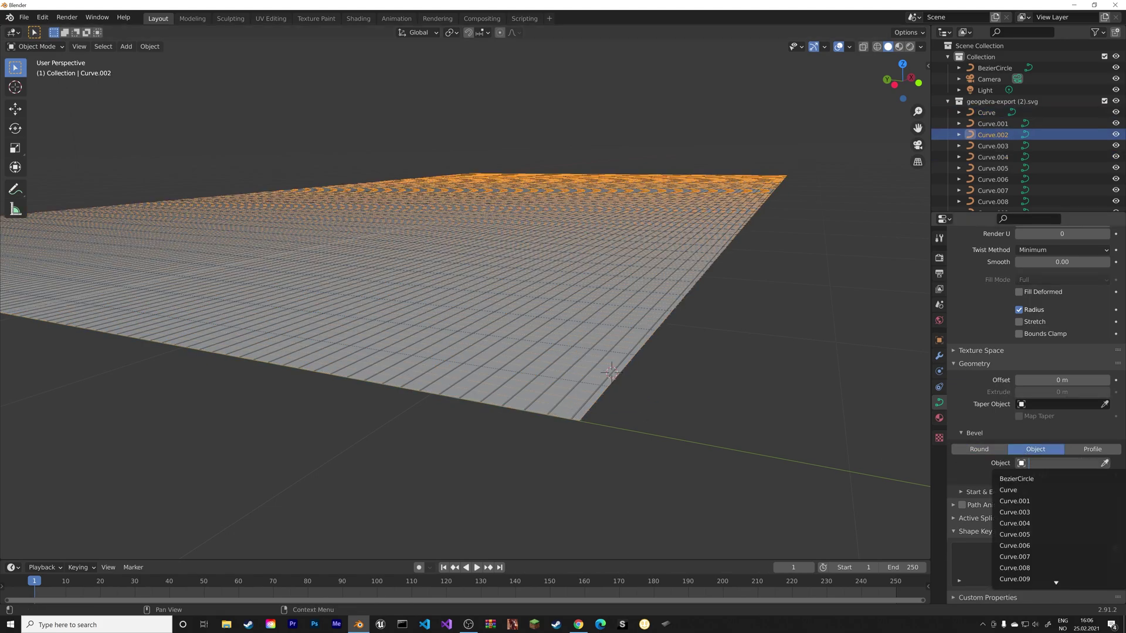
click(1033, 477)
click(588, 387)
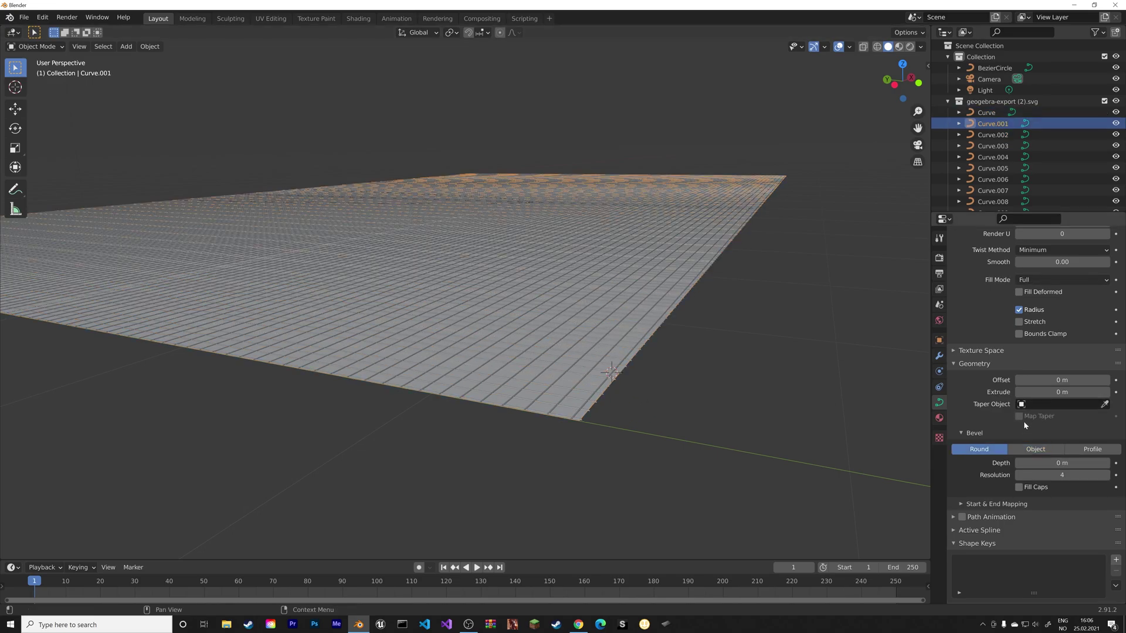
click(1035, 450)
click(1039, 463)
click(1033, 477)
- Select the long axis line, Curve.008, and set its bevel object to BezierCircle
middle_drag(810, 375, 587, 364)
scroll(518, 343, up, 3)
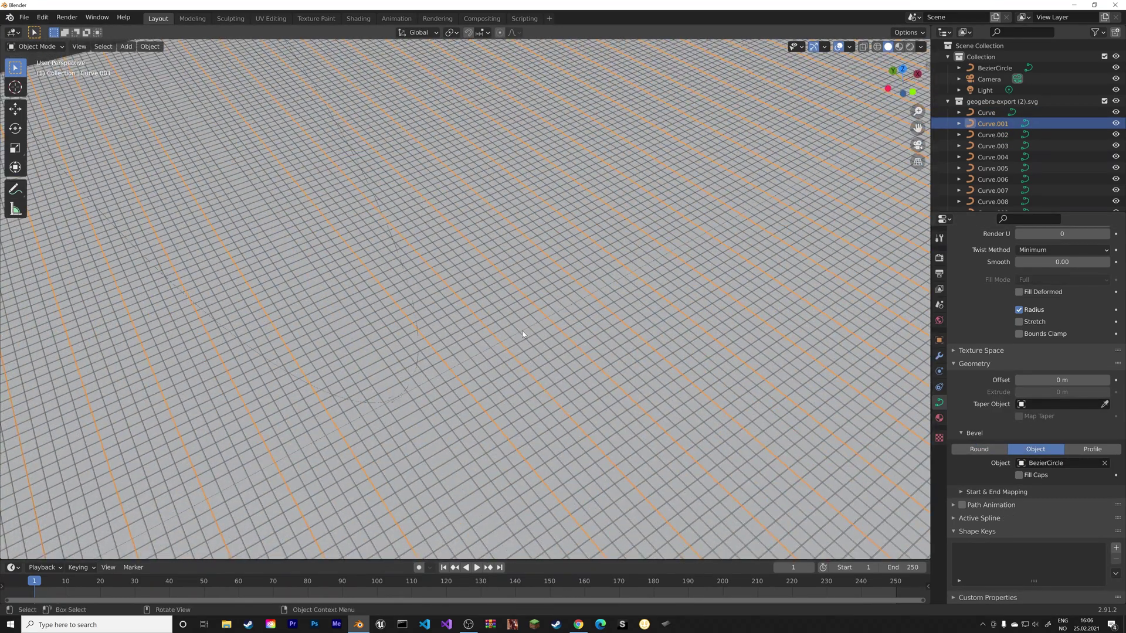
click(523, 333)
click(1035, 449)
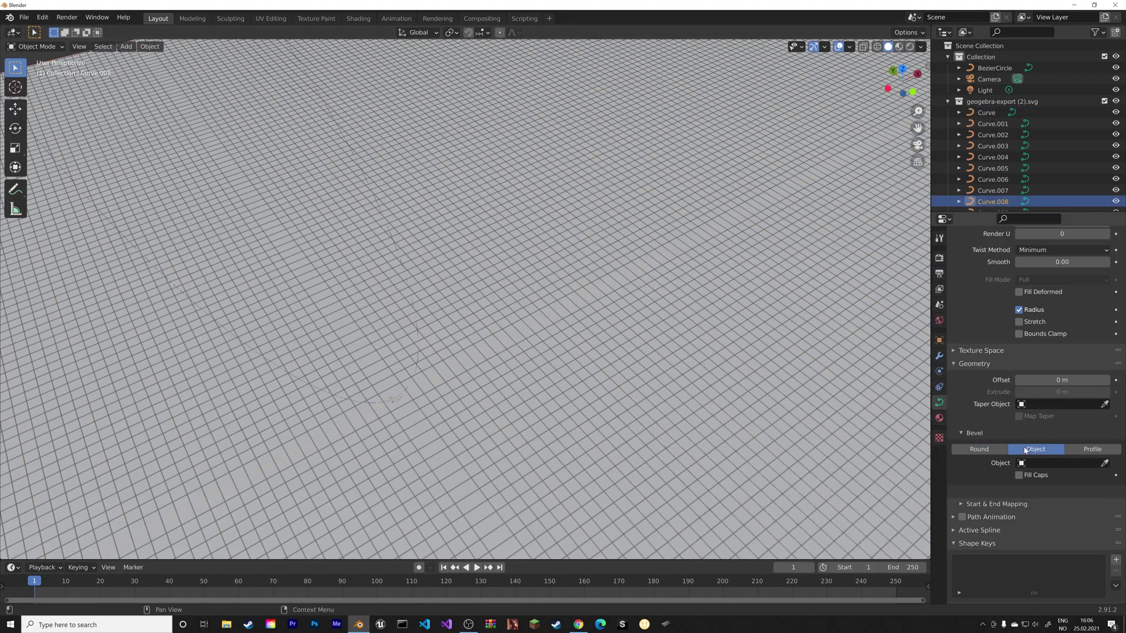
click(1061, 463)
click(1050, 478)
- Select the short axis line, Curve.005, and set its bevel object to BezierCircle
click(329, 305)
click(328, 303)
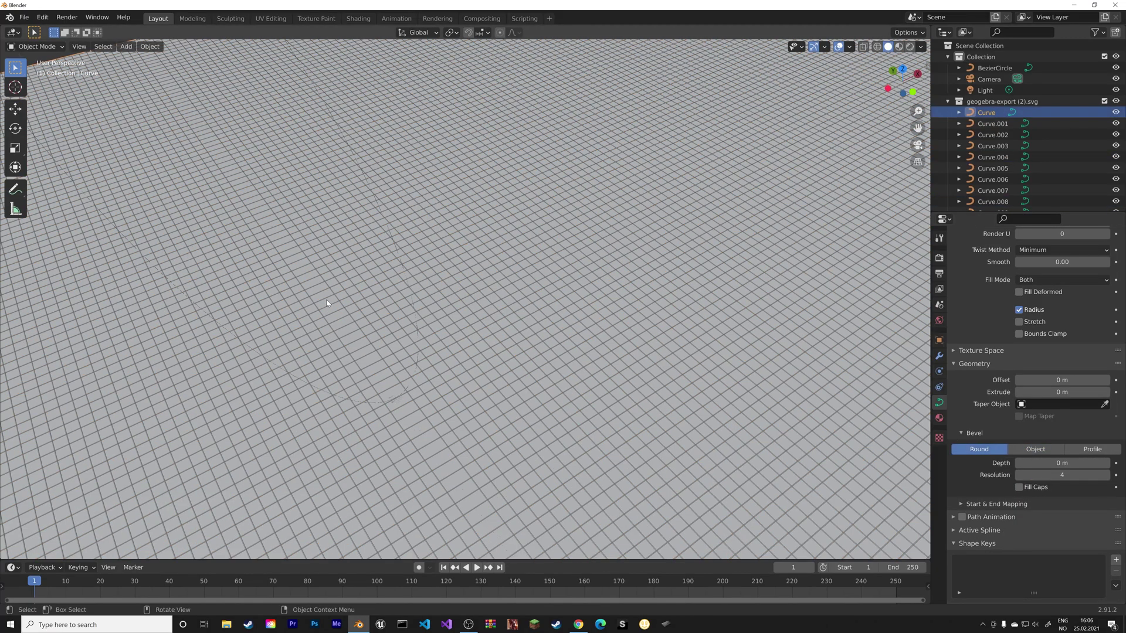
click(328, 306)
scroll(362, 326, down, 8)
middle_drag(418, 349, 387, 348)
scroll(387, 349, up, 8)
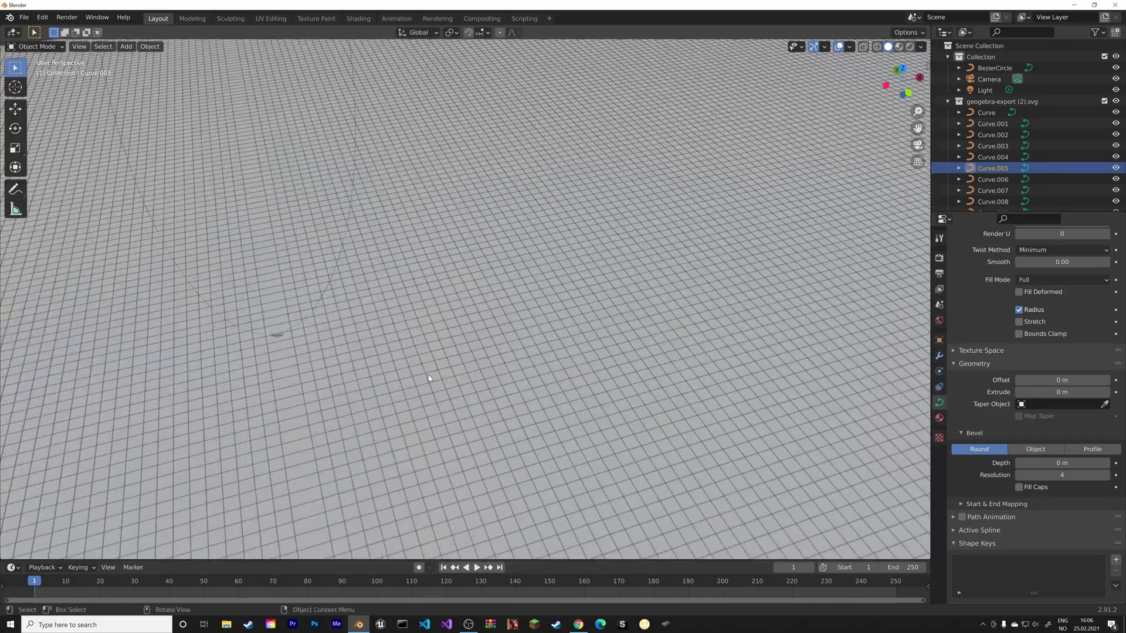
click(1035, 448)
click(1061, 463)
click(1050, 478)
- Add a second Bezier circle in the empty space beside the graph
scroll(467, 377, down, 5)
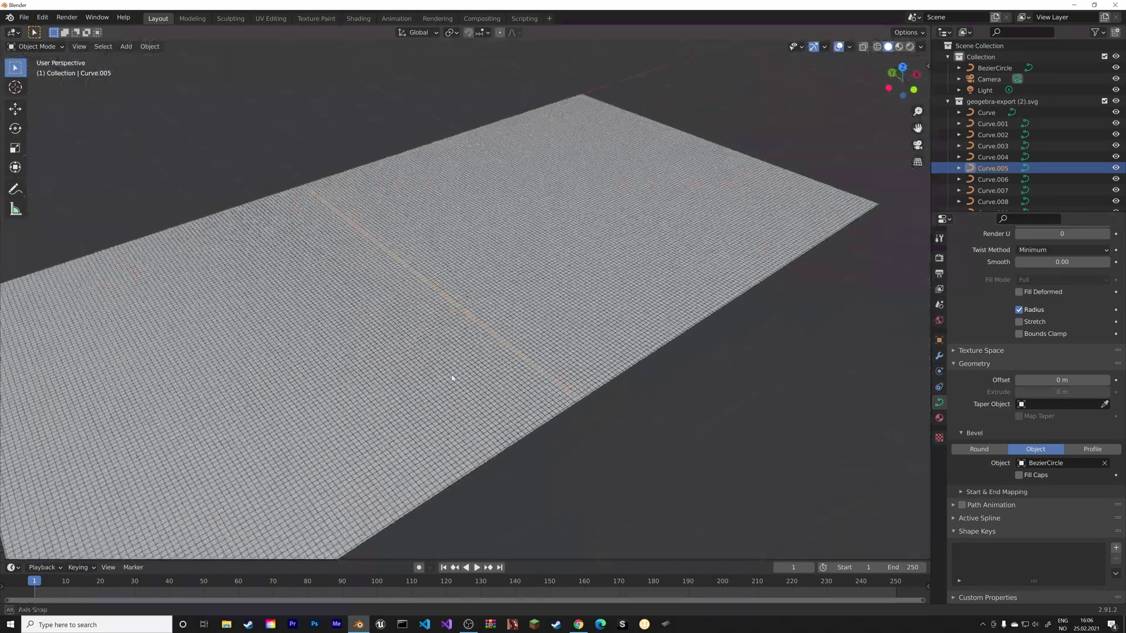
middle_drag(452, 377, 497, 432)
scroll(509, 382, up, 5)
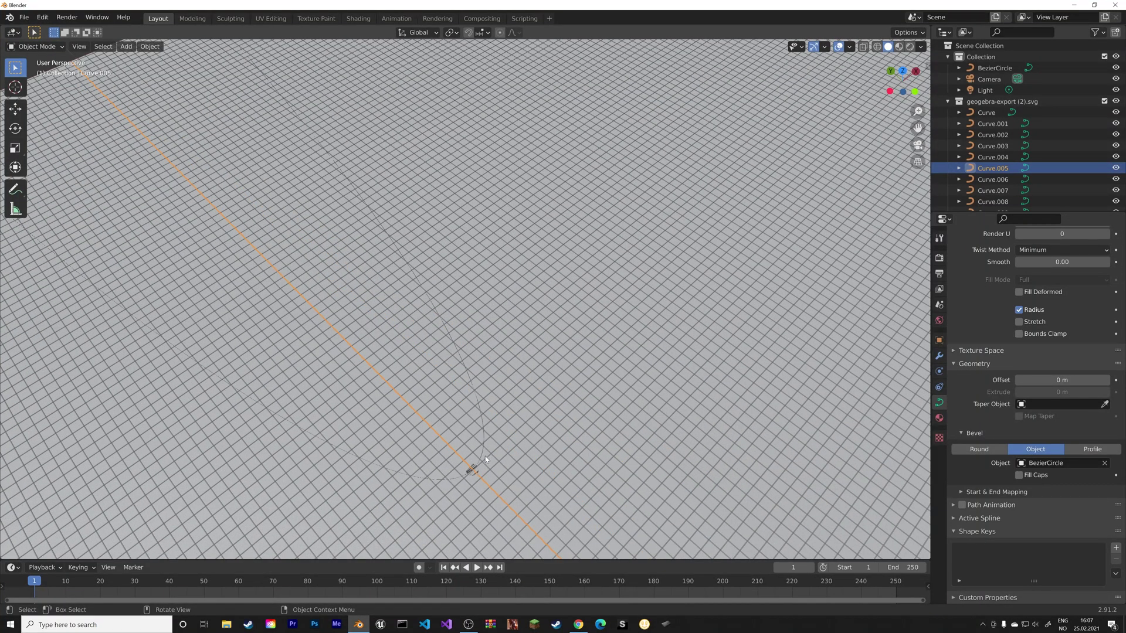
scroll(484, 462, down, 8)
middle_drag(459, 477, 471, 424)
key(shift+a)
mouse_move(463, 370)
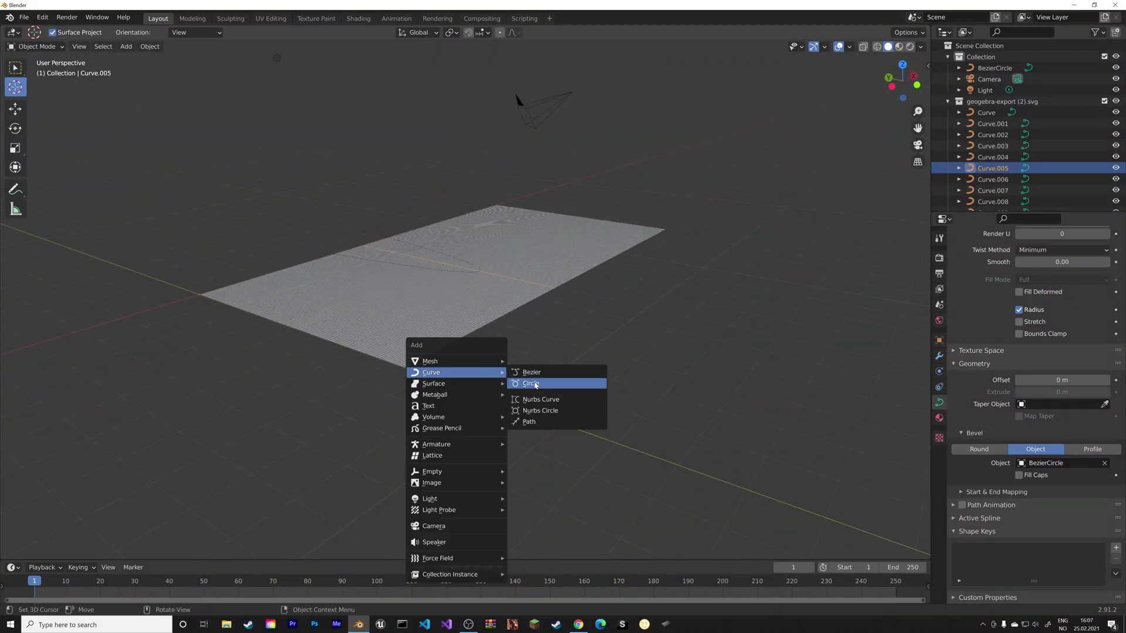
click(533, 384)
- Switch the bevel object of both axis curves, Curve.005 and Curve.008, to BezierCircle.001
scroll(468, 215, up, 4)
middle_drag(468, 216, 381, 441)
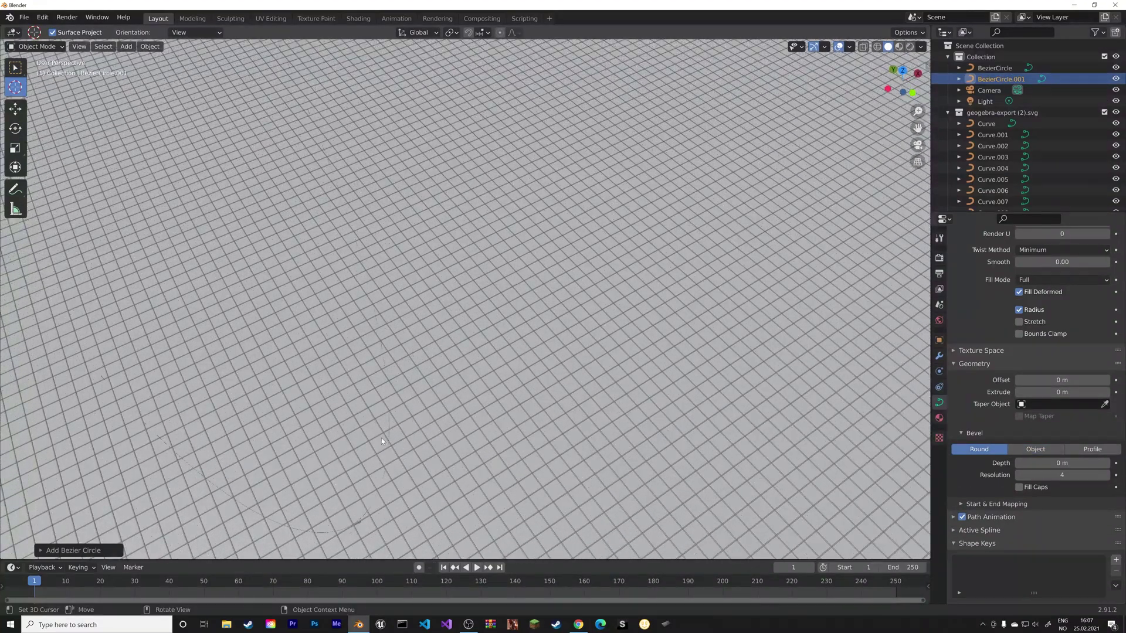
click(355, 537)
click(1060, 463)
click(1058, 490)
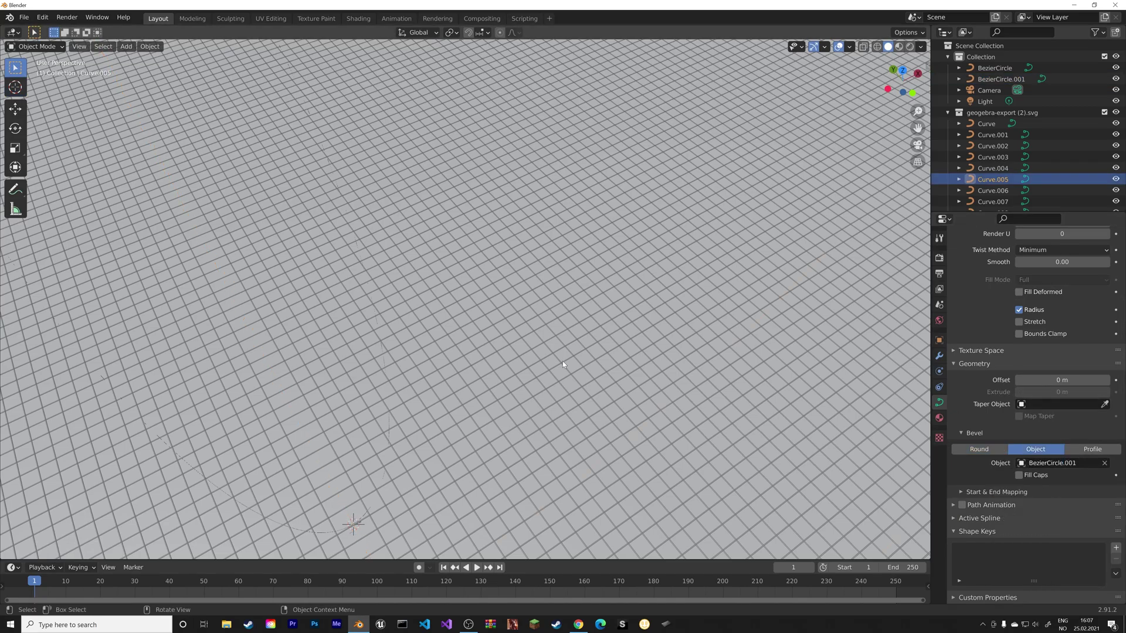
click(369, 524)
click(1061, 463)
click(1032, 491)
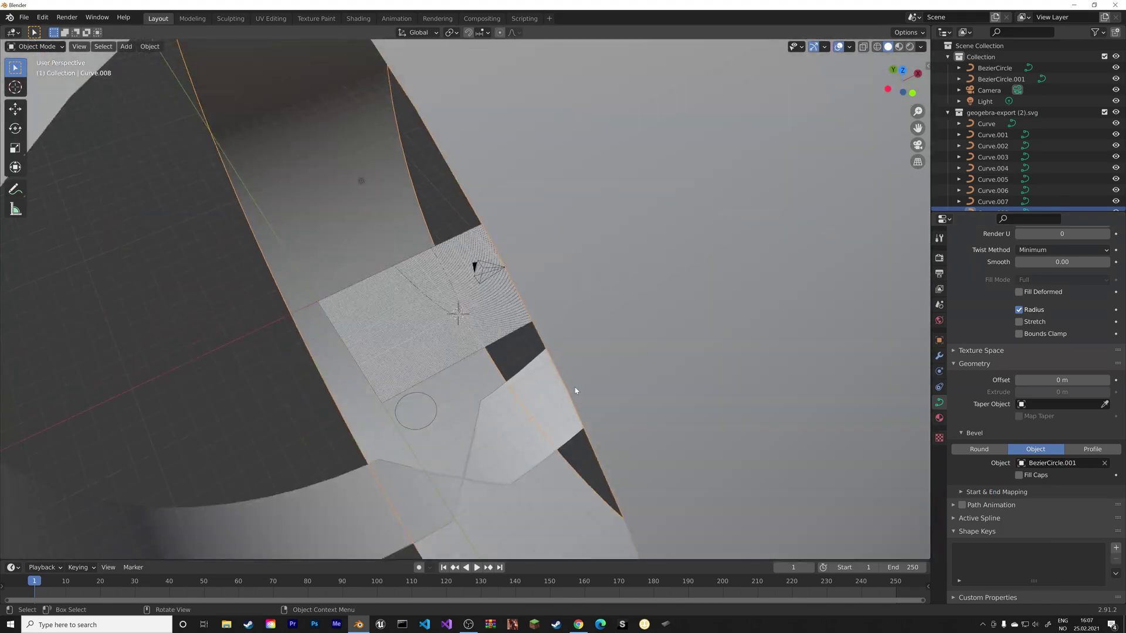
- Scale the second Bezier circle down until the axes are only slightly thicker than the grid lines
click(434, 409)
key(s)
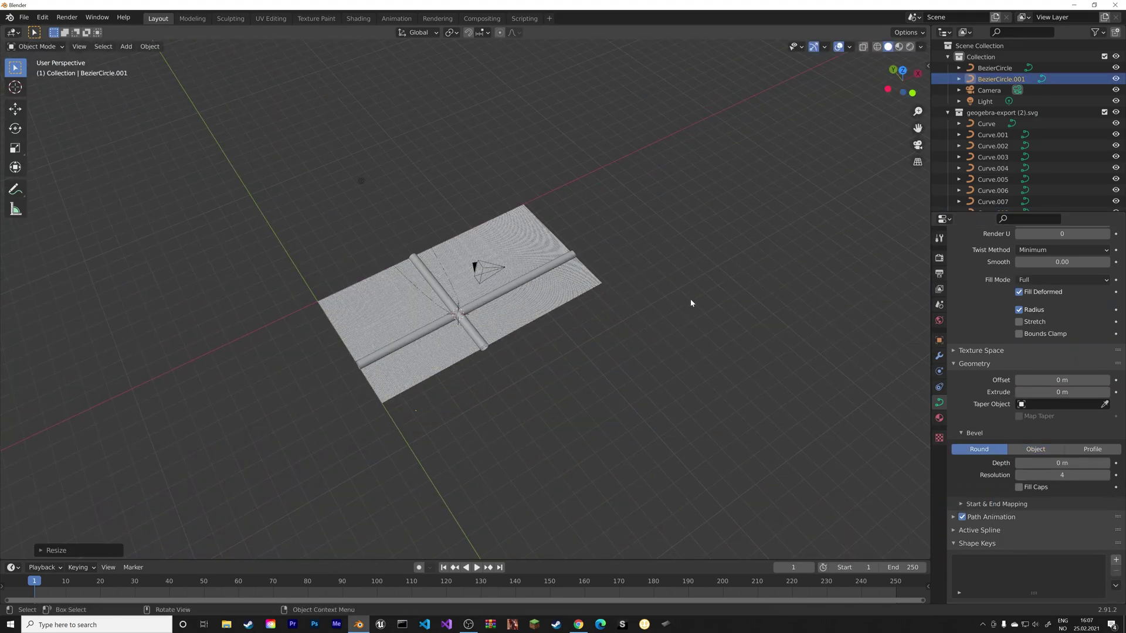
click(468, 394)
scroll(505, 379, up, 8)
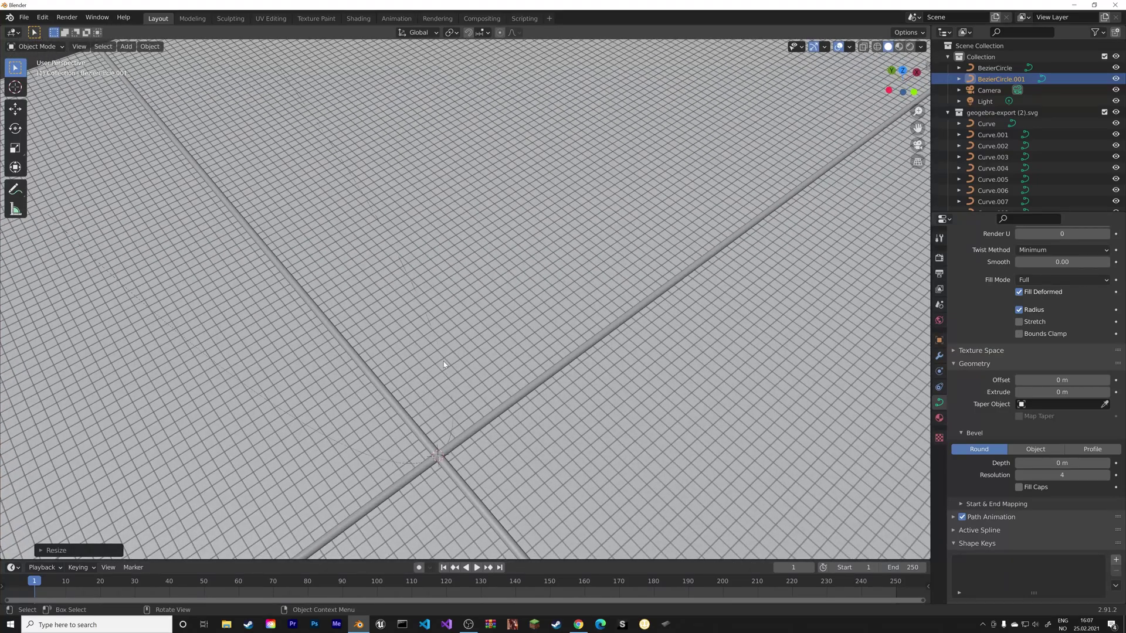
- Add a third Bezier circle in the empty space beside the graph and scale it down
click(443, 362)
scroll(620, 395, down, 8)
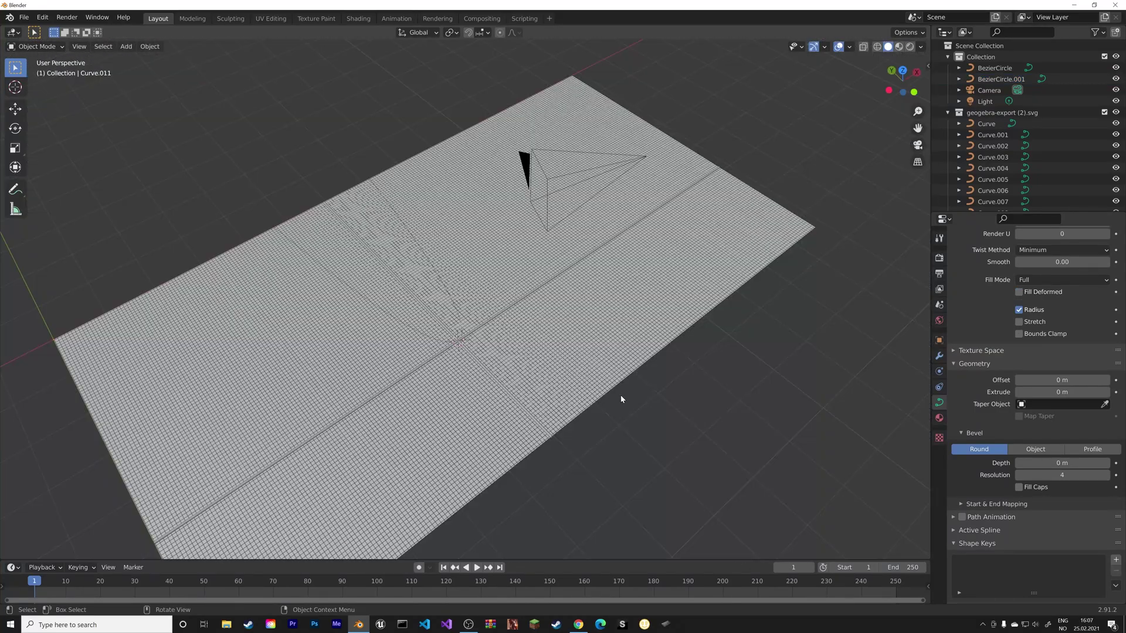
key(shift+a)
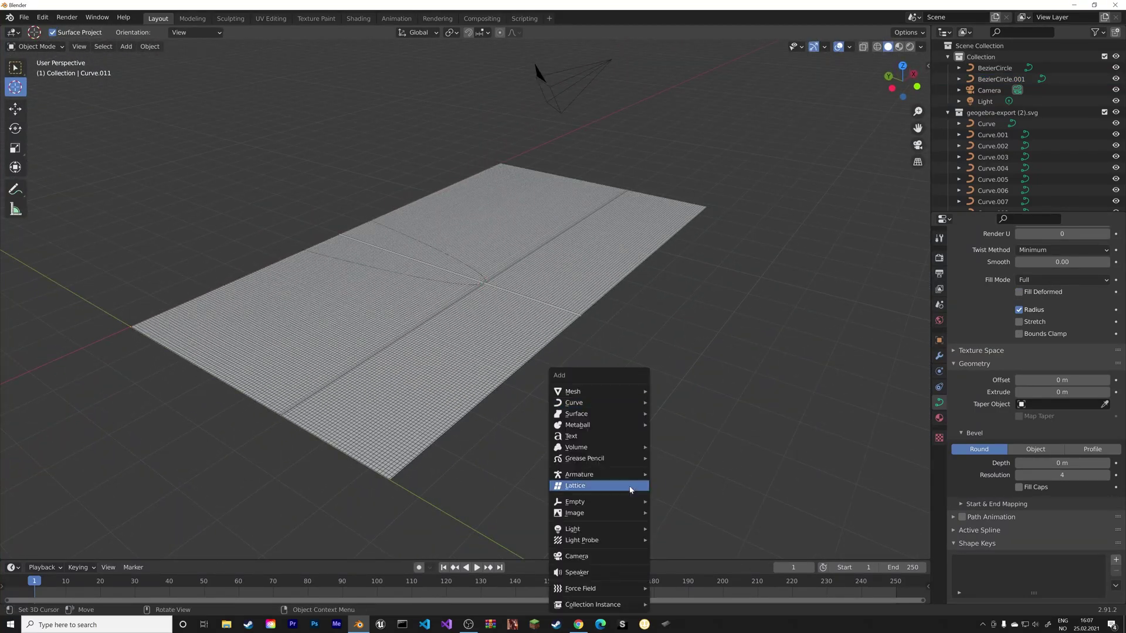
mouse_move(620, 405)
click(668, 414)
key(s)
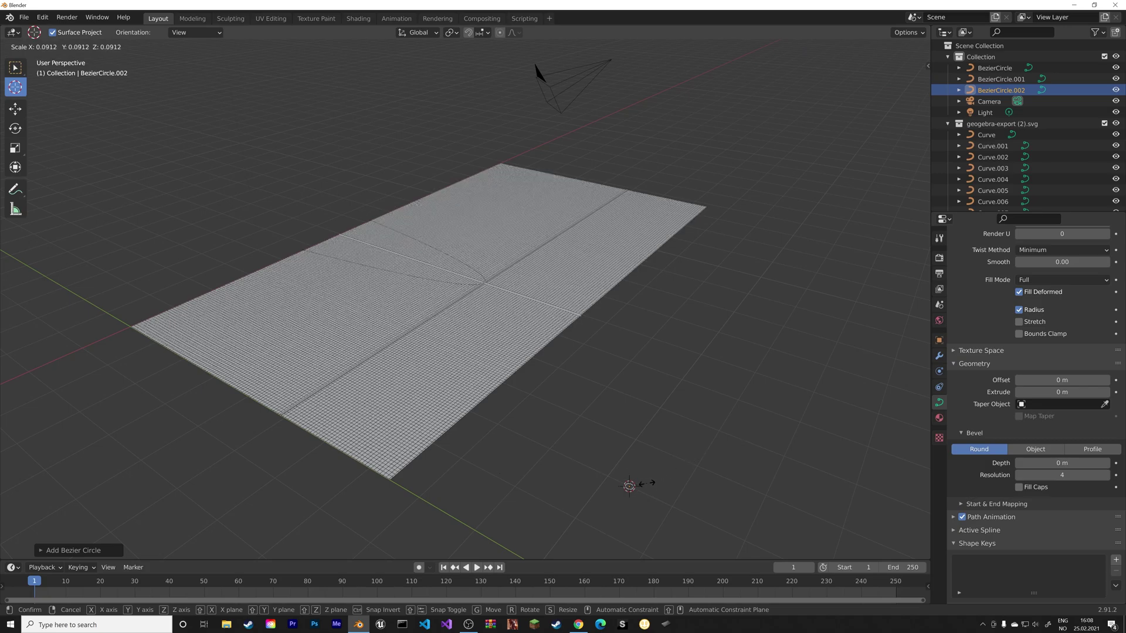
click(646, 483)
- Set the bevel object of the parabola, Curve.012, to BezierCircle.002
scroll(541, 349, up, 5)
middle_drag(541, 348, 437, 344)
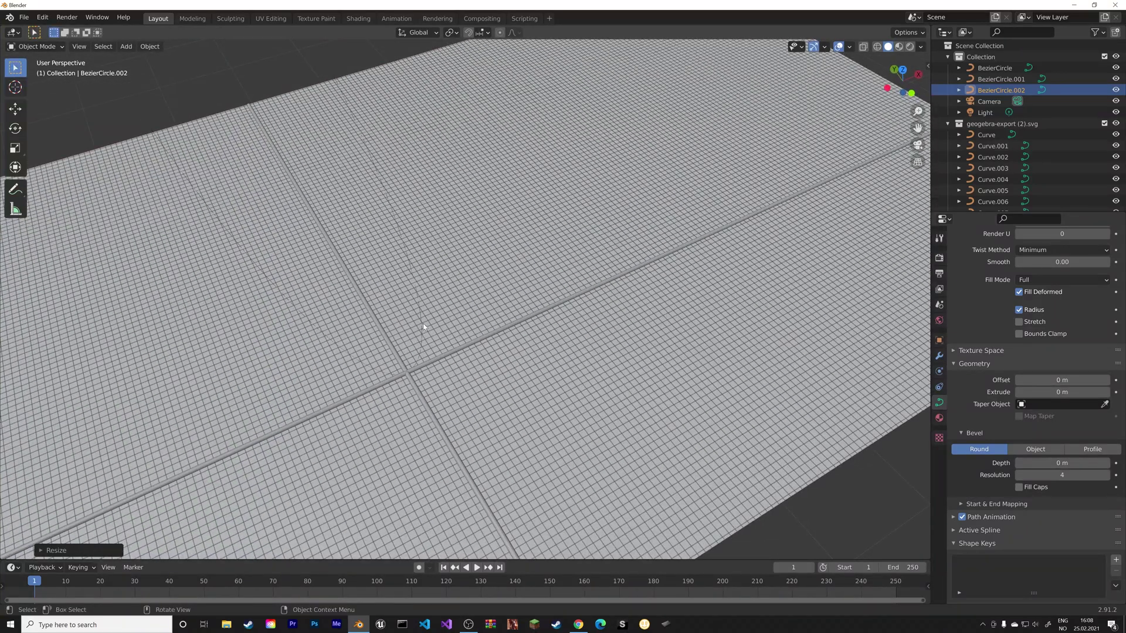
click(1035, 448)
click(1055, 462)
click(1021, 498)
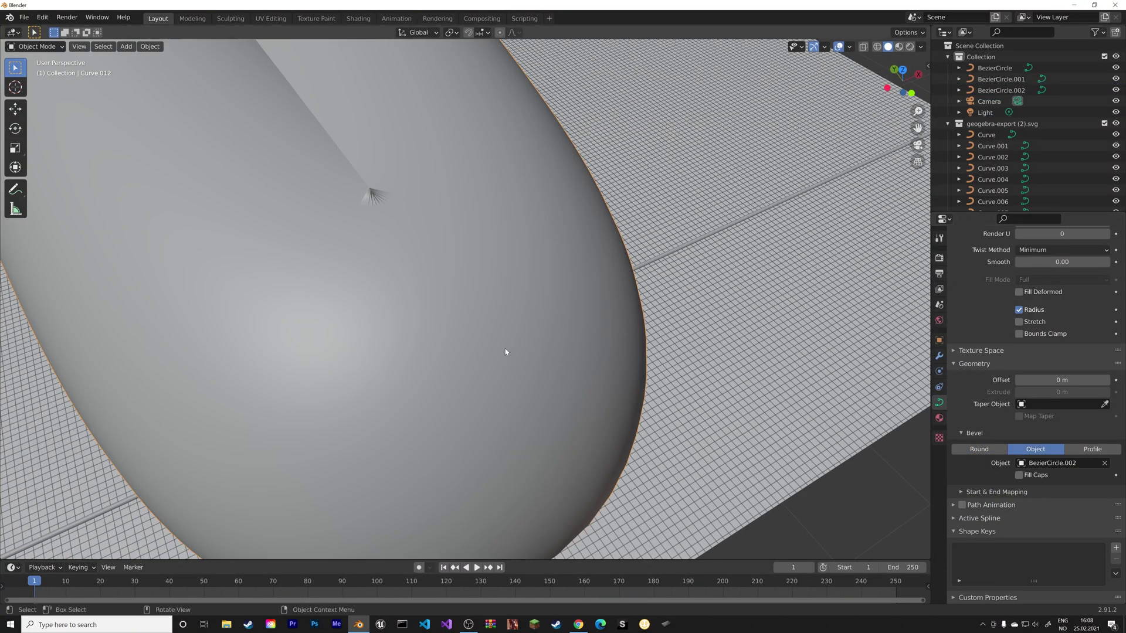
scroll(507, 349, down, 8)
middle_drag(535, 499, 542, 455)
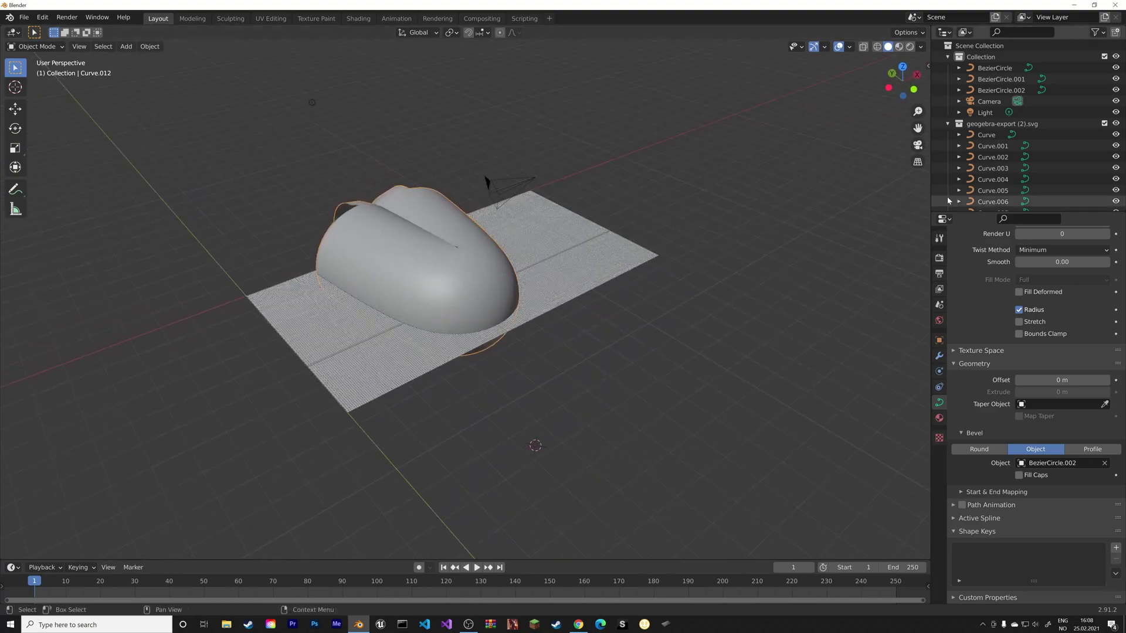
- Scale BezierCircle.002 down in two passes until the parabola is a thin tube slightly thicker than the axes
click(1001, 90)
key(s)
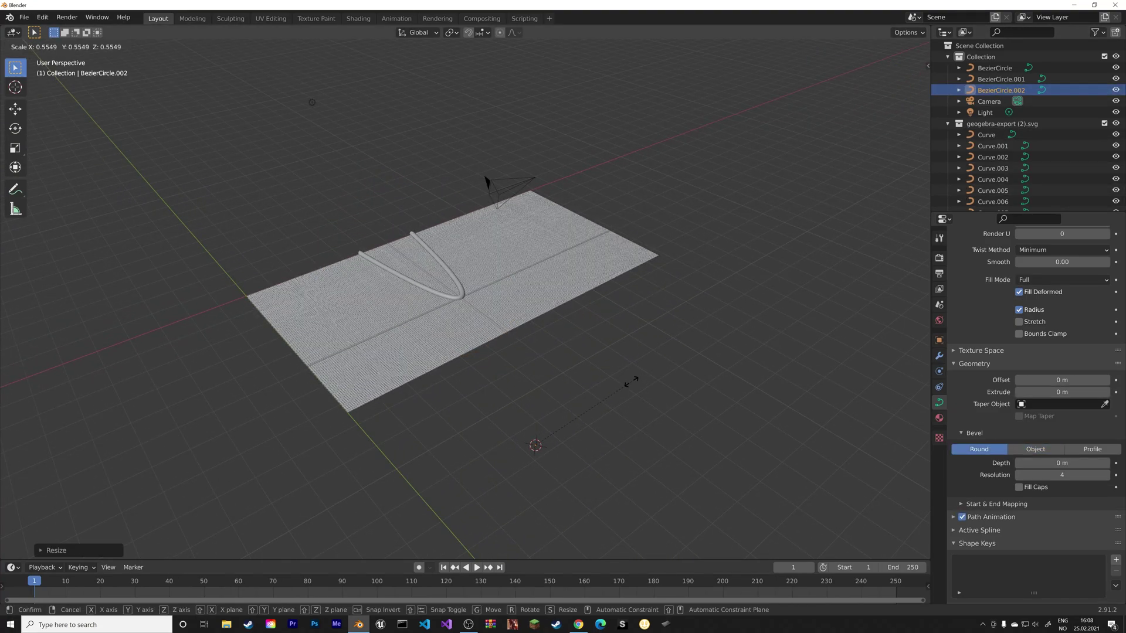
click(575, 411)
middle_drag(645, 337, 618, 375)
scroll(618, 376, up, 5)
key(s)
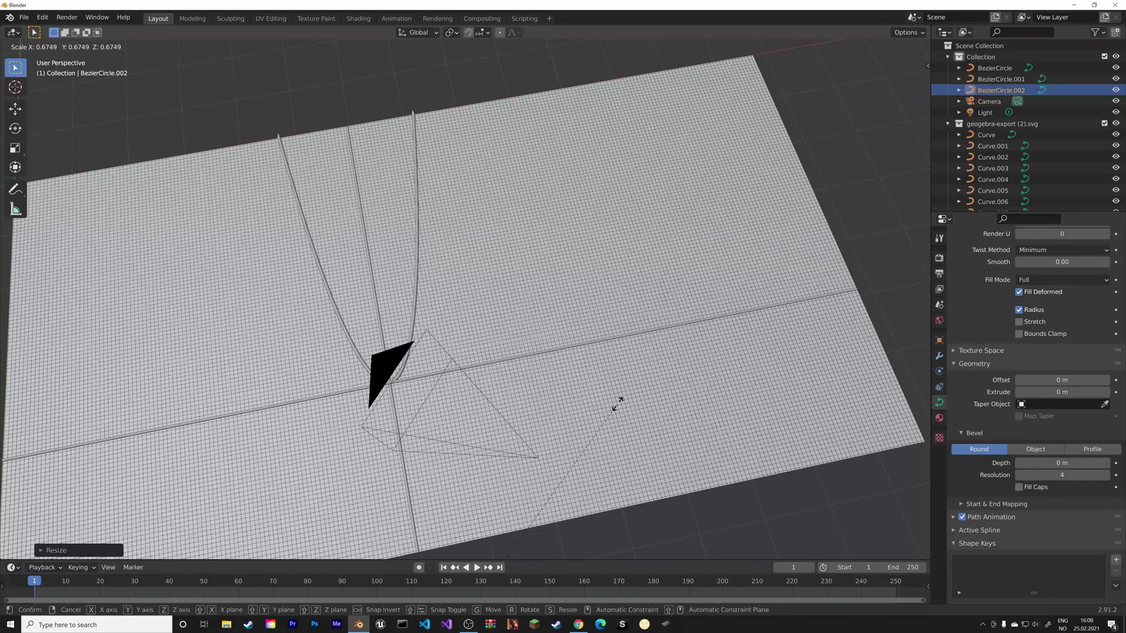
click(655, 388)
- Scale BezierCircle.001 by about 0.56 to thin the axes, and preview the graph in rendered shading
click(1015, 81)
key(s)
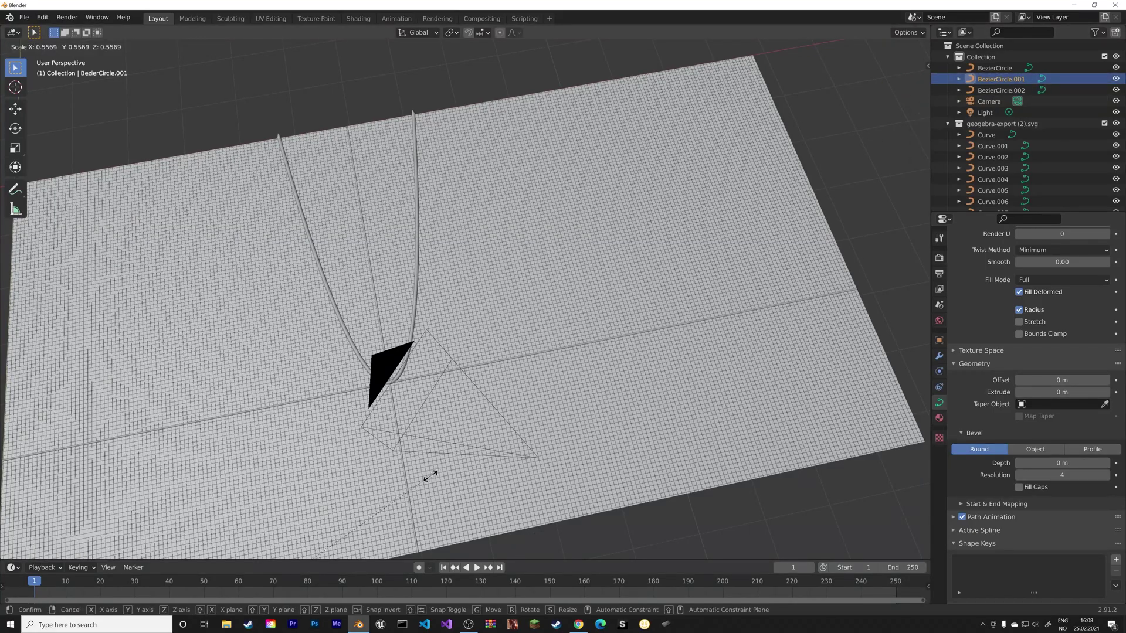
click(430, 476)
middle_drag(430, 495, 548, 339)
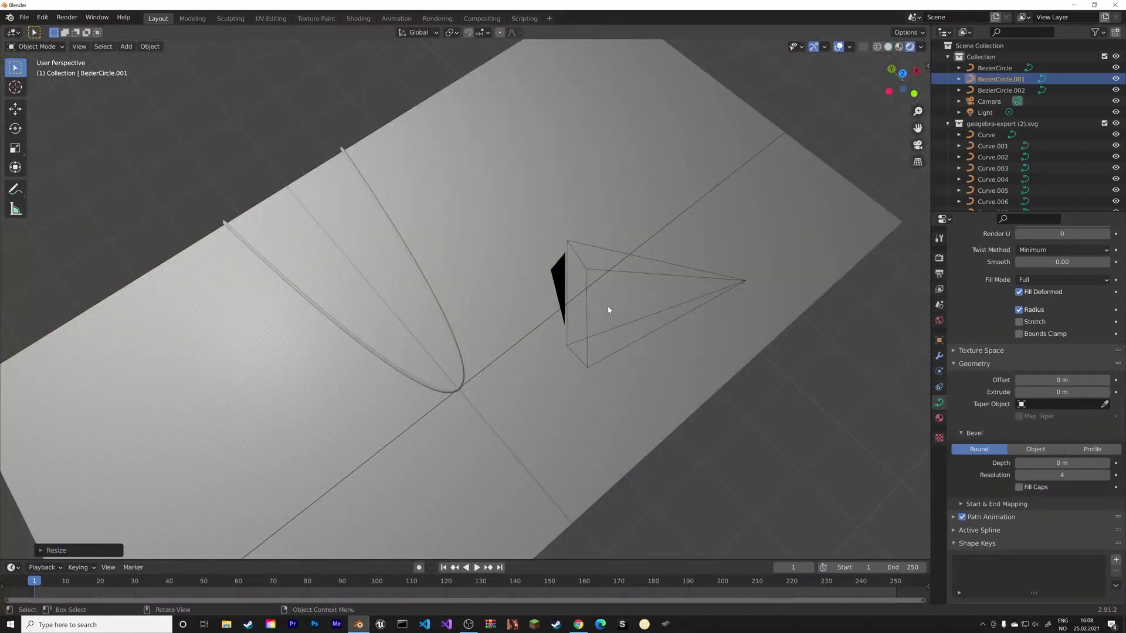
middle_drag(645, 258, 630, 238)
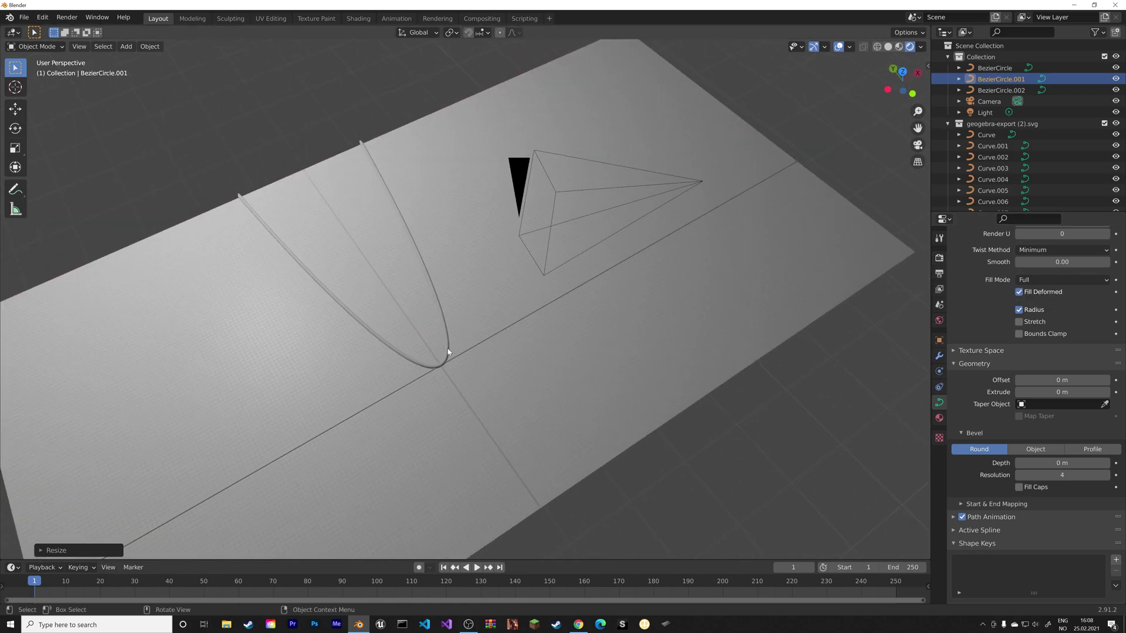
- Give the parabola a new material and darken its base color to near black
click(448, 353)
click(940, 421)
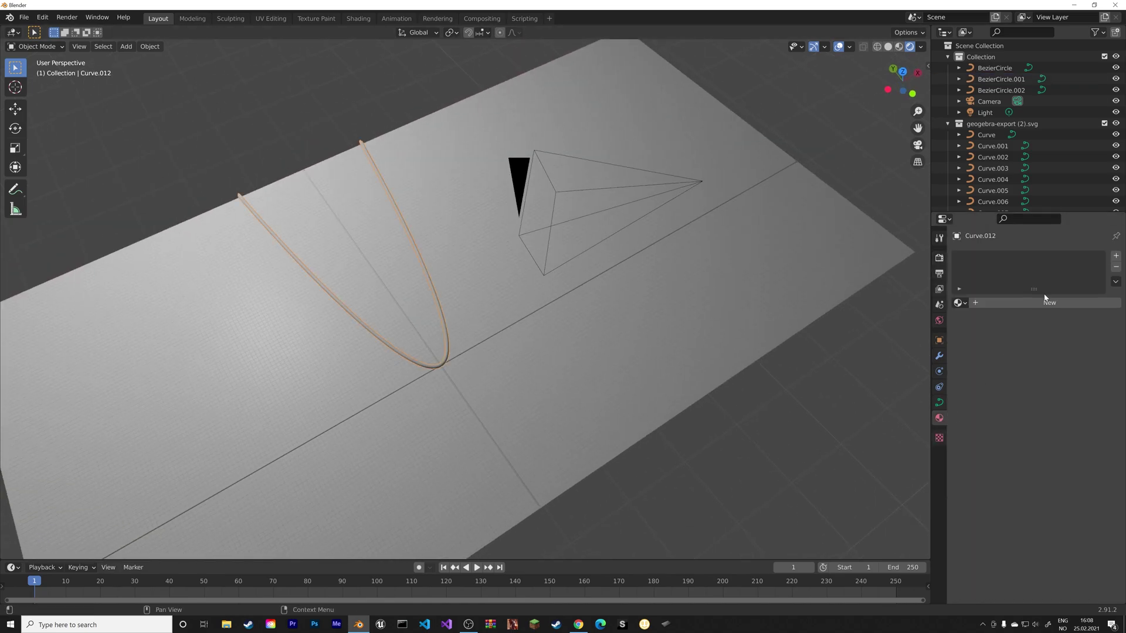
click(1046, 302)
click(1065, 415)
drag(1100, 282, 1100, 312)
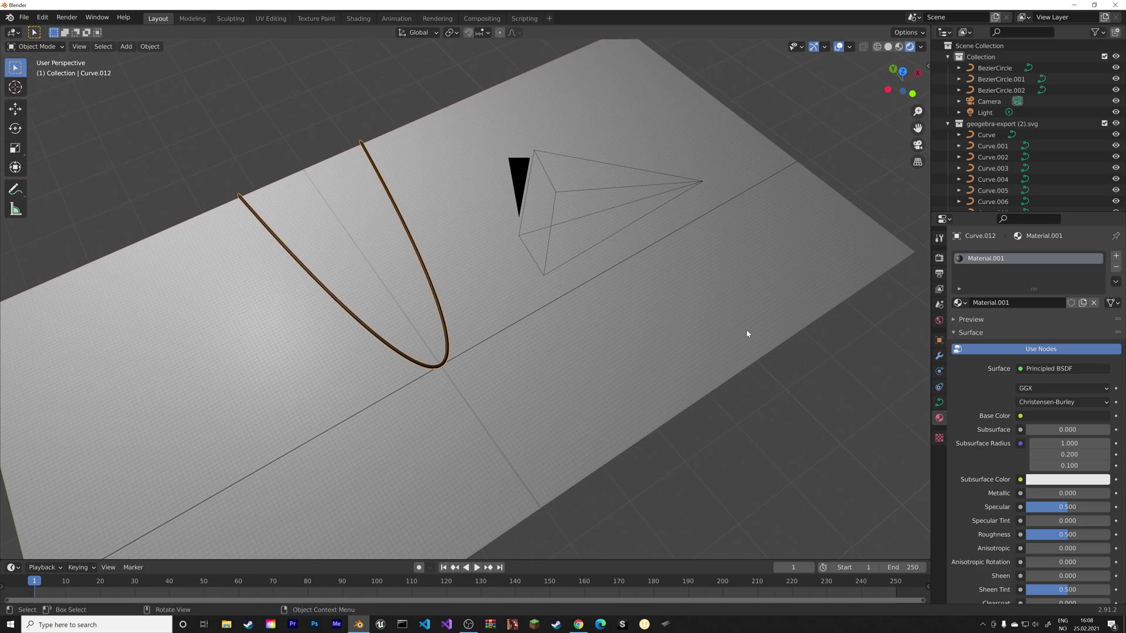
- Change the background plane's material to a Diffuse BSDF surface and set its color to pure white, value 1.000
click(367, 377)
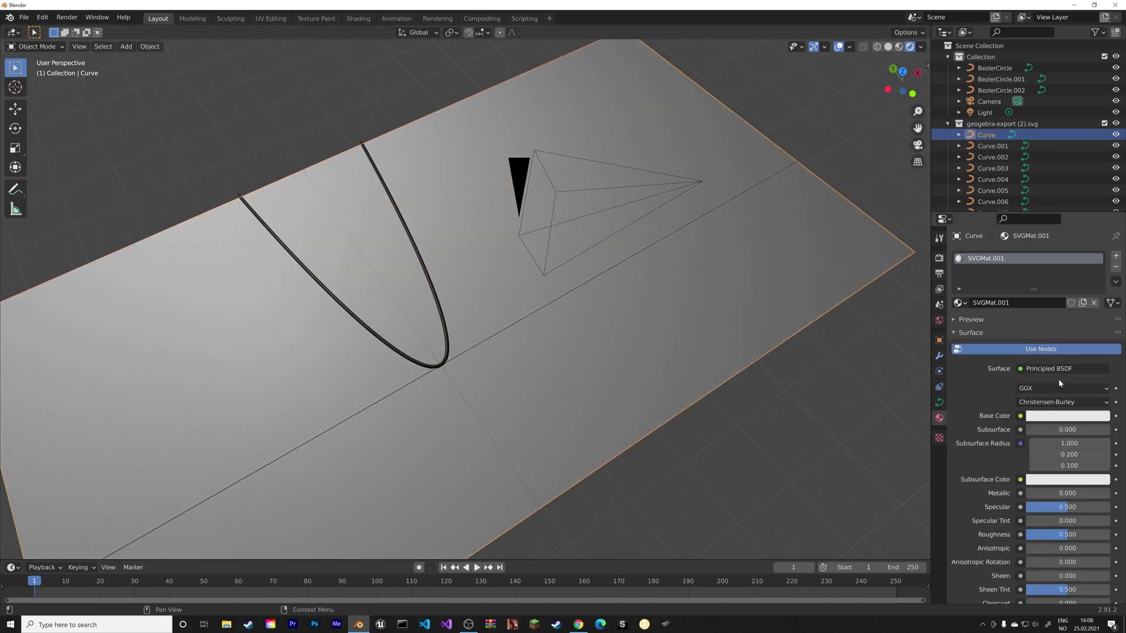
click(1073, 368)
click(985, 140)
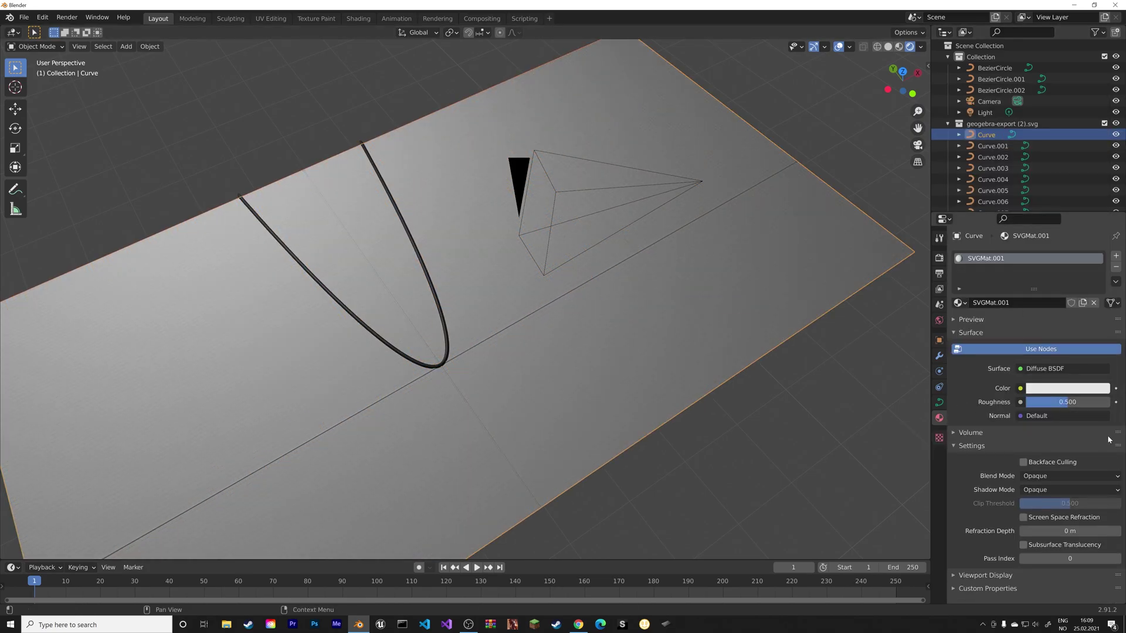
click(1067, 388)
mouse_move(1100, 245)
mouse_down()
mouse_move(1101, 293)
mouse_move(1100, 228)
mouse_up()
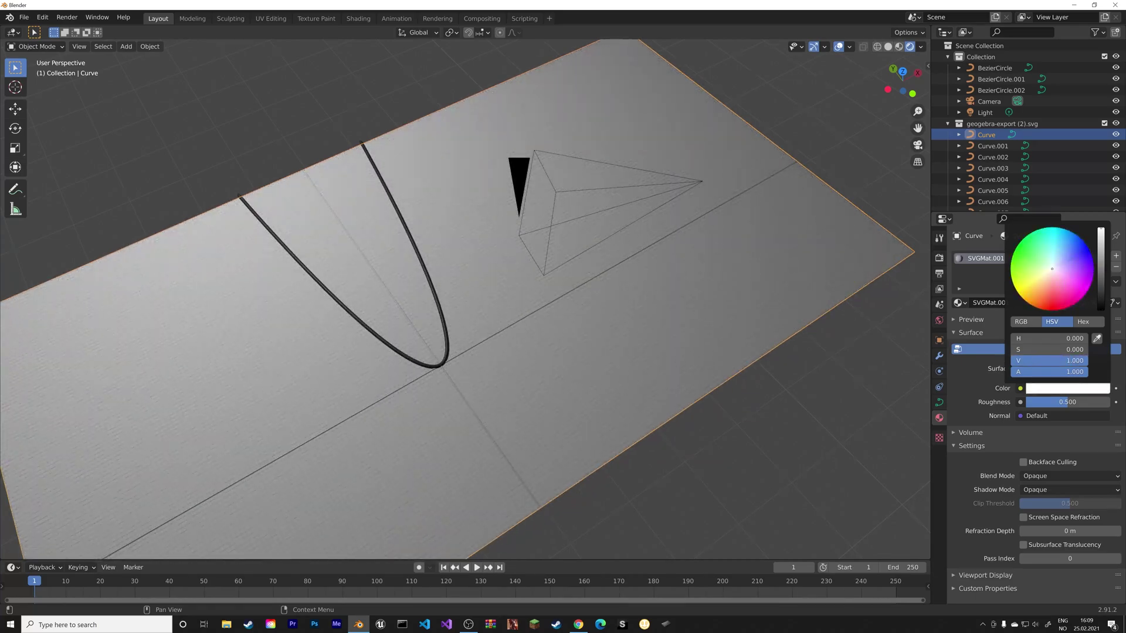
- Turn the scene's light into a Sun light with a strength of 3
click(985, 113)
click(1015, 302)
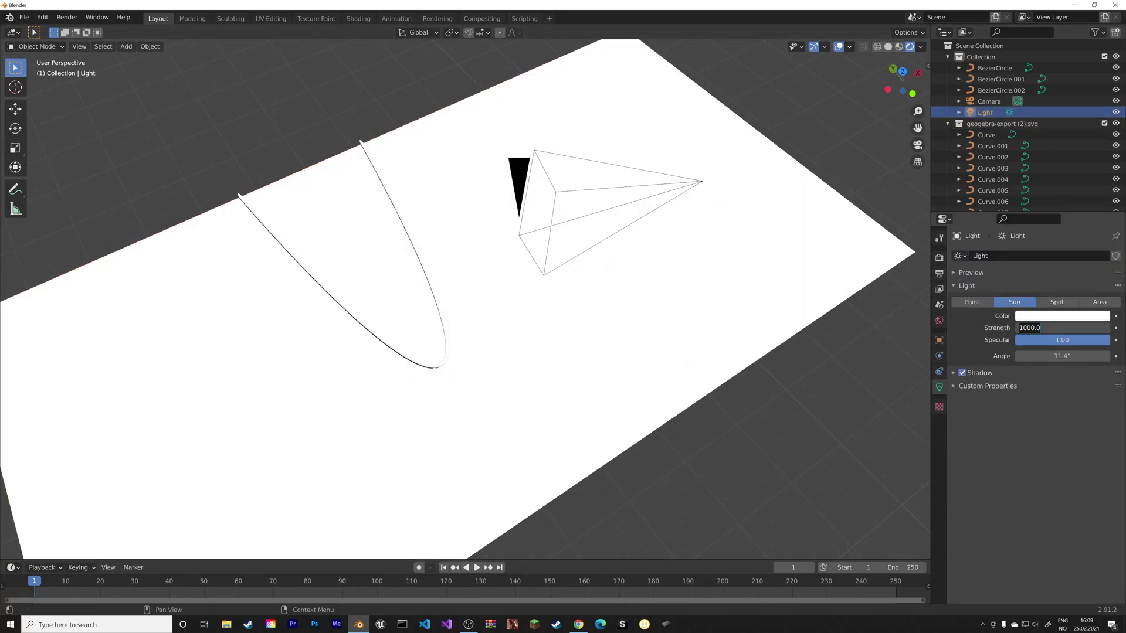
text(3)
key(Return)
- Rotate the sun light freely so that it lights the graph plane evenly
scroll(661, 303, down, 4)
key(r)
key(r)
middle_drag(660, 302, 583, 378)
click(699, 311)
scroll(698, 311, up, 5)
scroll(563, 405, down, 8)
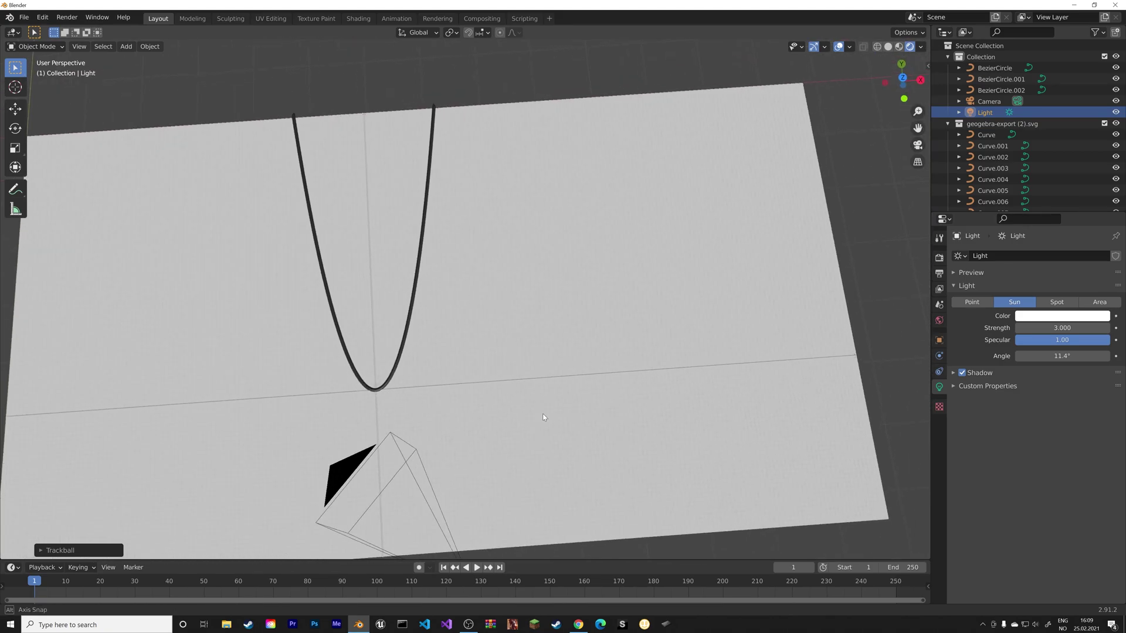
- Give the widely spaced vertical grid lines, Curve.001, a new material with a dark base color, and check them without viewport overlays
click(792, 319)
click(982, 305)
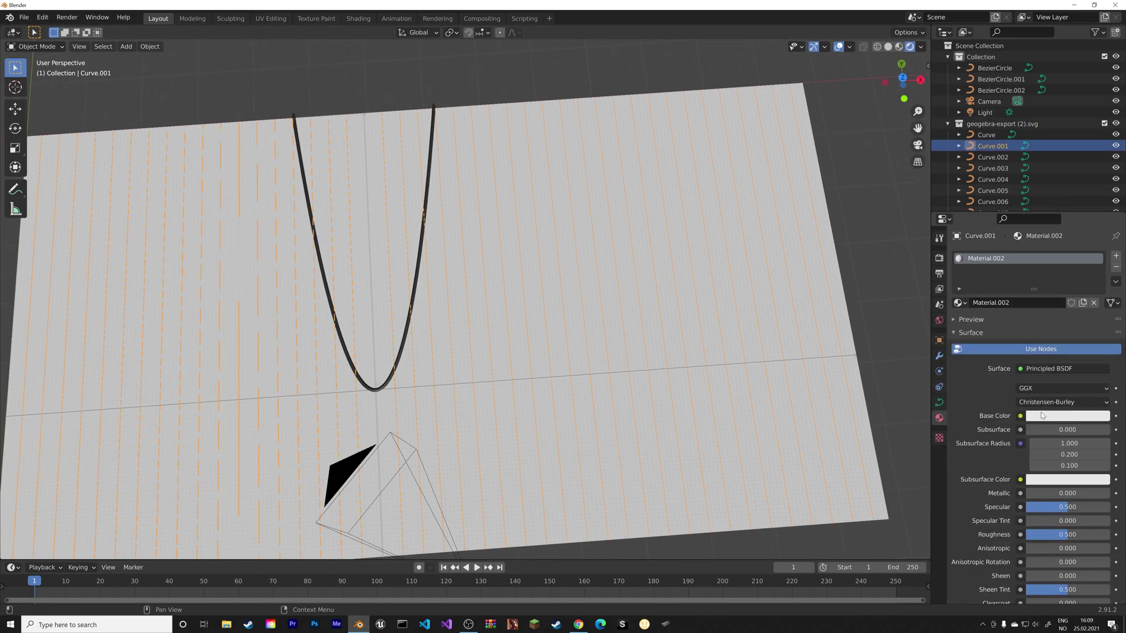
click(1042, 416)
click(1101, 319)
click(838, 48)
click(447, 364)
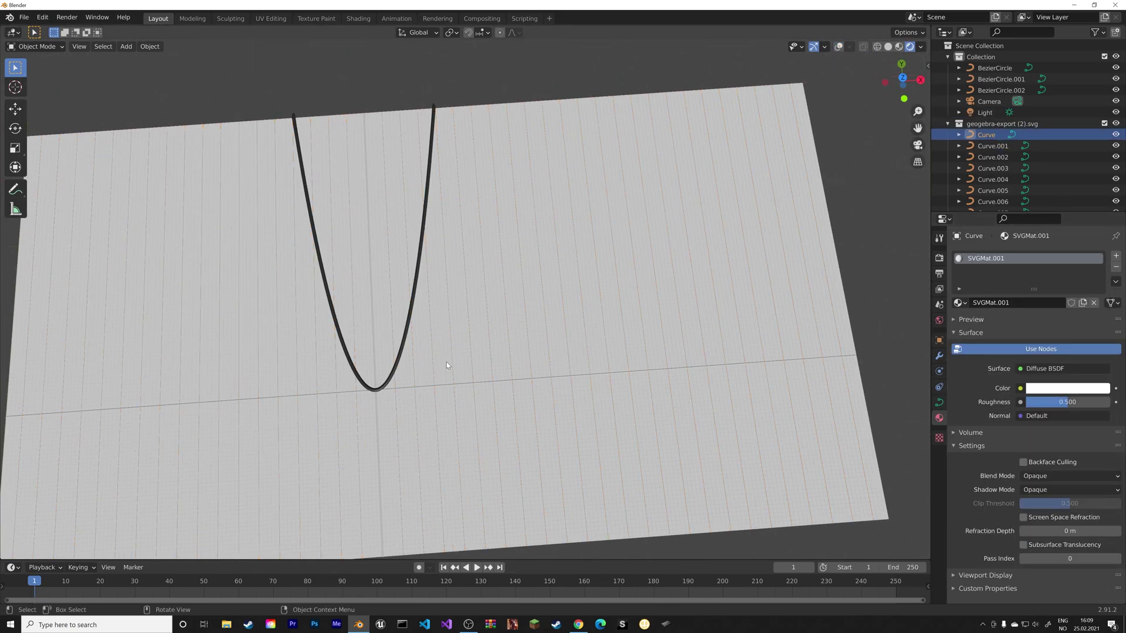
- Assign the existing Material.002 to the fine vertical grid lines, Curve.002
click(464, 322)
click(959, 303)
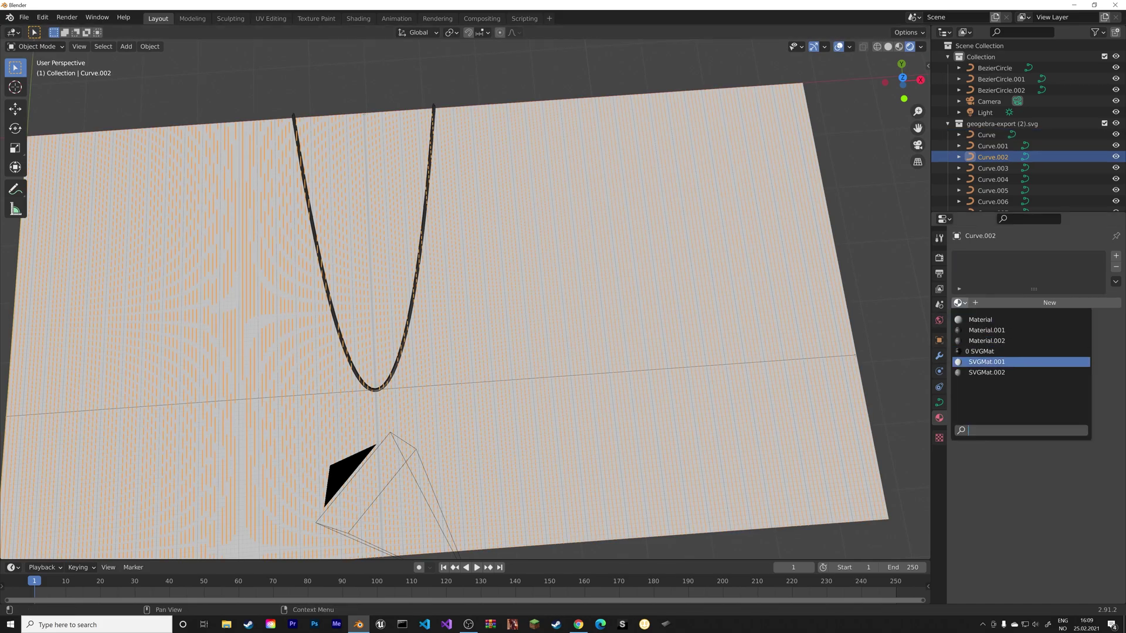
click(970, 372)
click(960, 303)
click(987, 341)
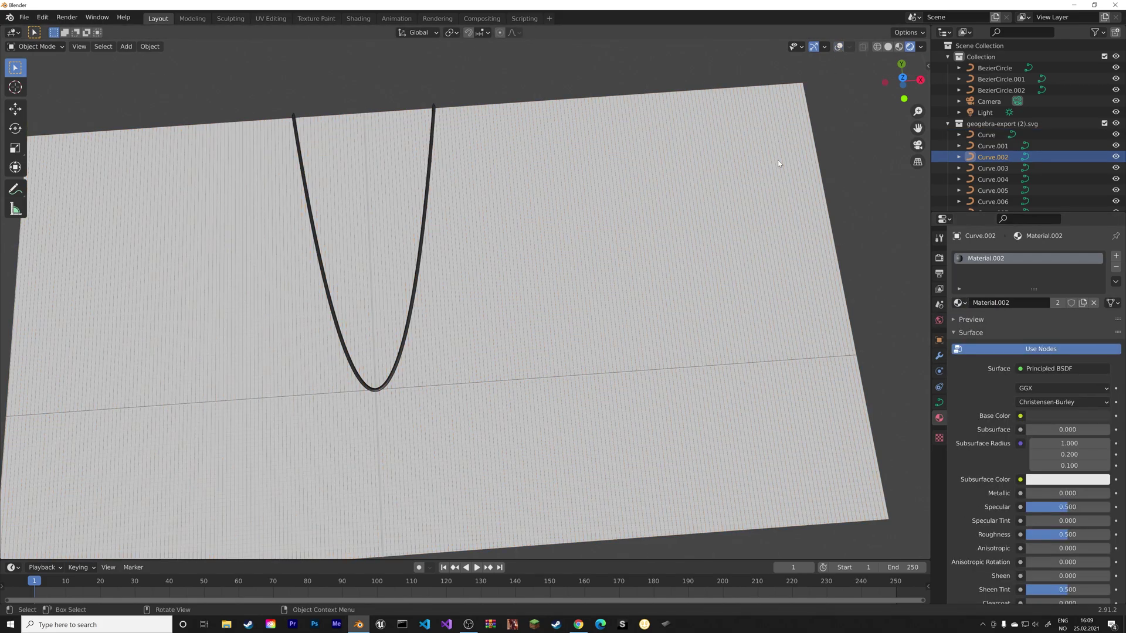
- Assign Material.002 to the remaining horizontal grid lines, Curve.004 and Curve.003
click(536, 357)
click(838, 47)
click(541, 335)
click(960, 303)
click(987, 341)
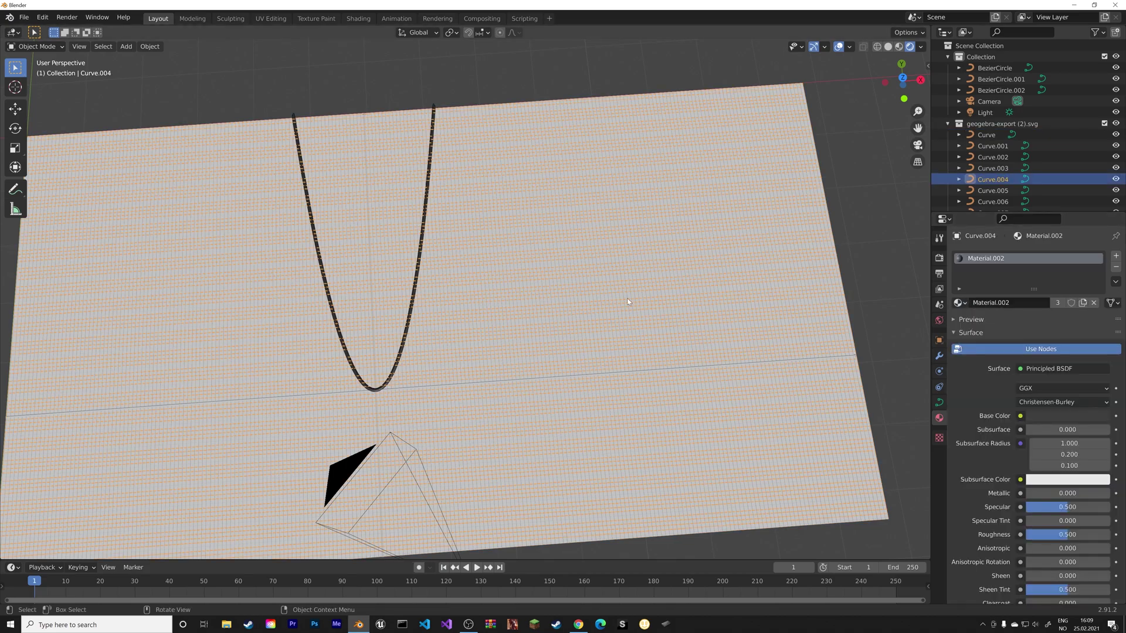
click(626, 301)
click(960, 302)
click(987, 340)
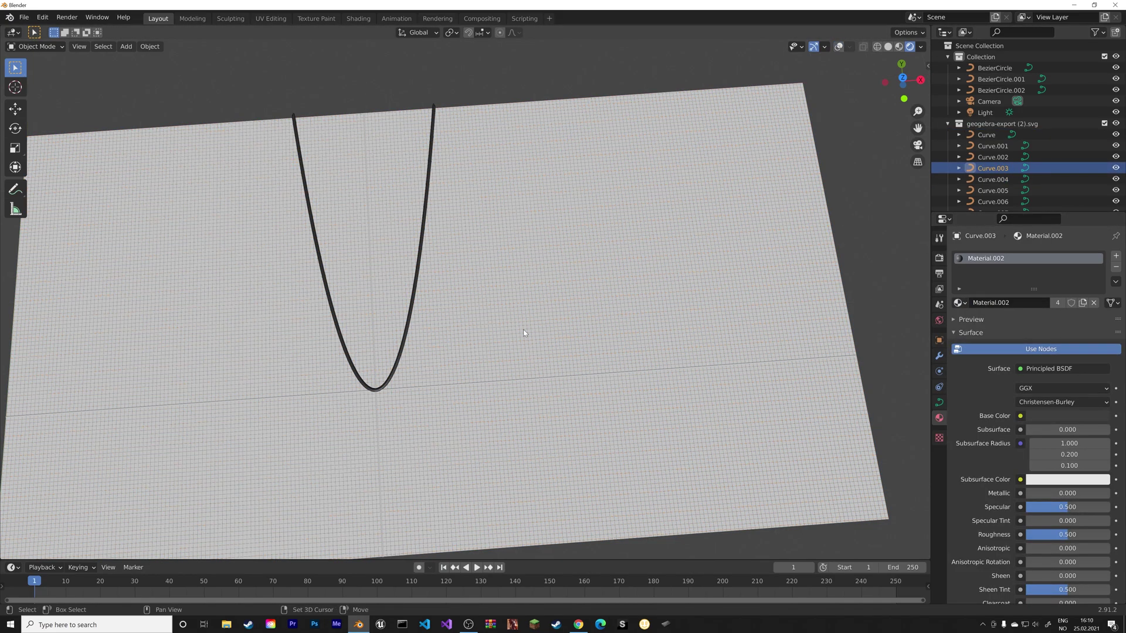
- Lighten the base color of the parabola's material to a value of about 0.74
shift+middle_drag(523, 333, 651, 297)
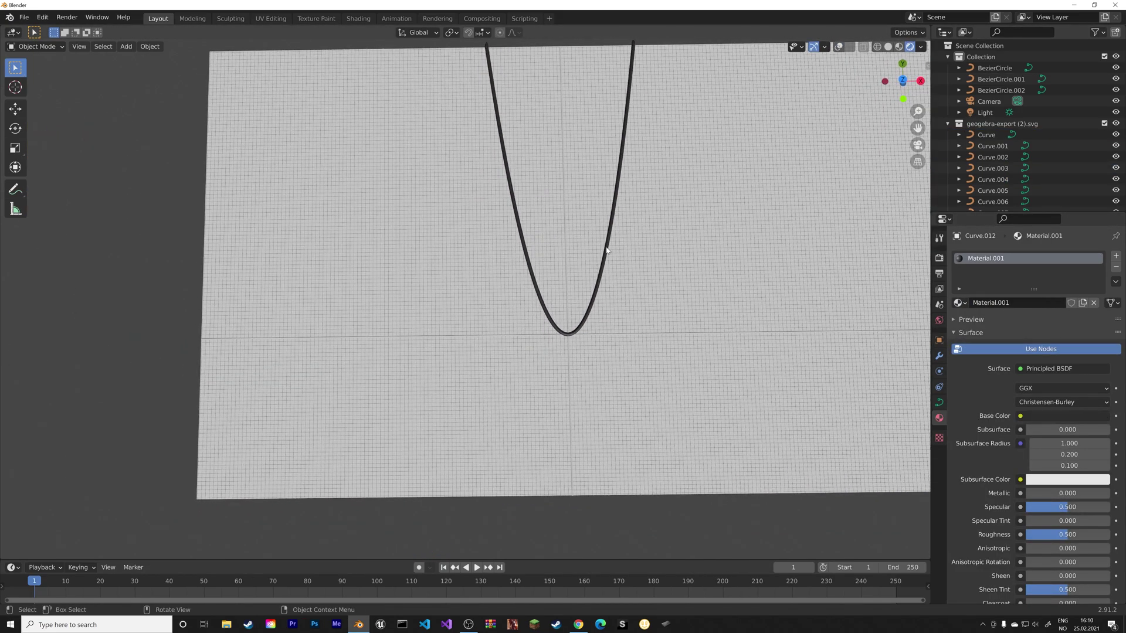
click(1068, 417)
drag(1100, 306, 1100, 276)
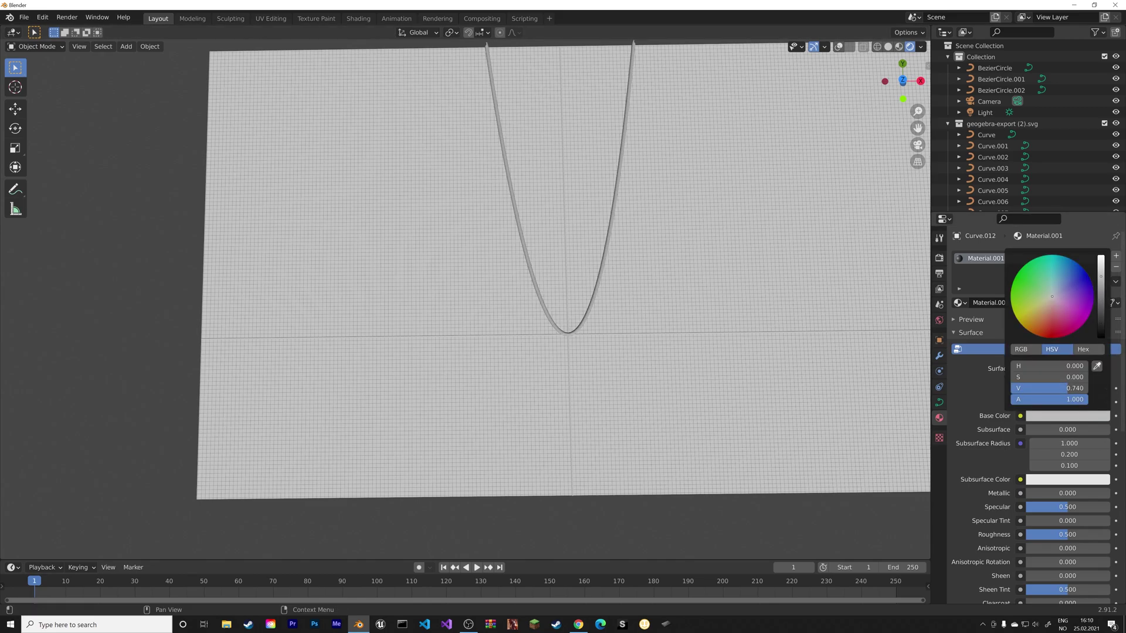